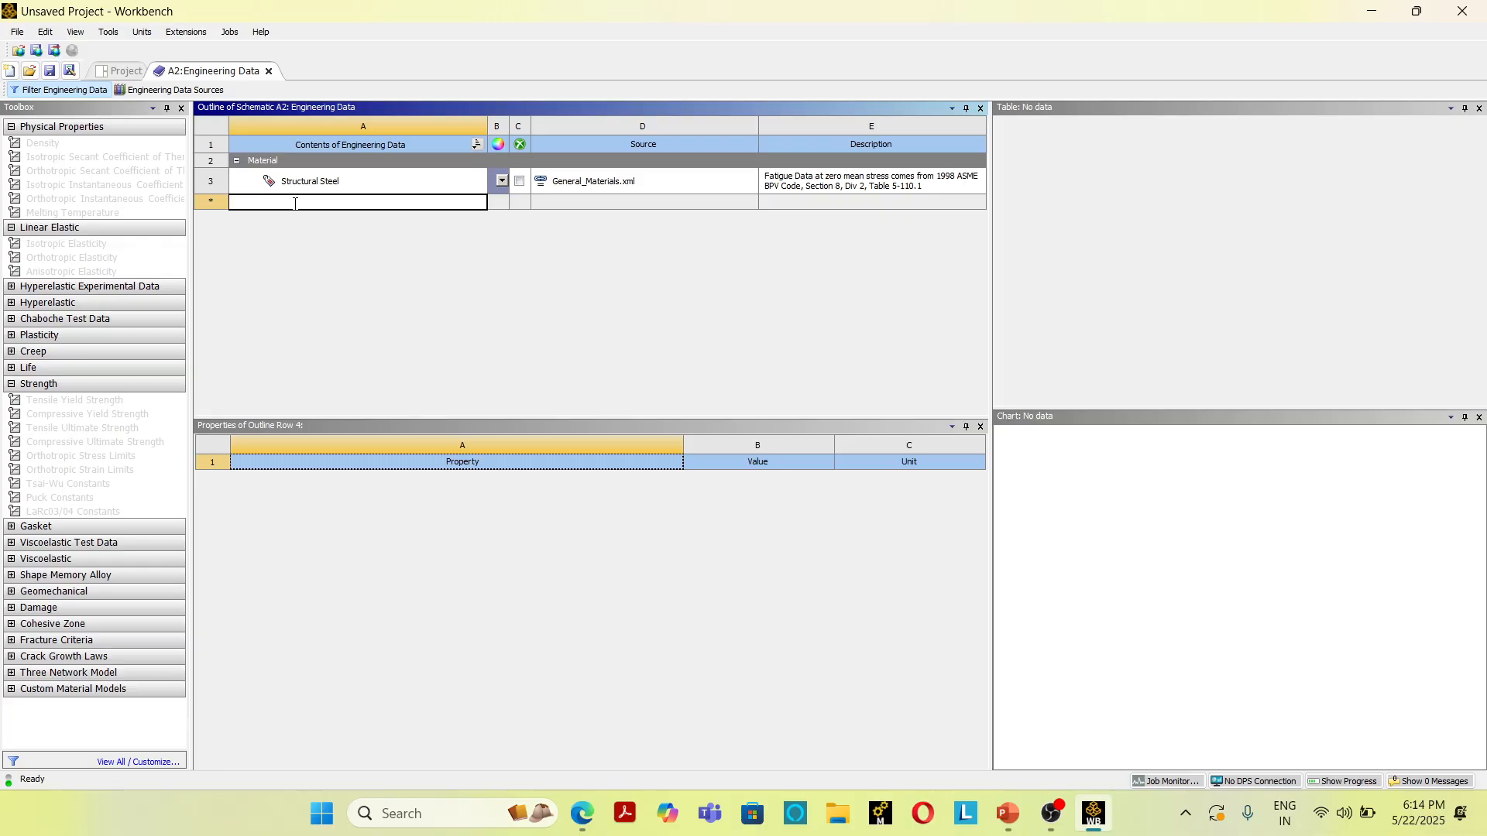
- Add a new material to the engineering data and name it STEEL
type("stee")
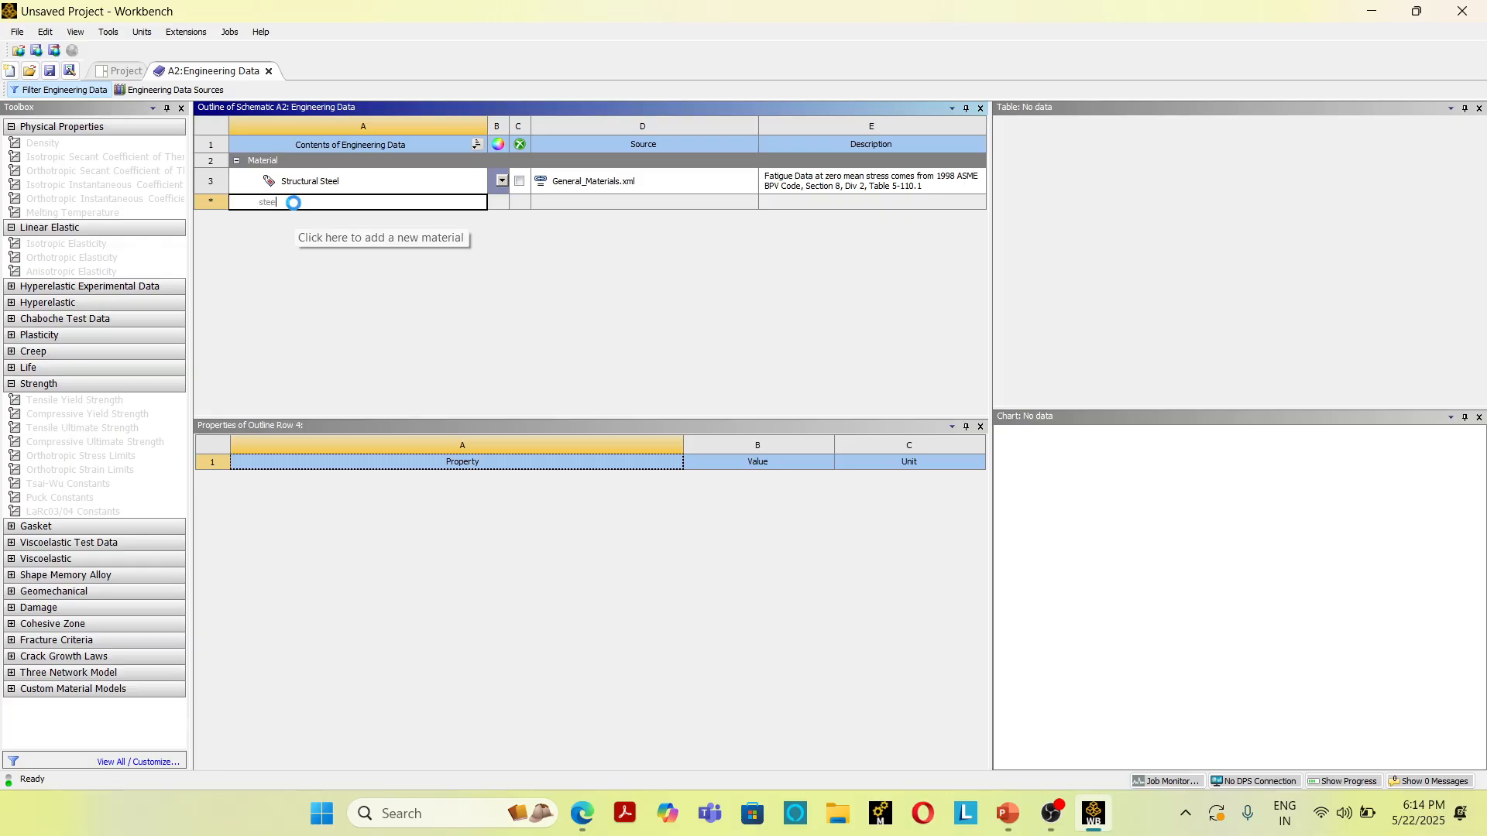
key("Return")
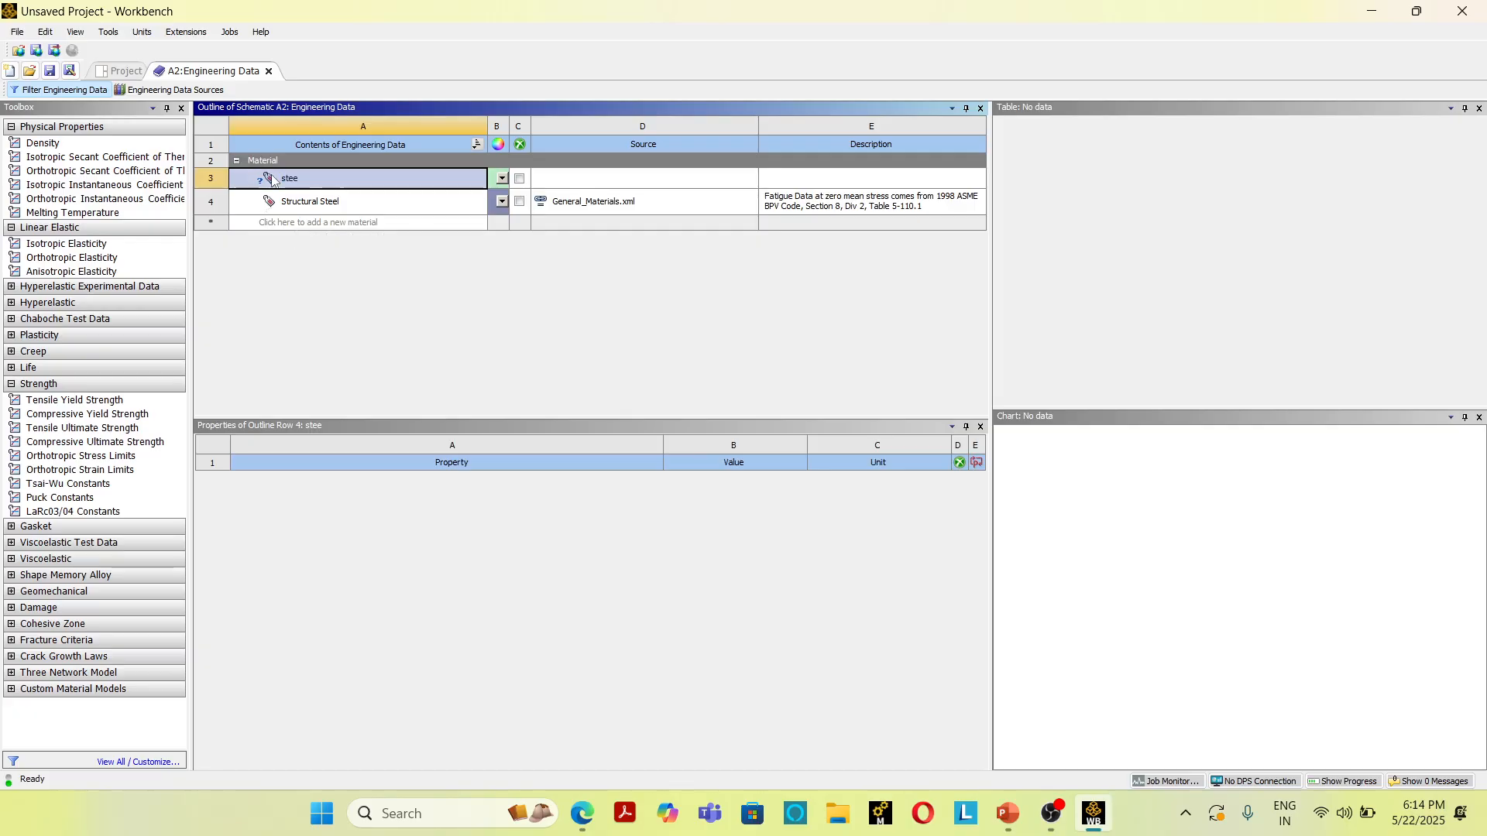
right_click(266, 179)
left_click(267, 183)
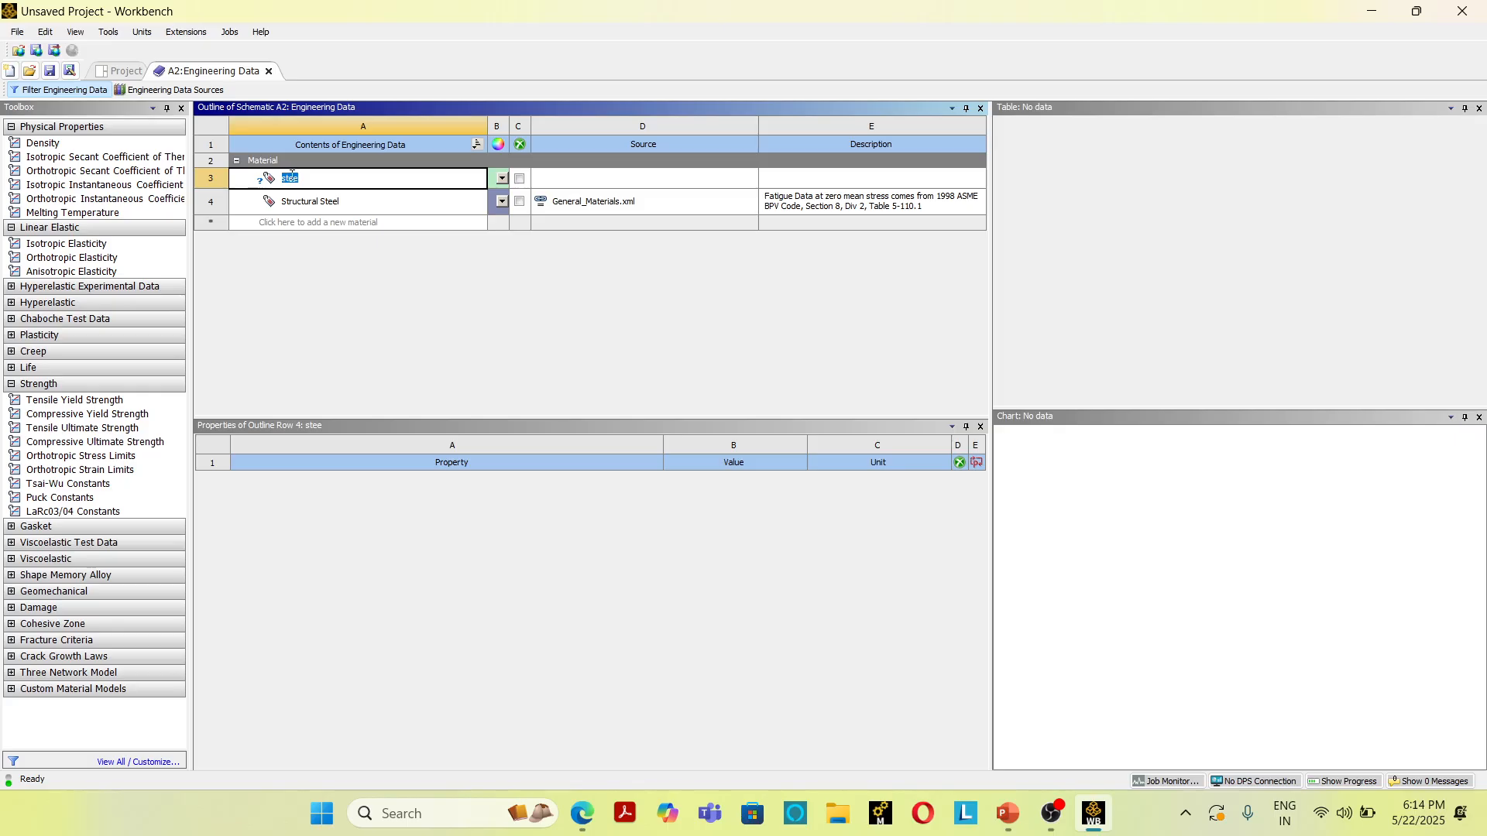
key("Caps_Lock")
type("STEEL")
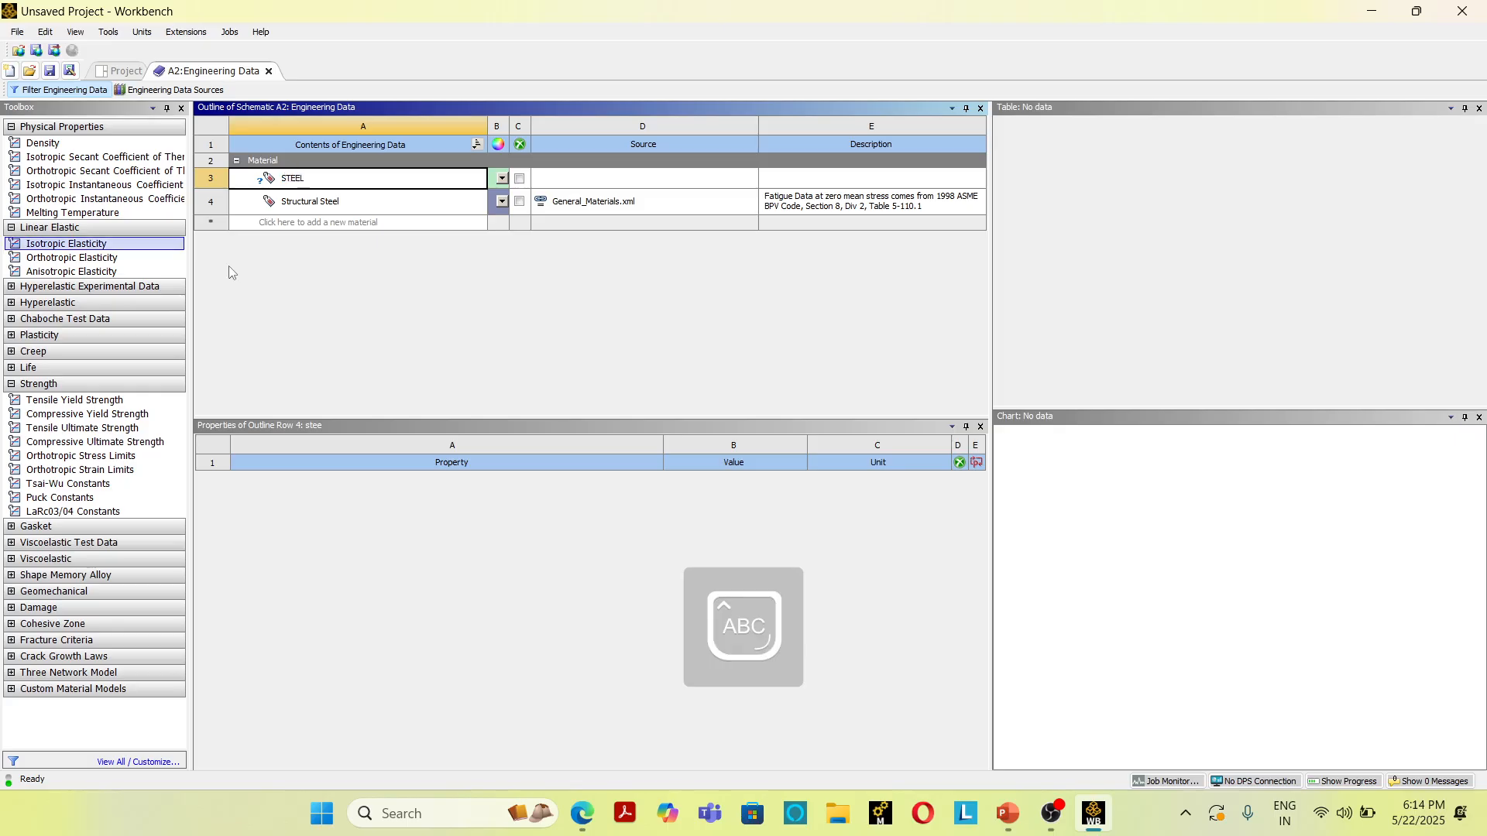
- Give the STEEL material isotropic elasticity with a Young's modulus of 2.1E+11 Pa
left_click(112, 245)
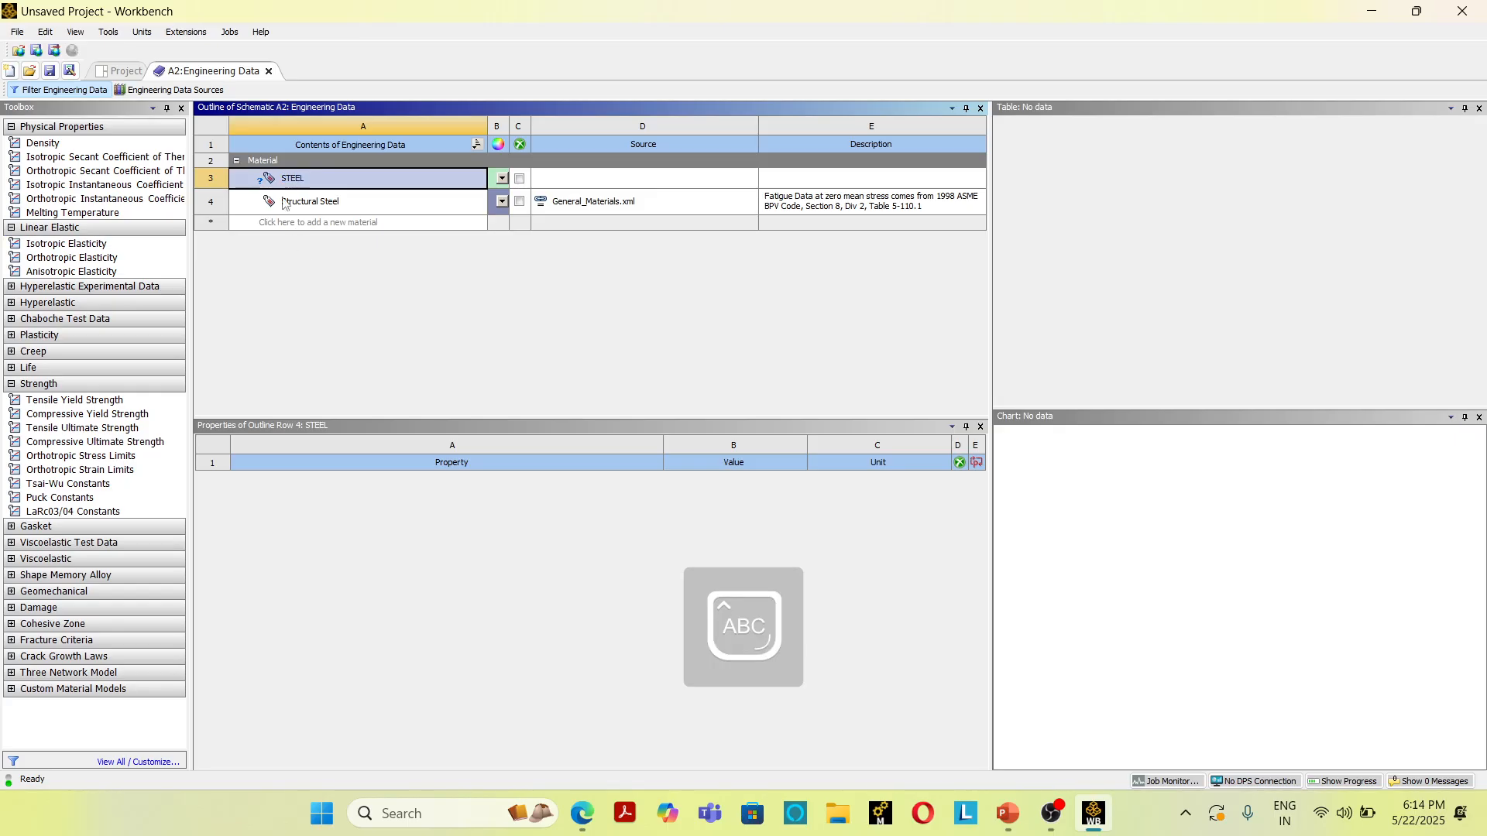
double_click(112, 245)
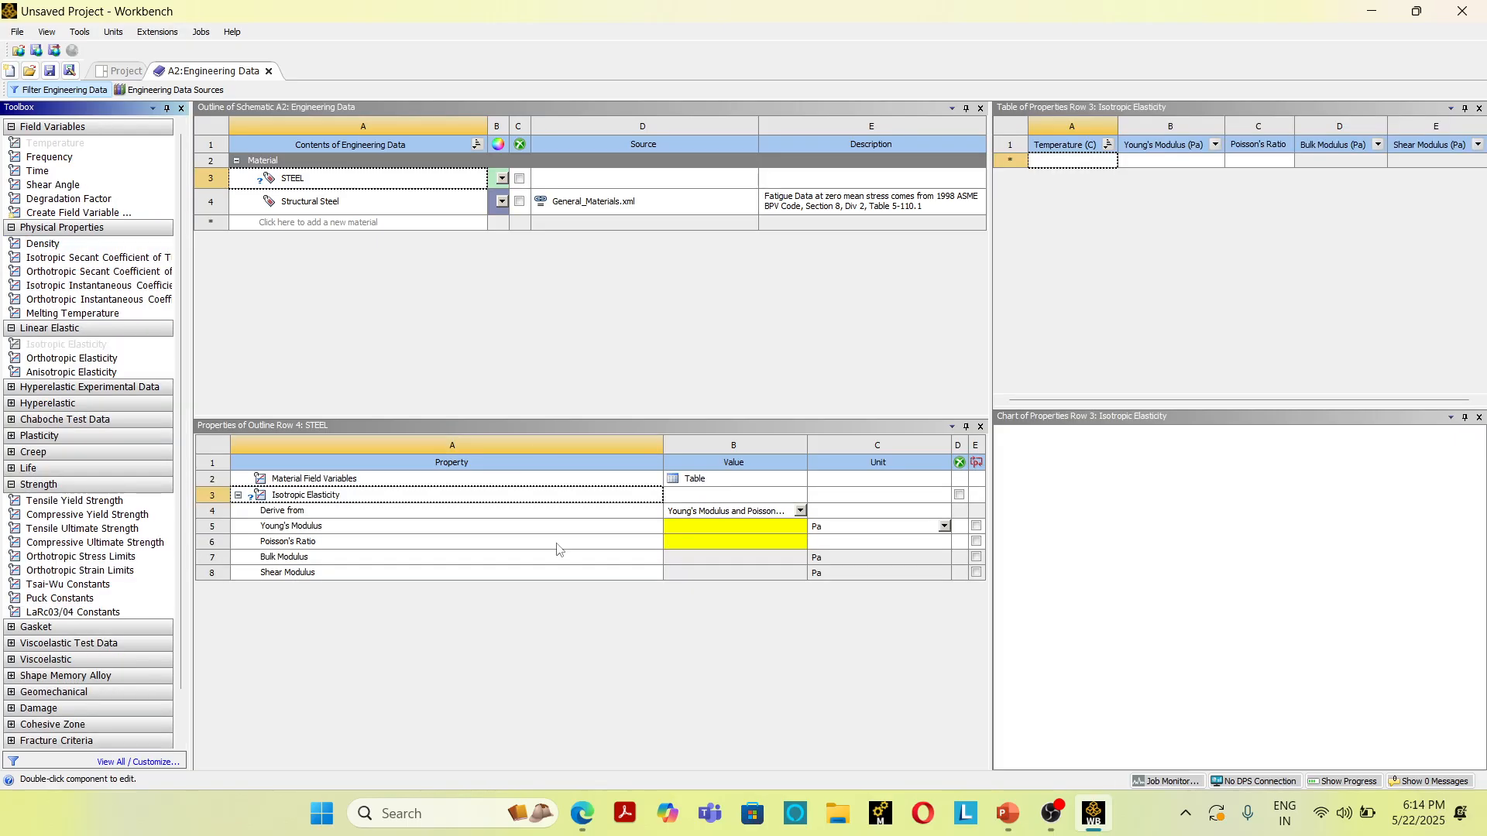
left_click(674, 526)
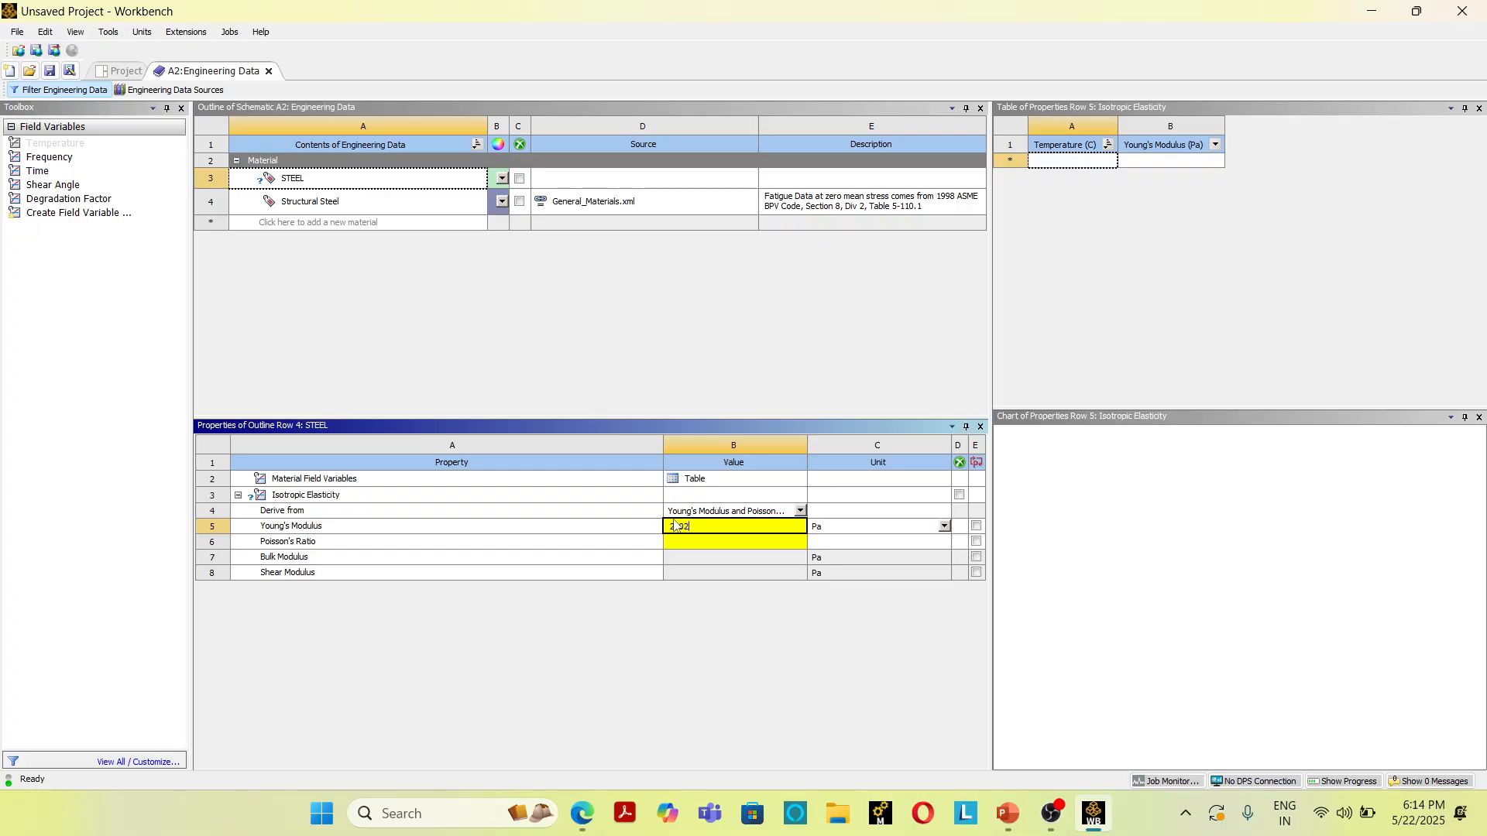
type("2102")
key("Return")
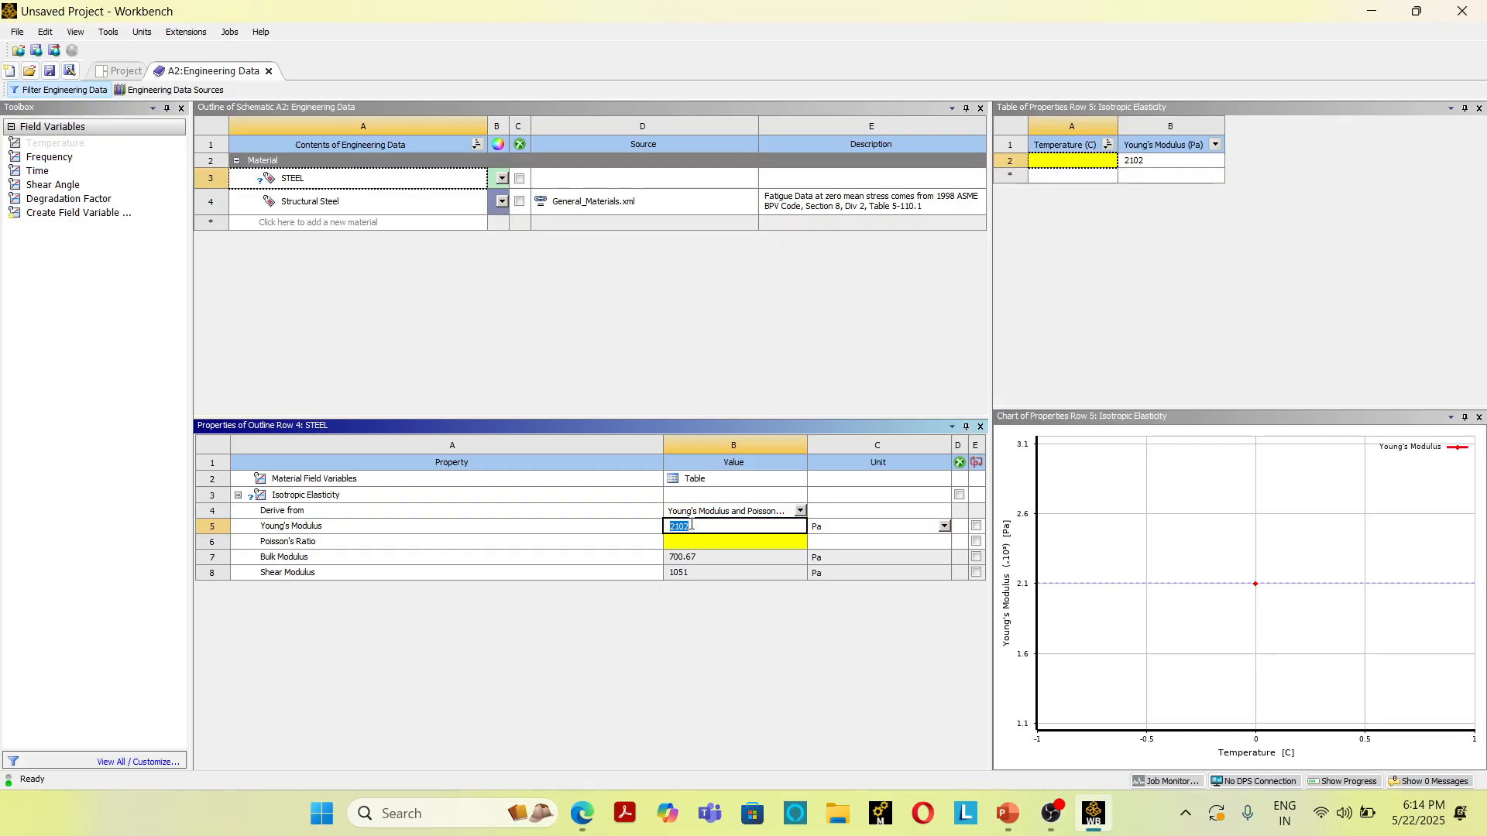
double_click(688, 526)
left_click(695, 529)
left_click(690, 529)
key("Delete")
left_click_drag(686, 526, 673, 526)
type("210")
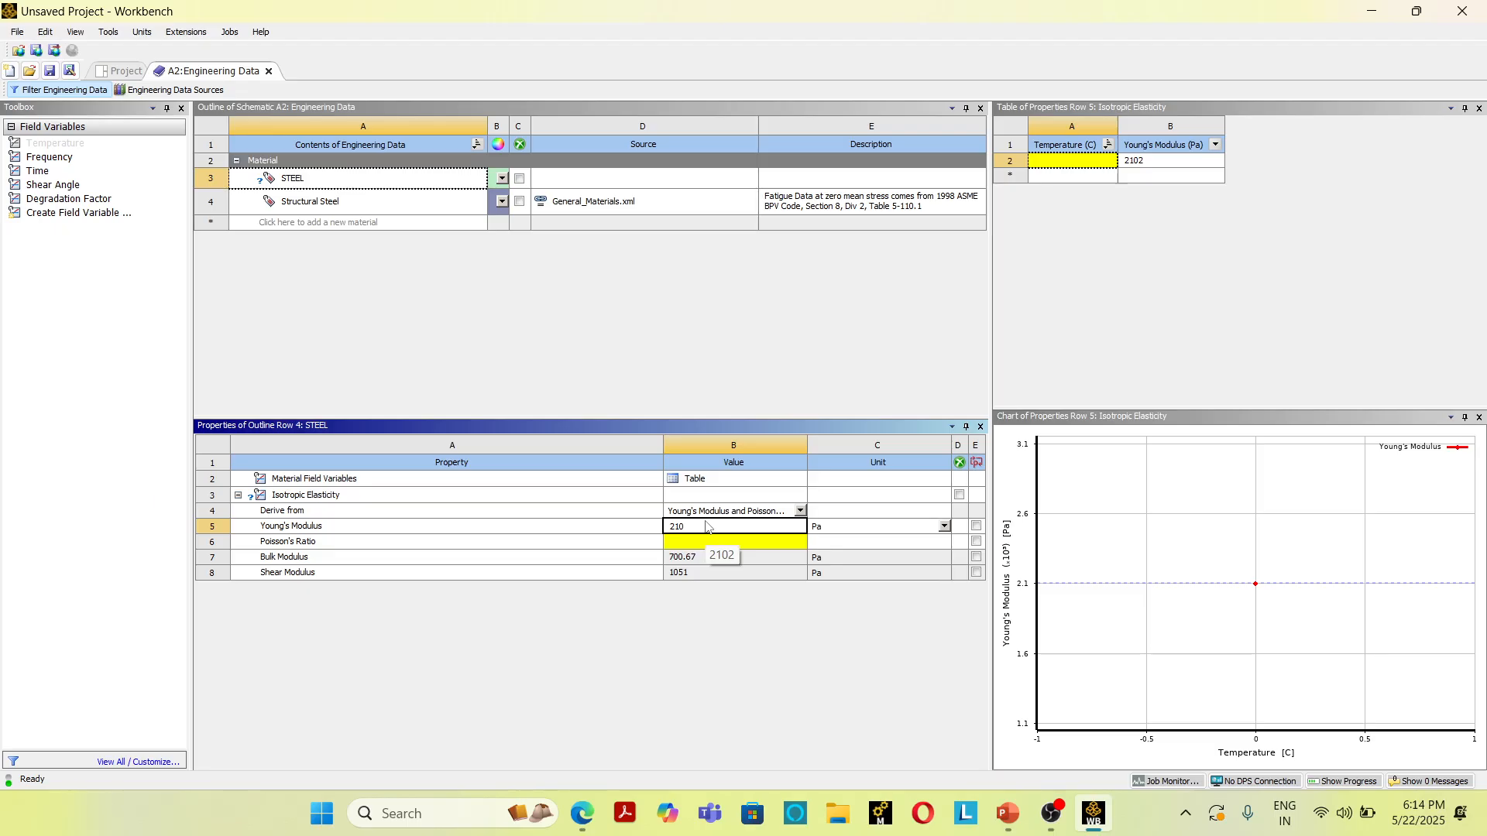
type("E11")
- Set the STEEL material's Poisson's ratio to 0.27
left_click(706, 549)
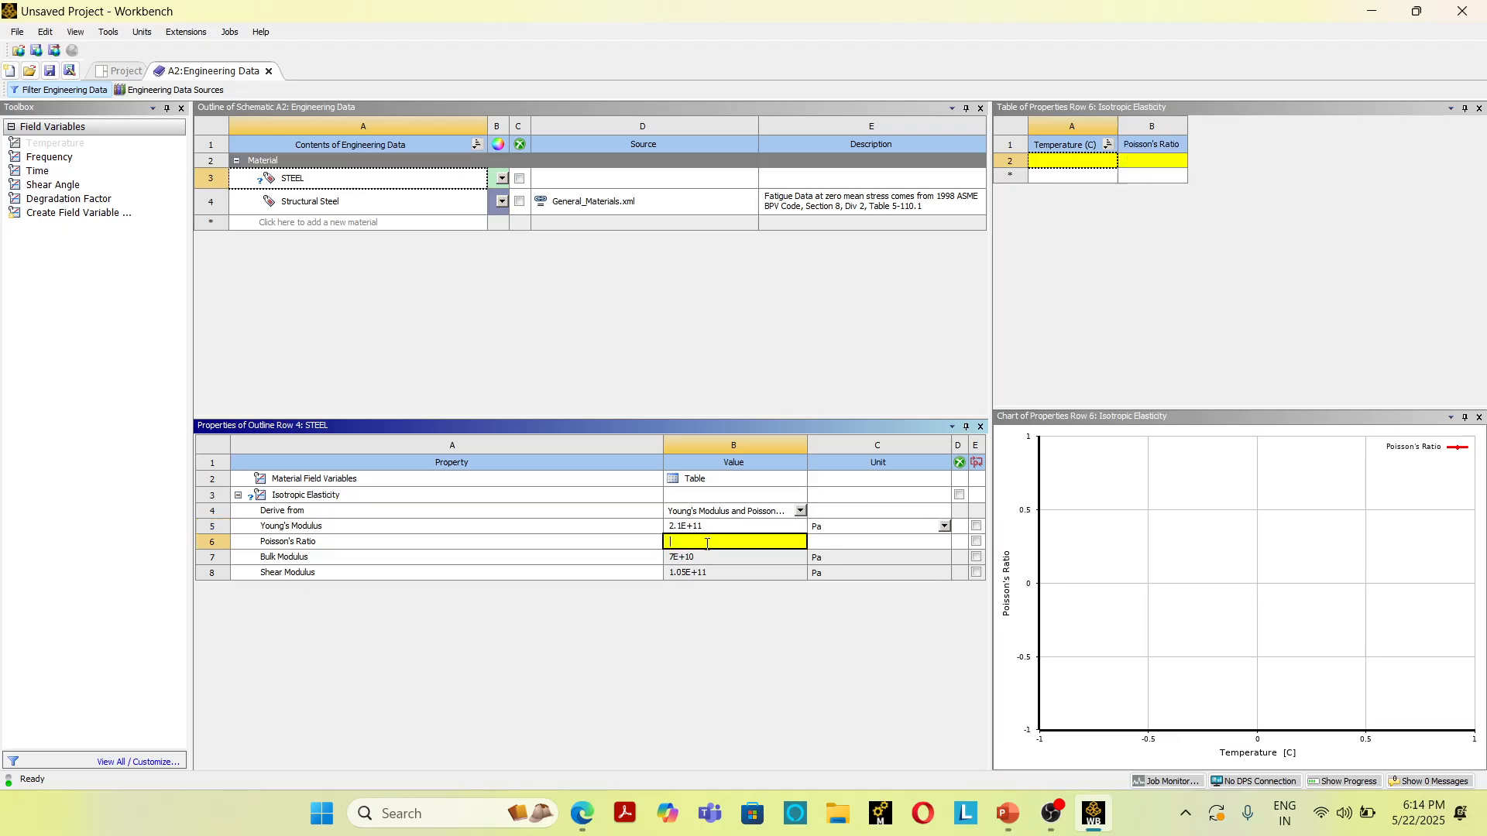
type("0.27")
key("Return")
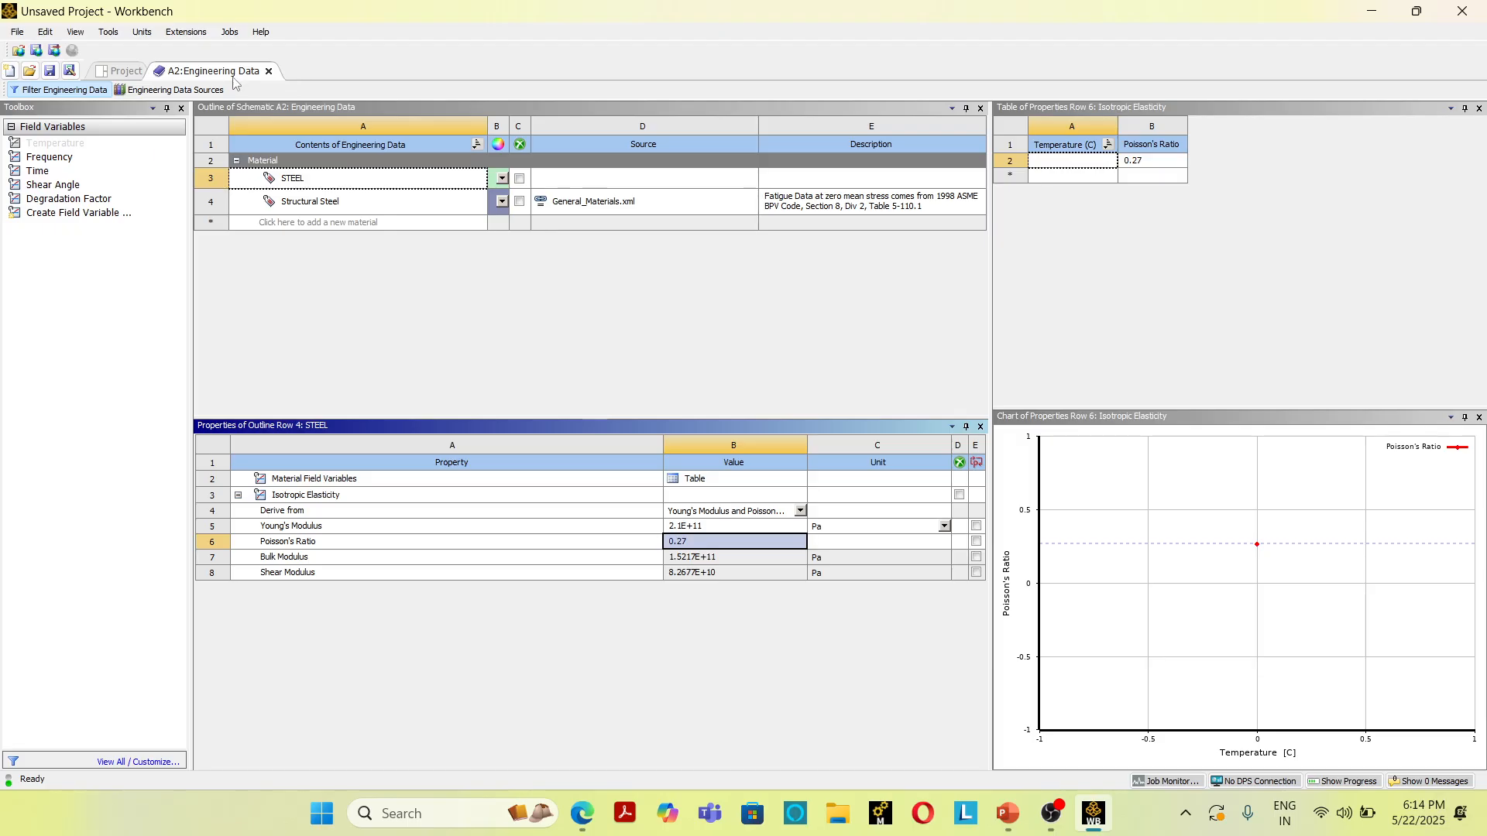
- Return to the project schematic and start a new DesignModeler geometry for the Static Structural system
left_click(126, 72)
left_click(295, 210)
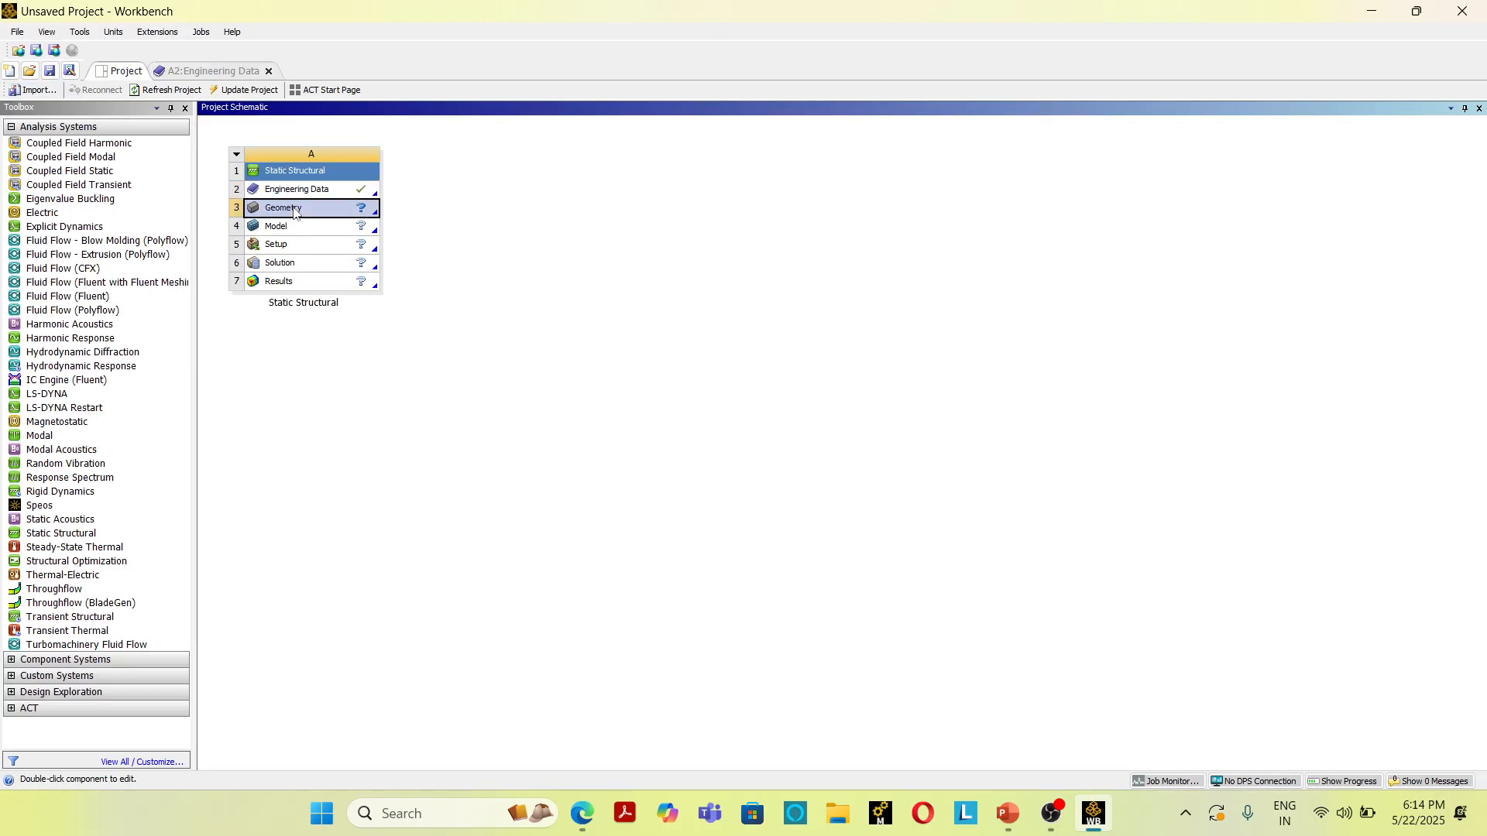
right_click(294, 211)
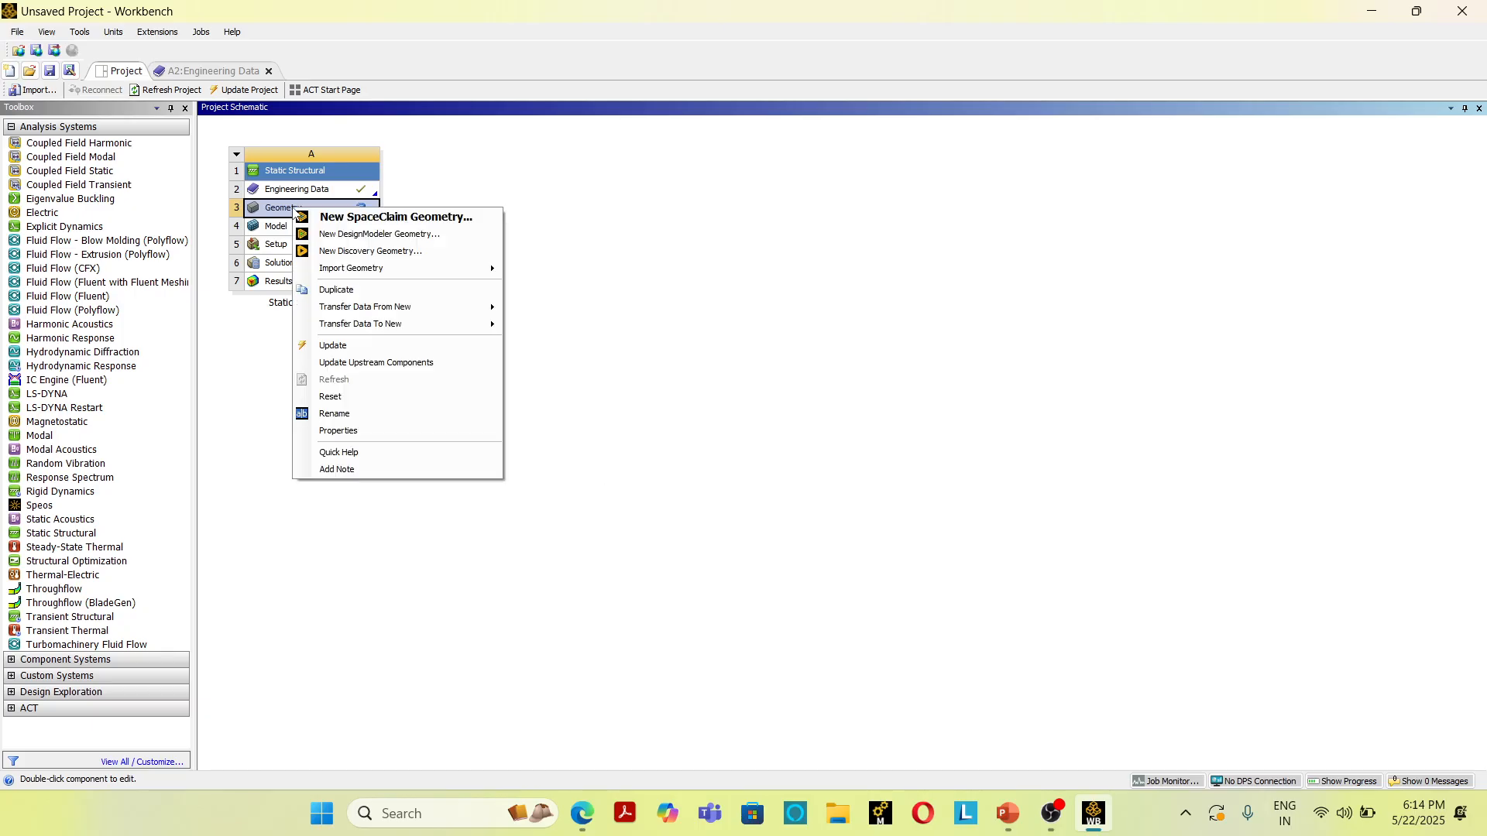
left_click(404, 235)
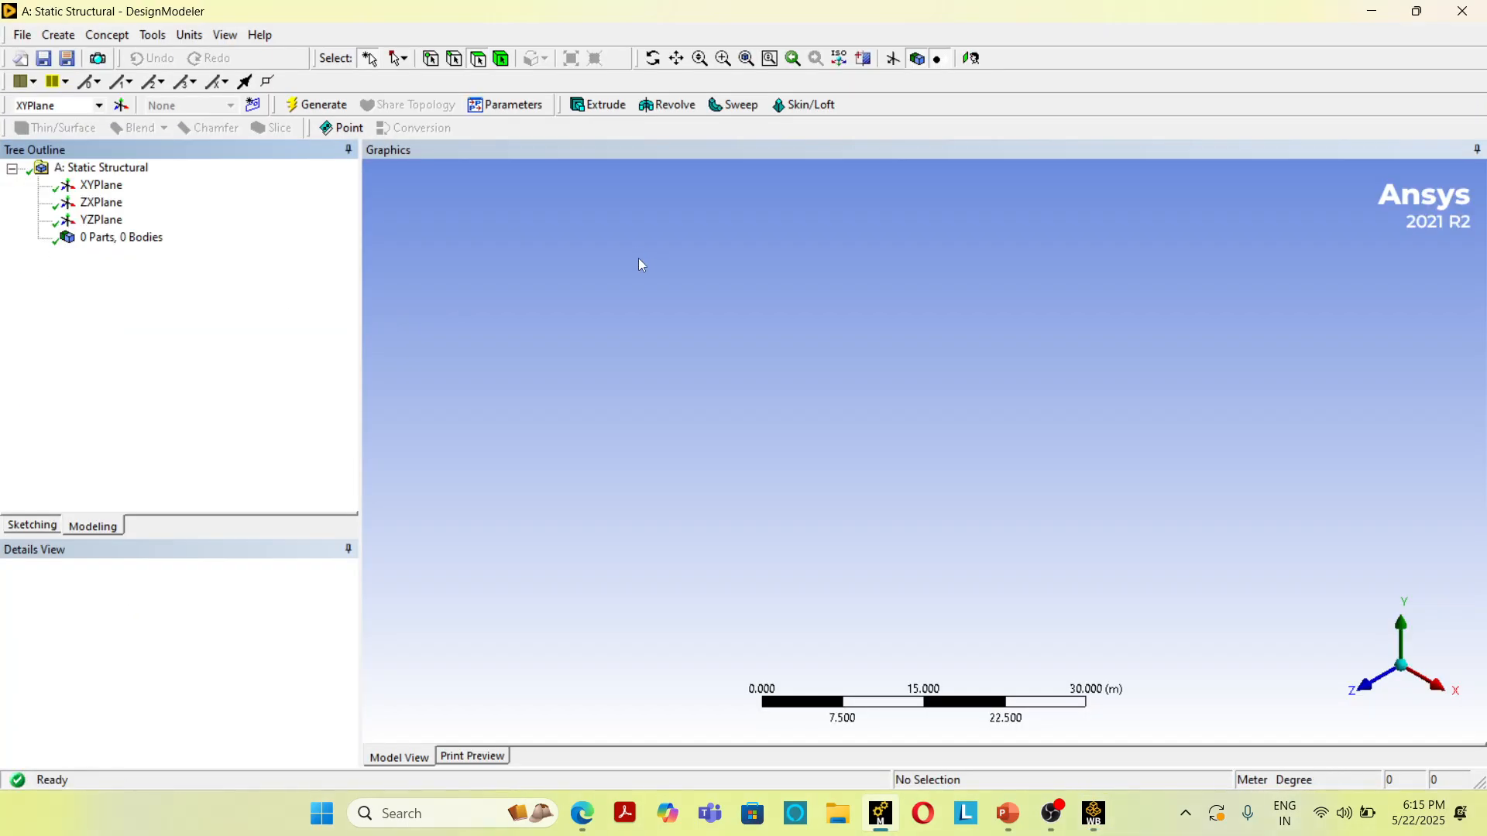
- Set the length unit to meter and look straight at the XY plane
left_click(189, 34)
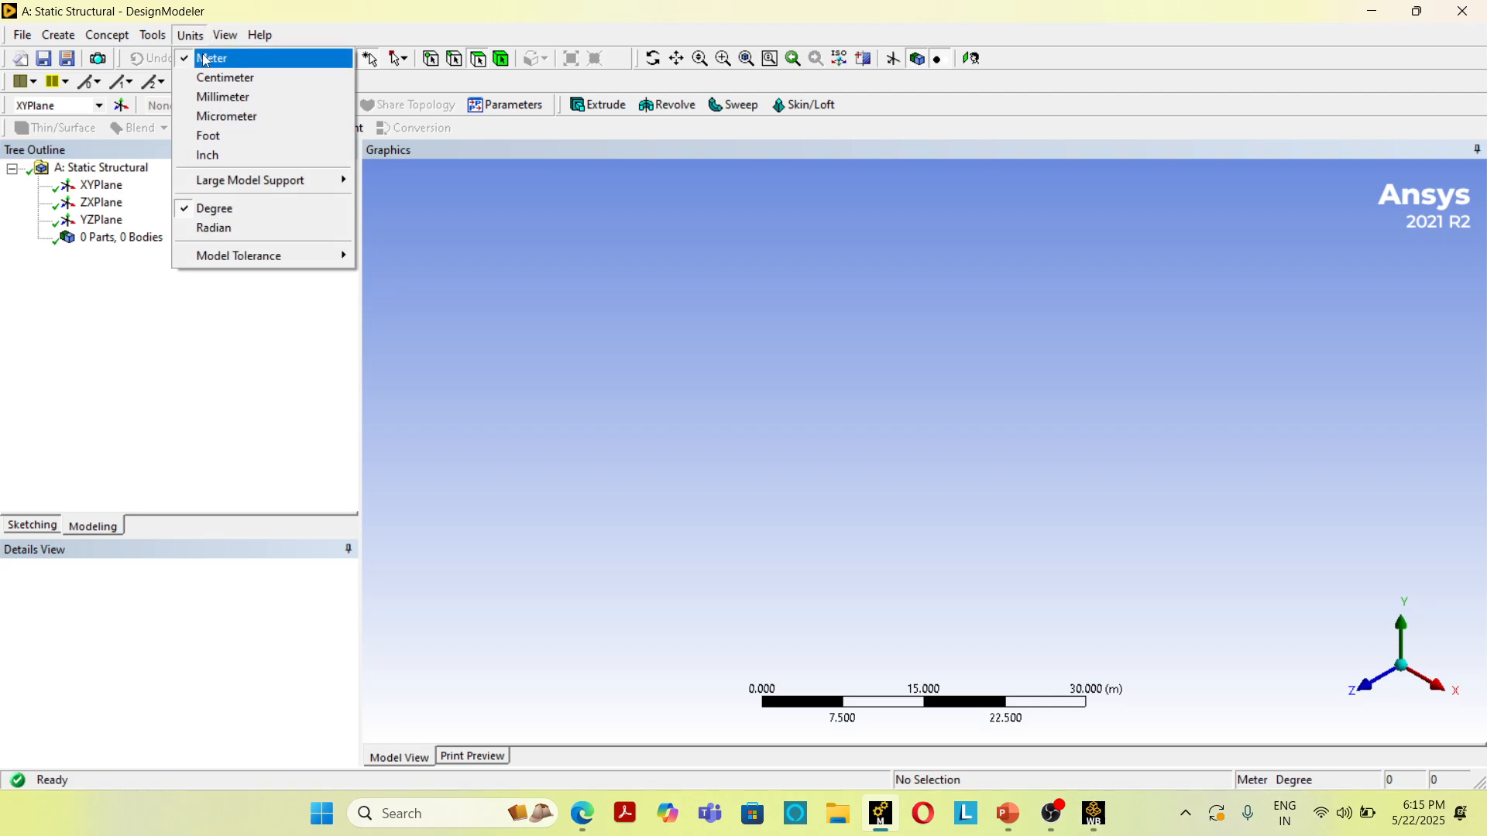
left_click(205, 59)
left_click(101, 185)
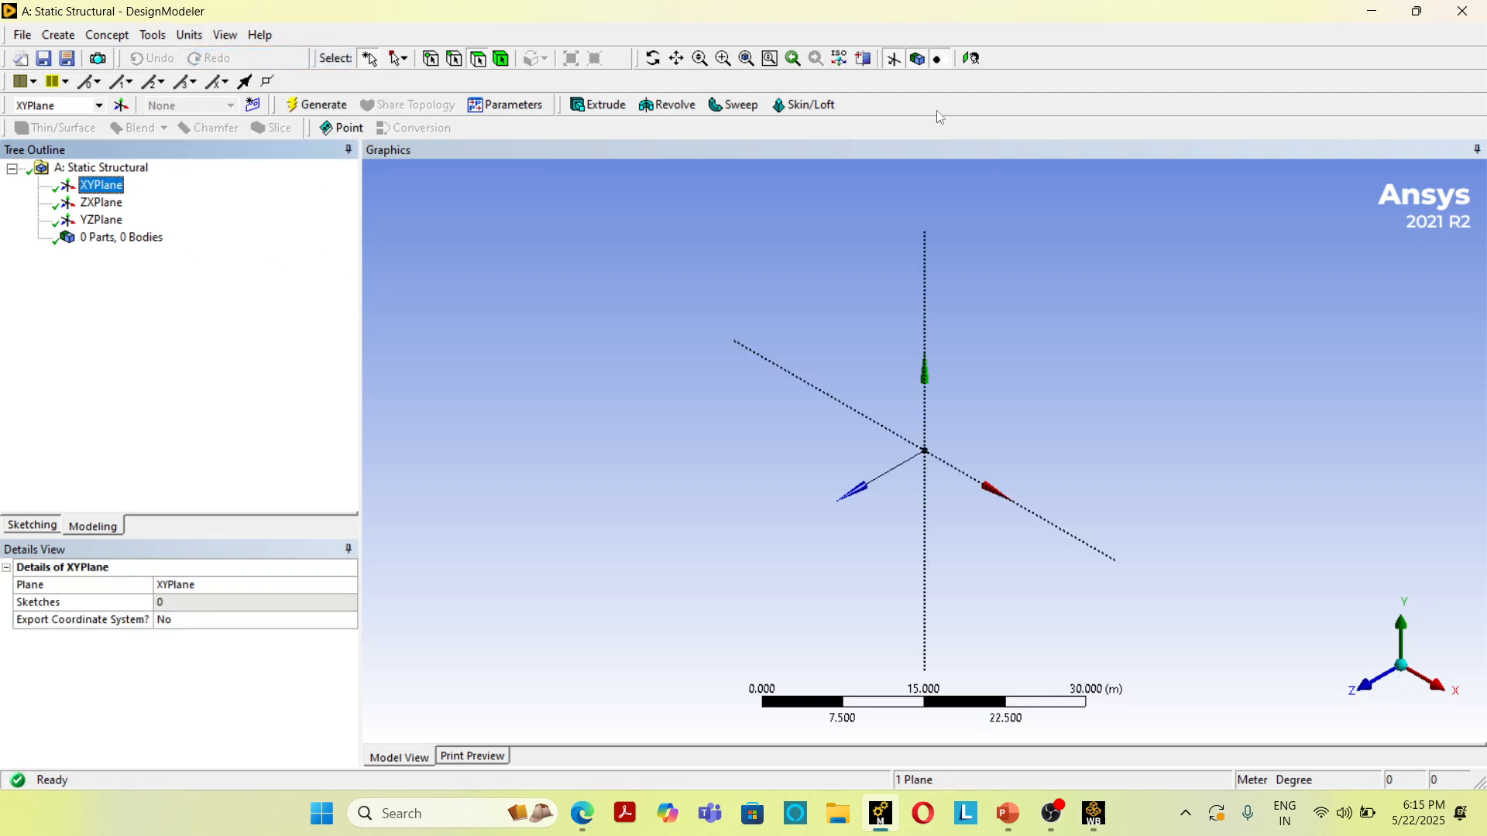
left_click(972, 58)
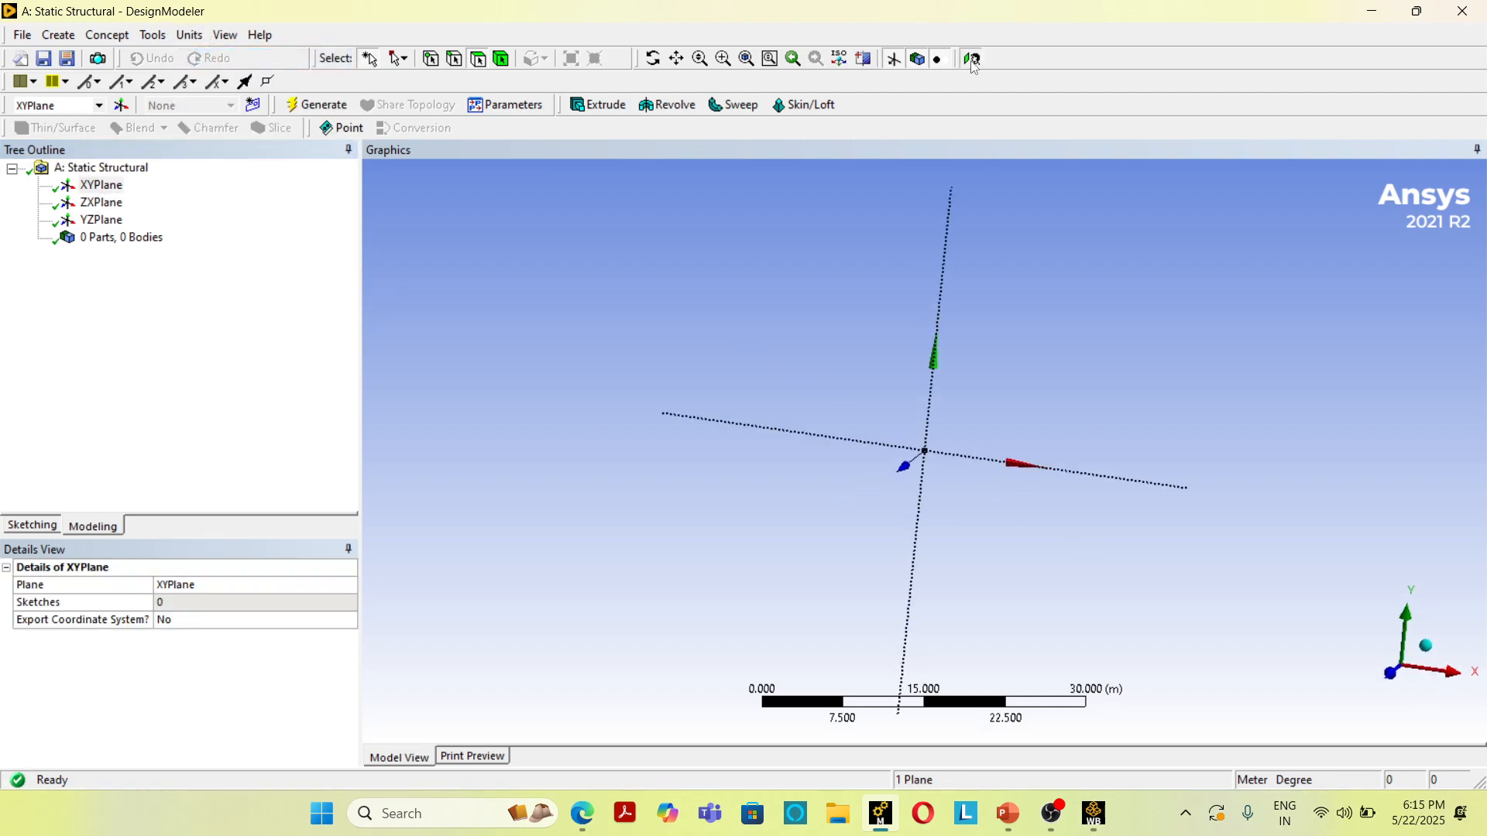
- Generate a construction point at the origin, with its definition set to Manual Input
left_click(59, 35)
left_click(46, 306)
left_click(176, 624)
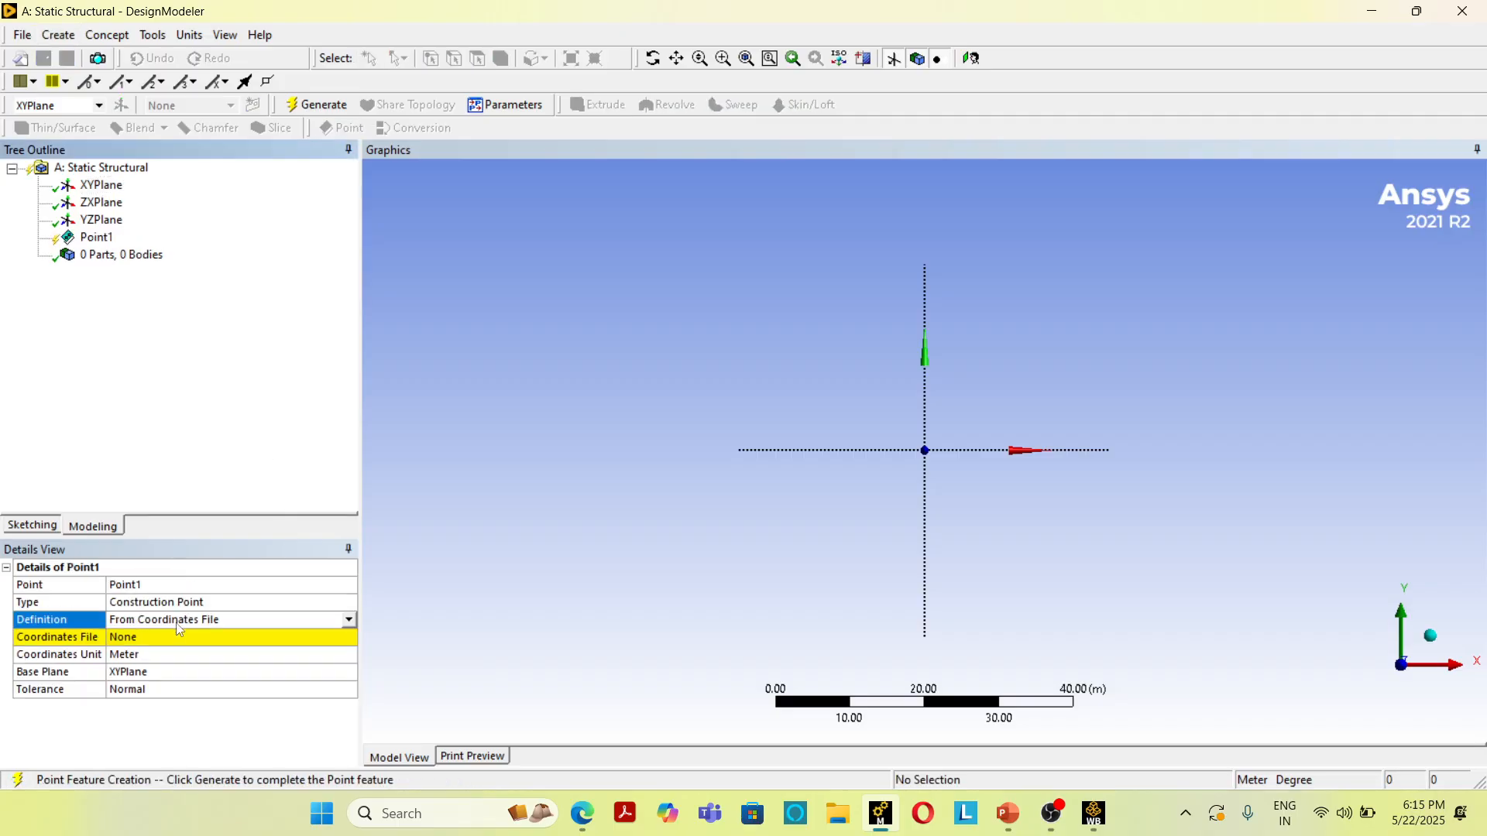
left_click(349, 619)
left_click(194, 688)
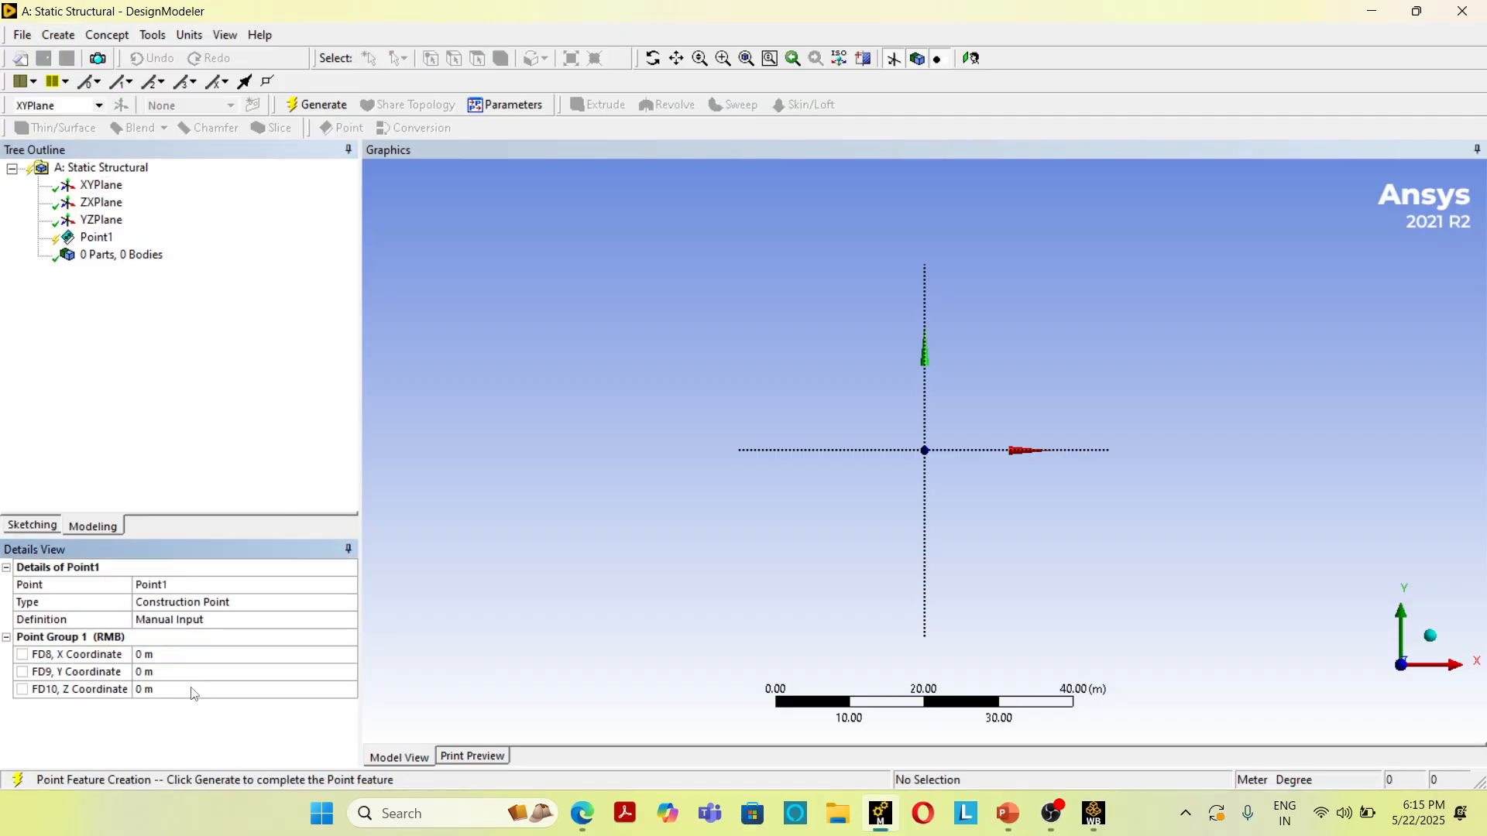
left_click(304, 107)
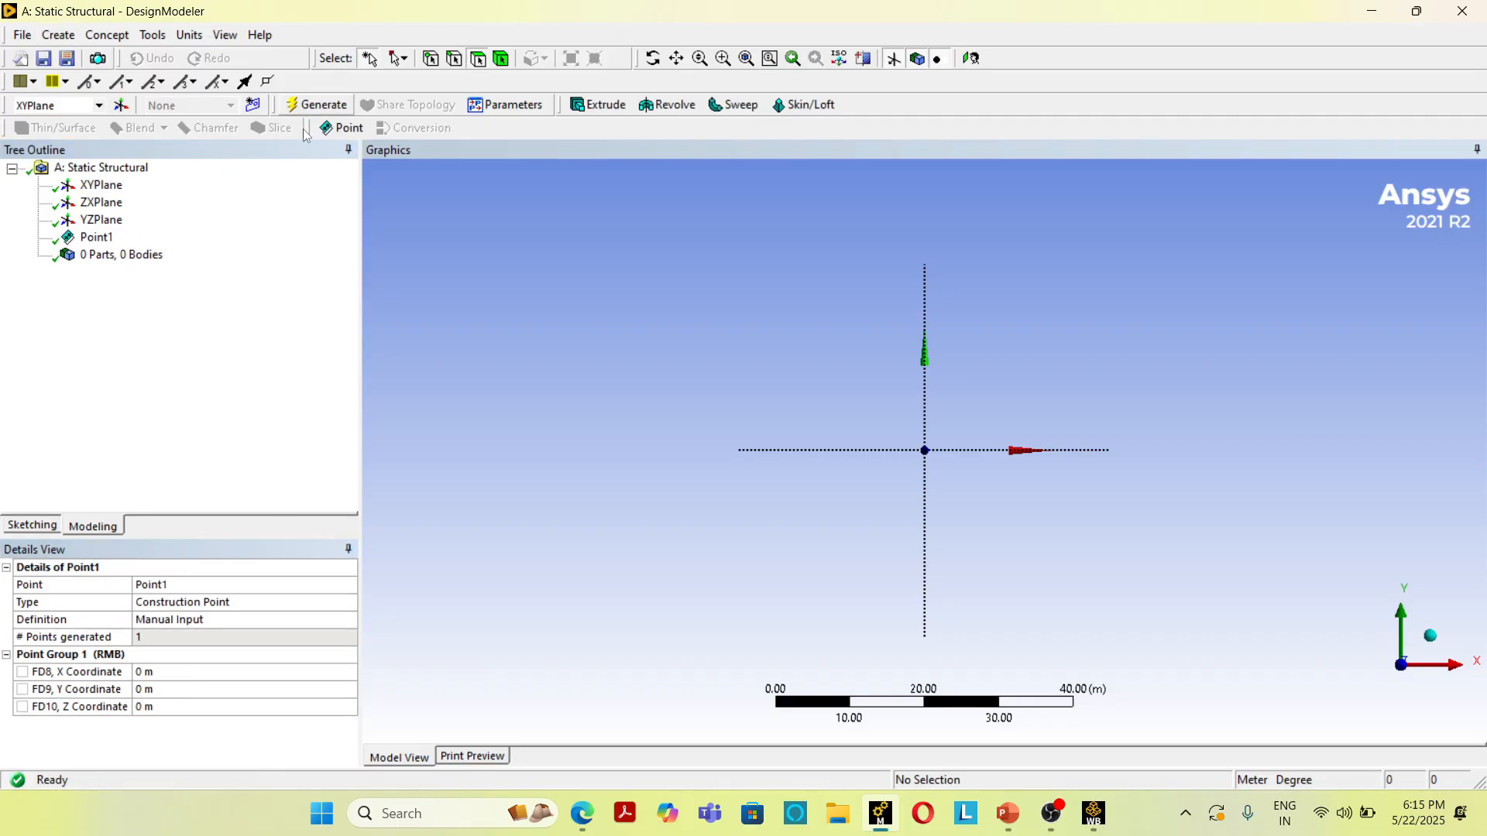
- Generate a second manually defined construction point with an X coordinate of 2 m
left_click(58, 35)
left_click(75, 398)
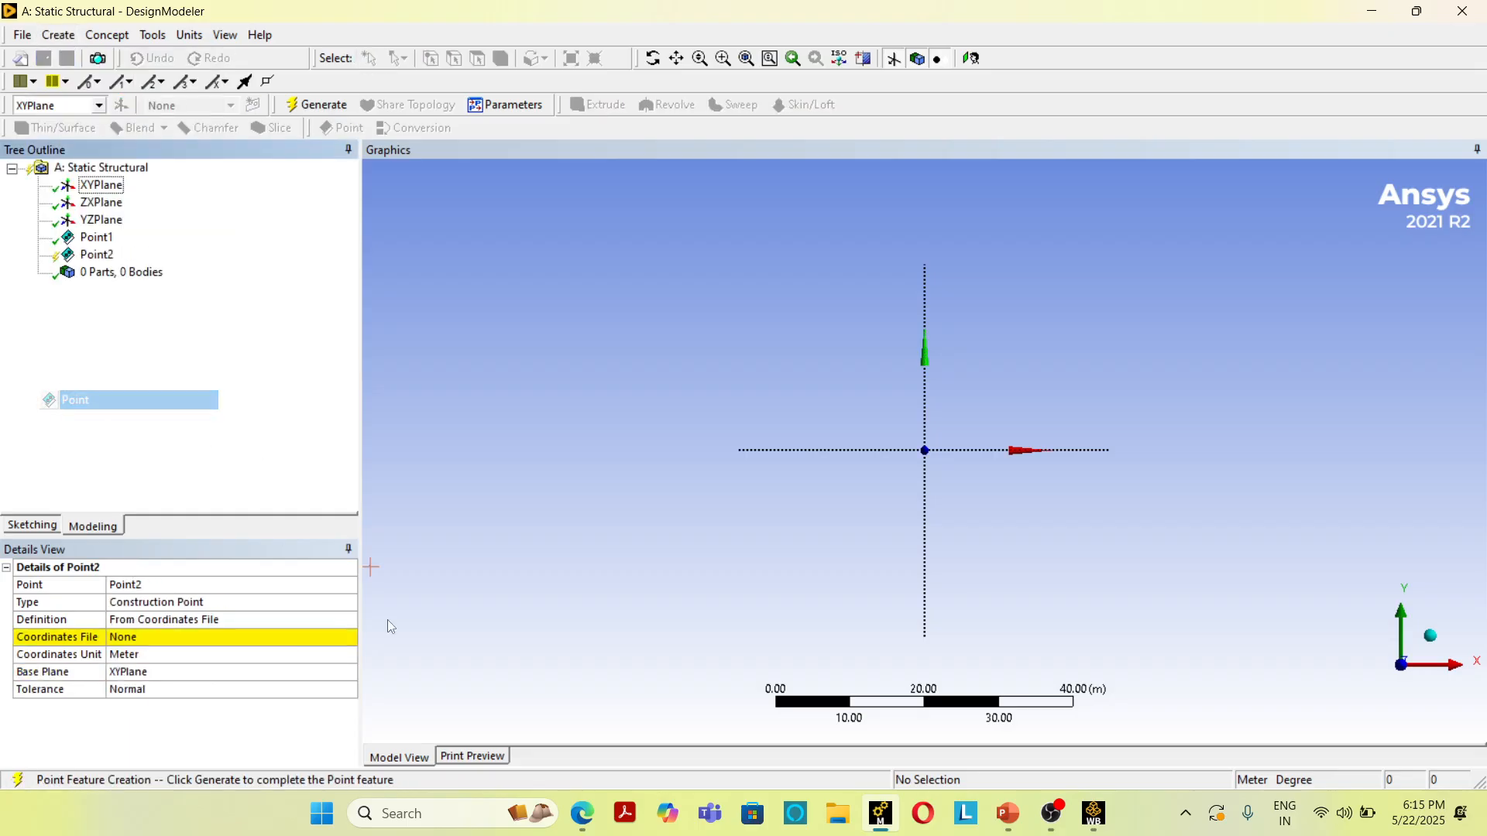
left_click(281, 621)
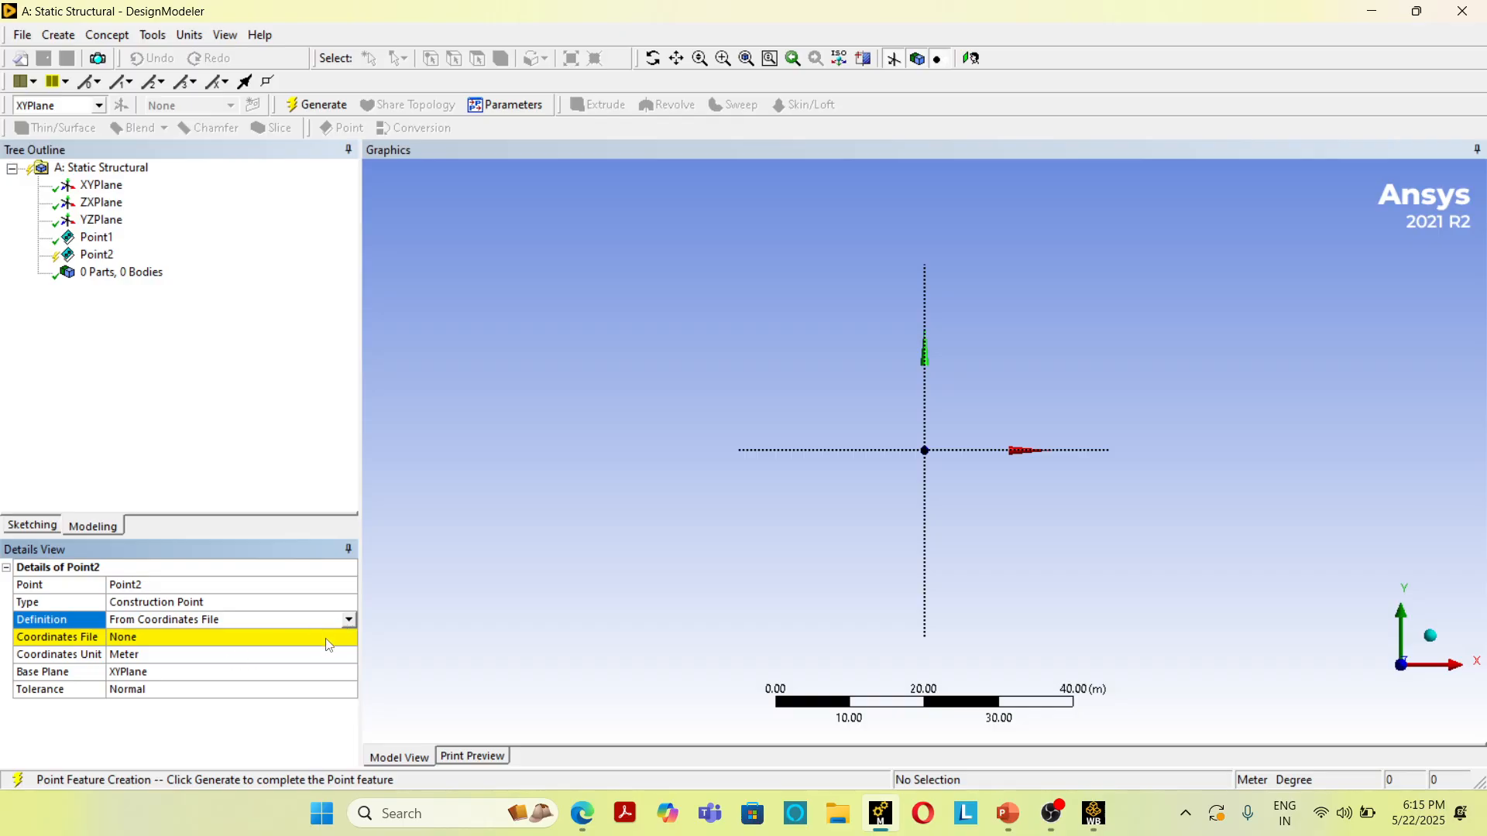
left_click(348, 620)
left_click(269, 688)
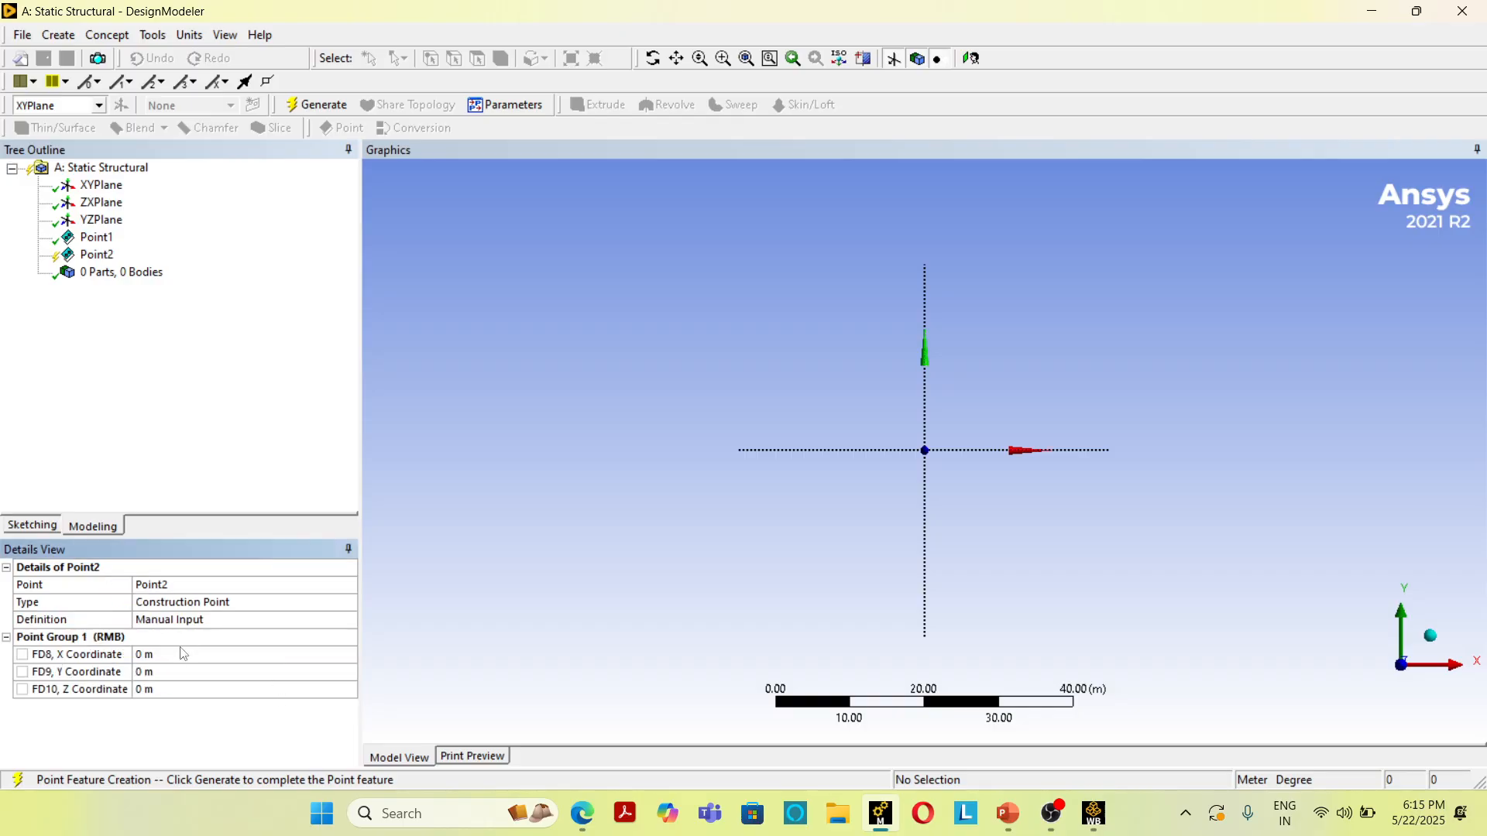
left_click(179, 655)
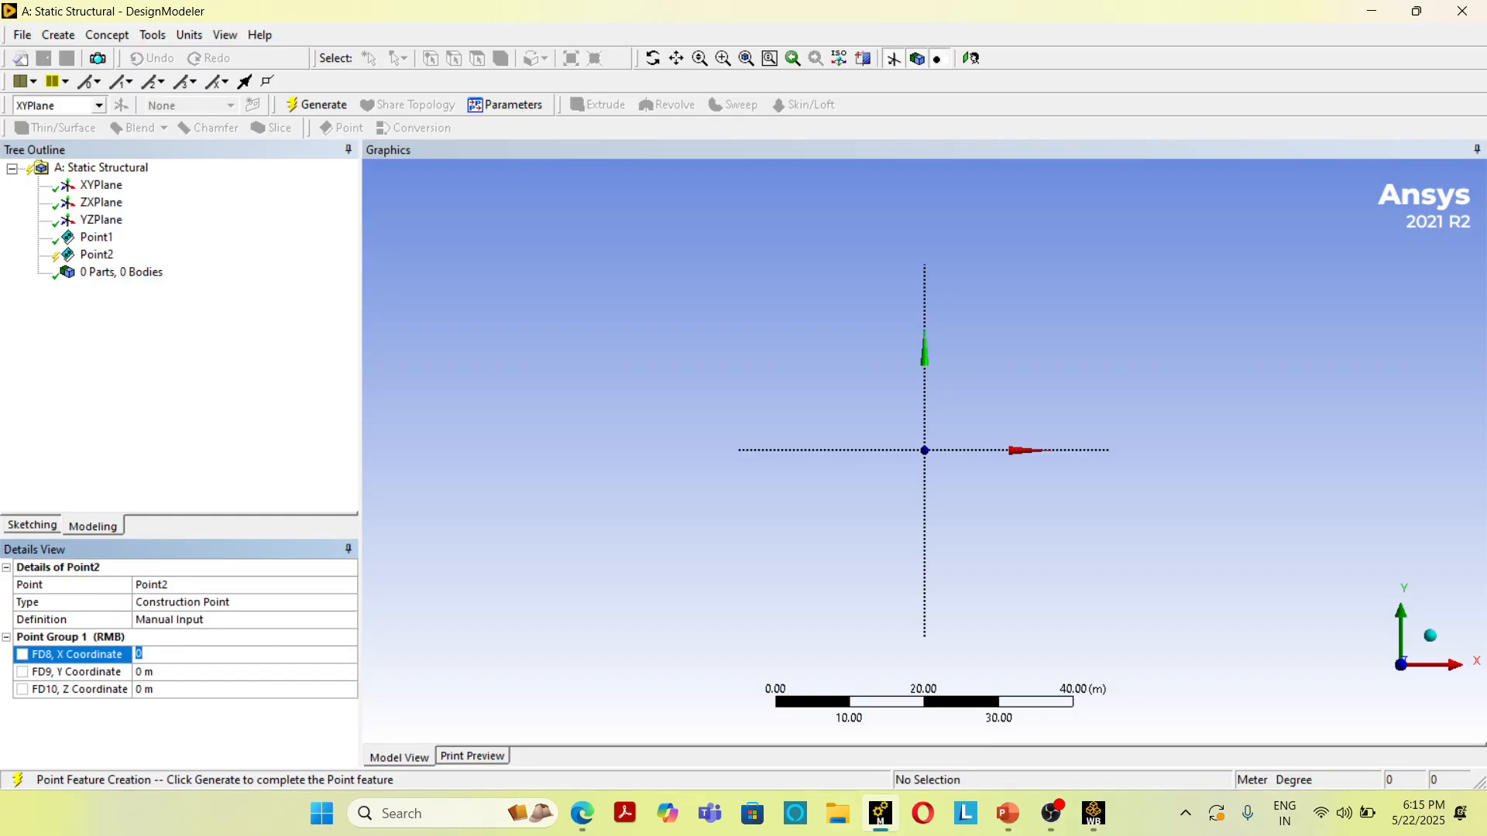
type("2")
left_click(317, 105)
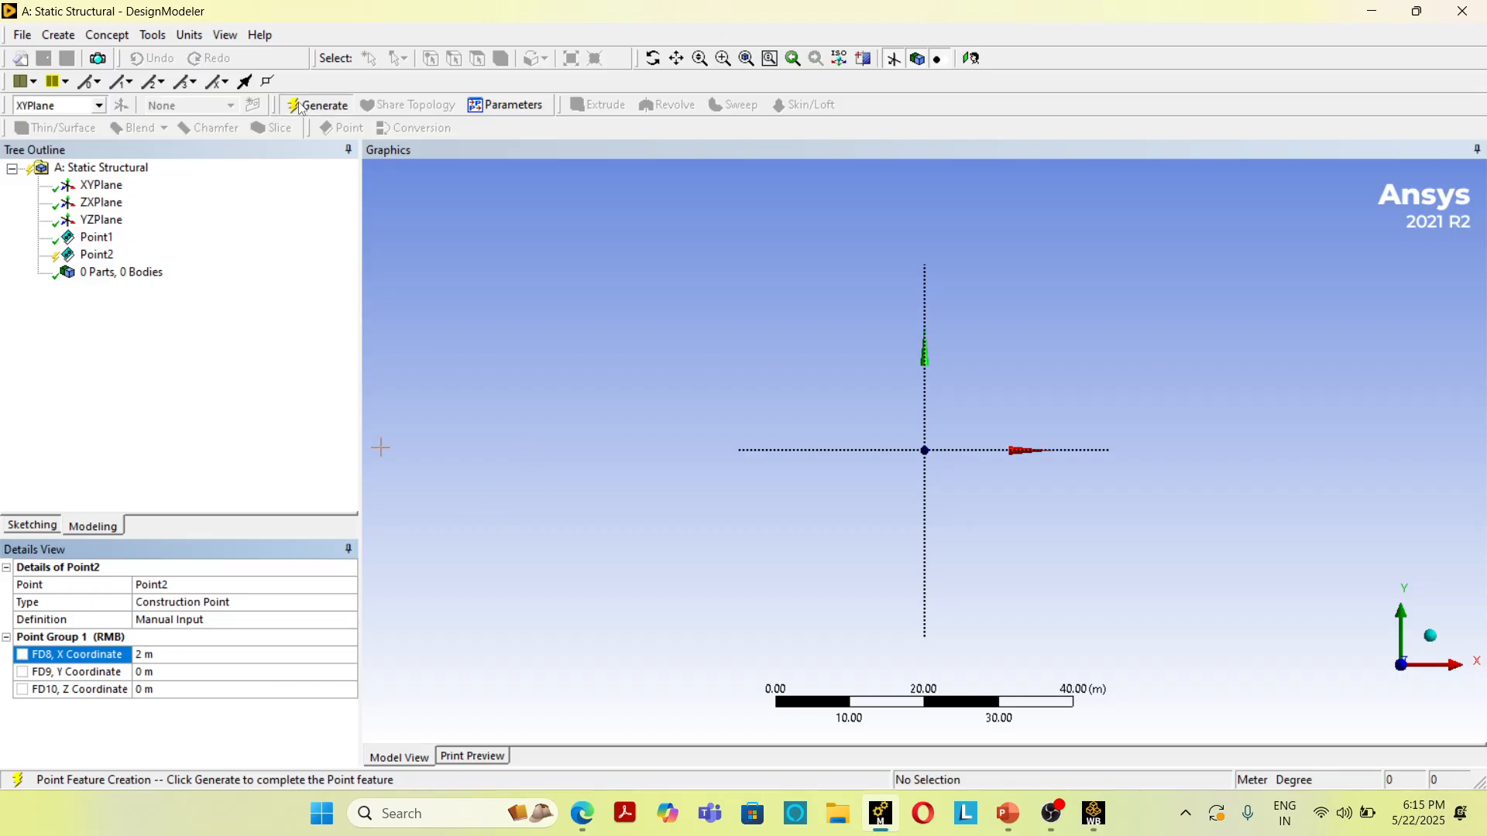
- Generate a third manually defined construction point with an X coordinate of 4 m
left_click(76, 36)
left_click(73, 401)
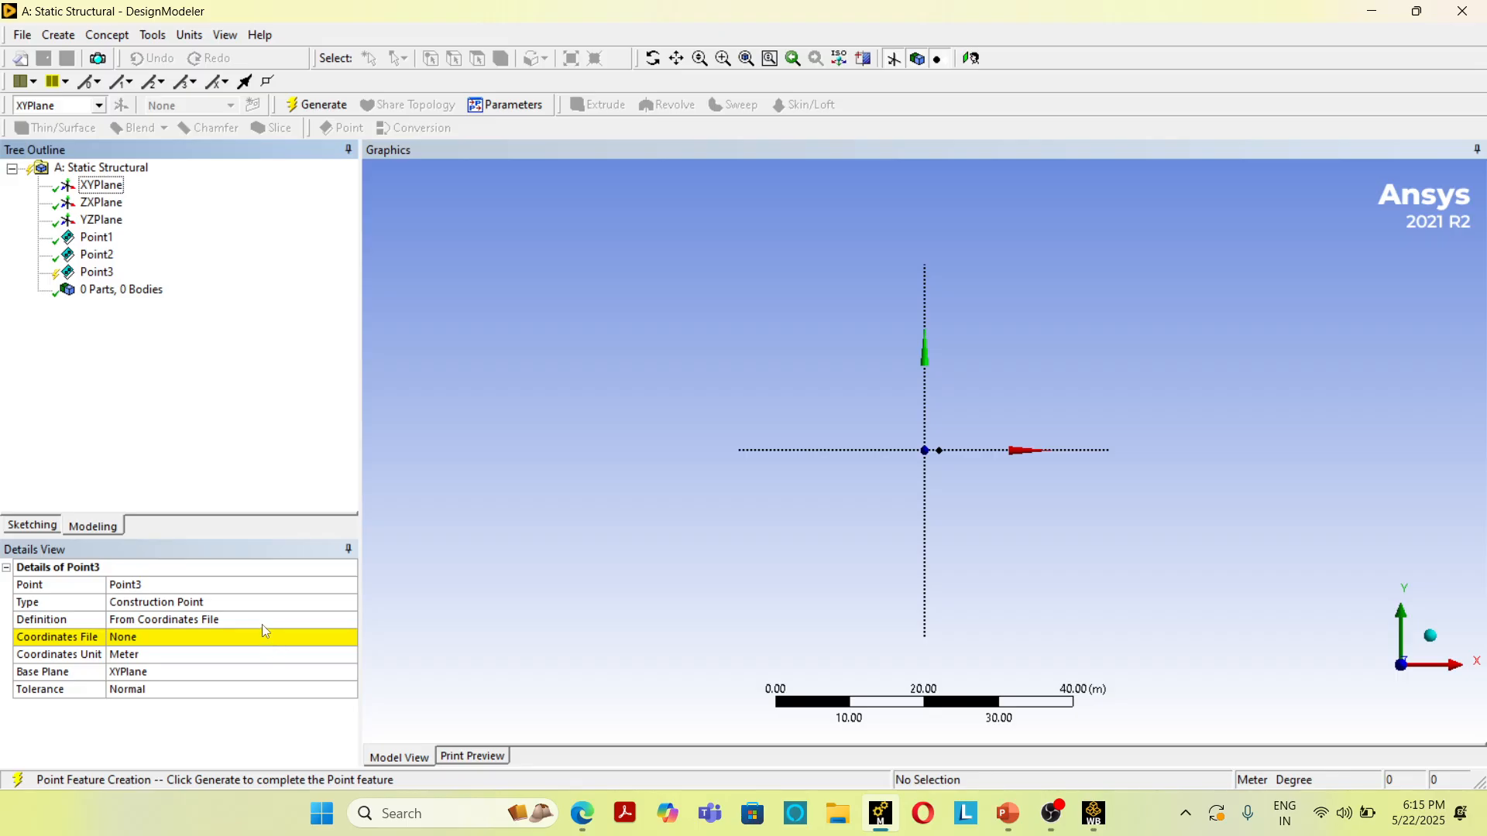
left_click(340, 620)
left_click(353, 619)
left_click(223, 685)
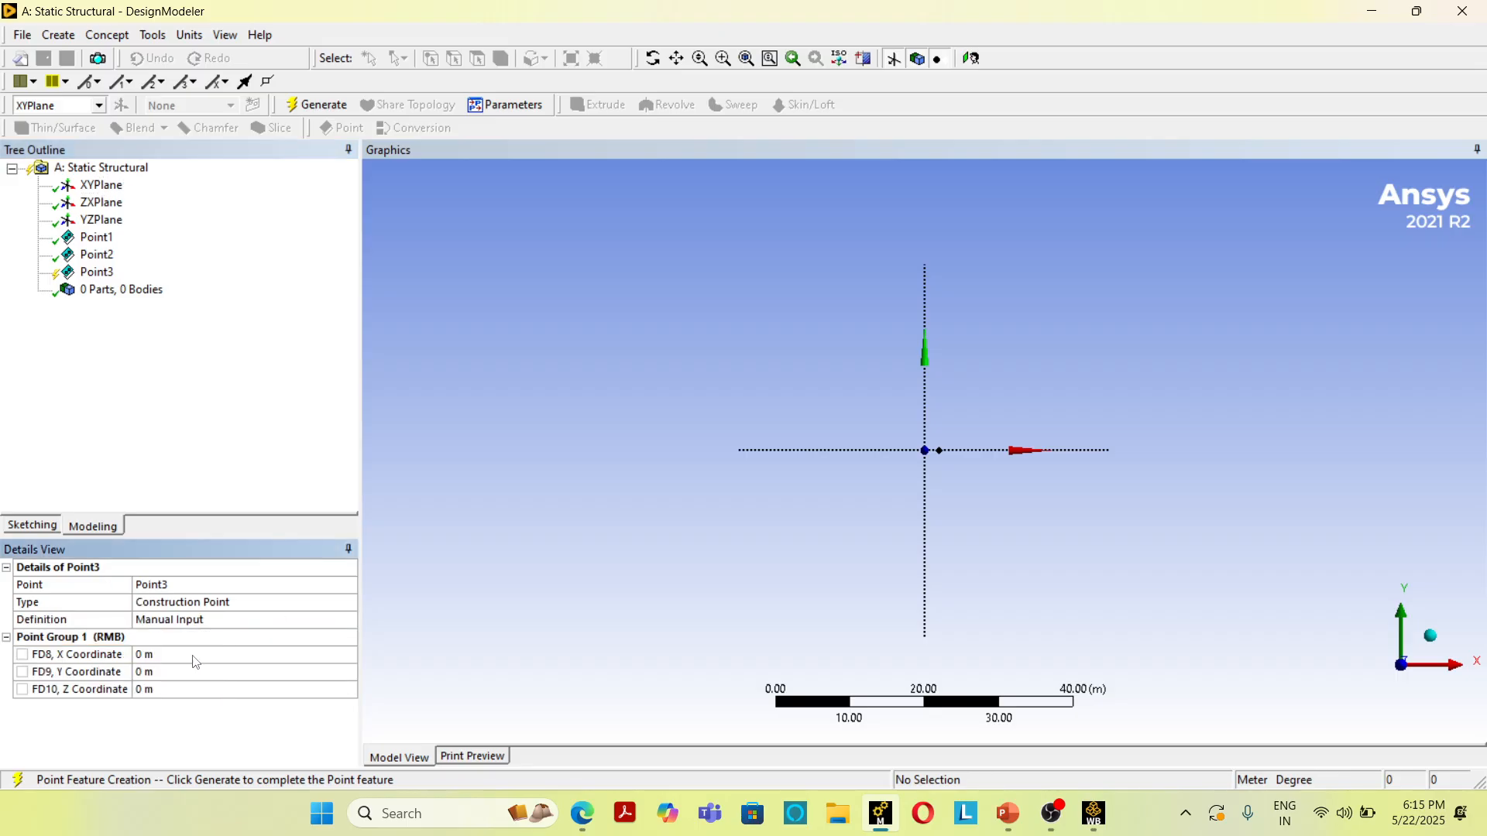
left_click(191, 655)
type("4")
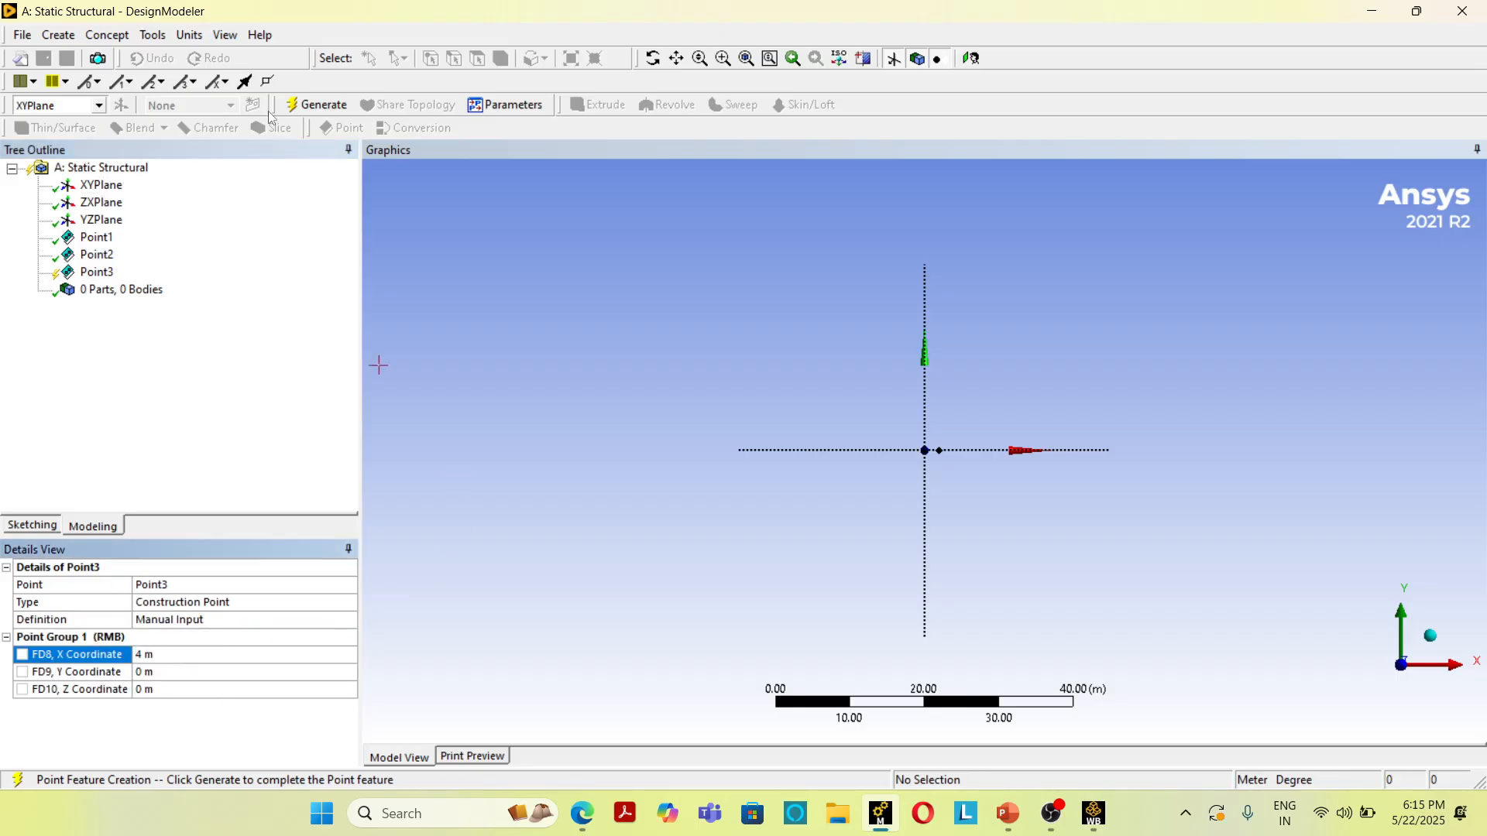
left_click(316, 104)
- Generate a line body from points, joining the three construction points along the X axis with two segments
scroll(1043, 463, "up", 5)
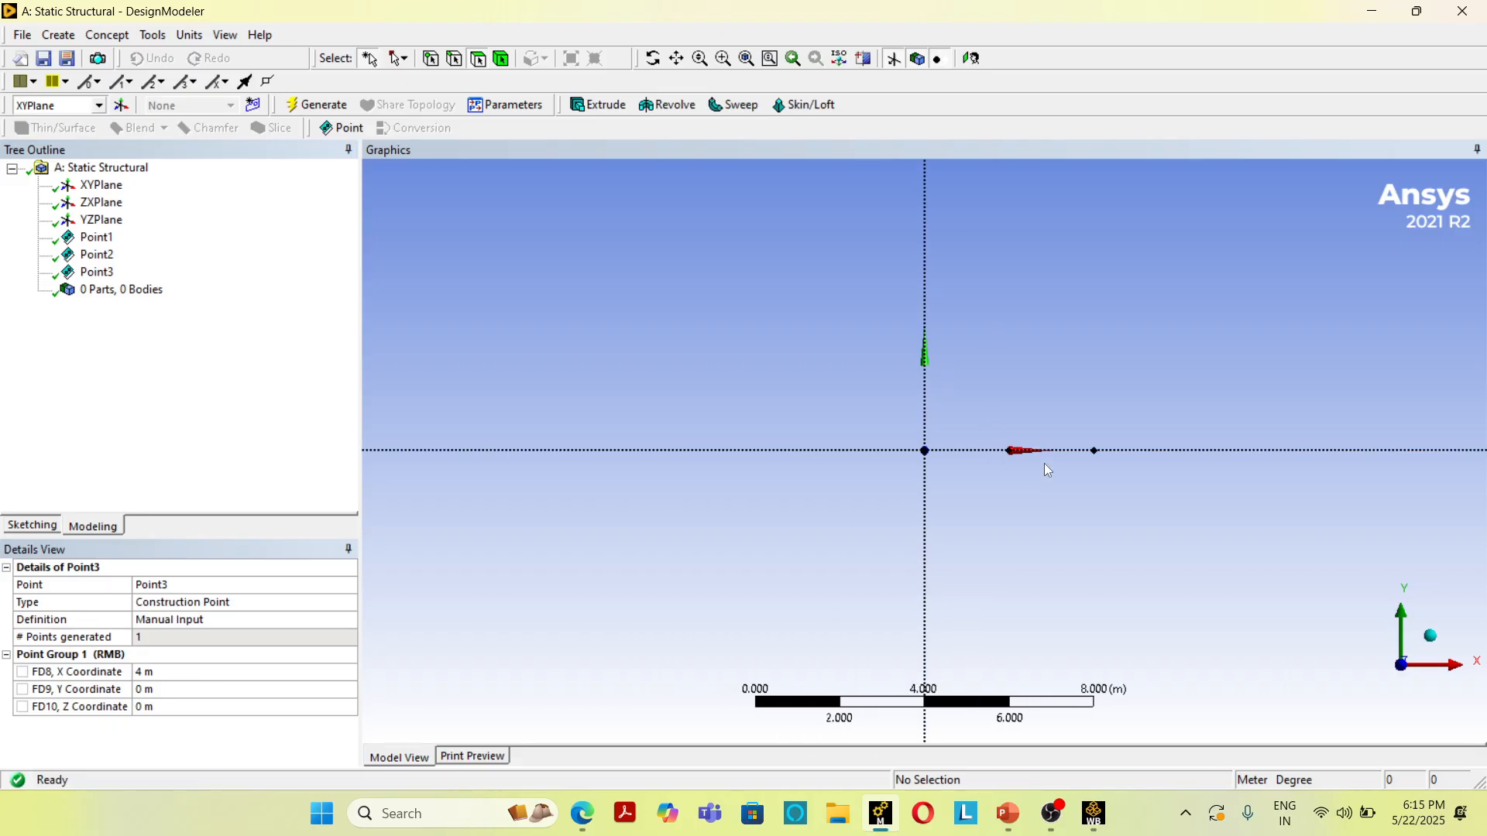
left_click(676, 58)
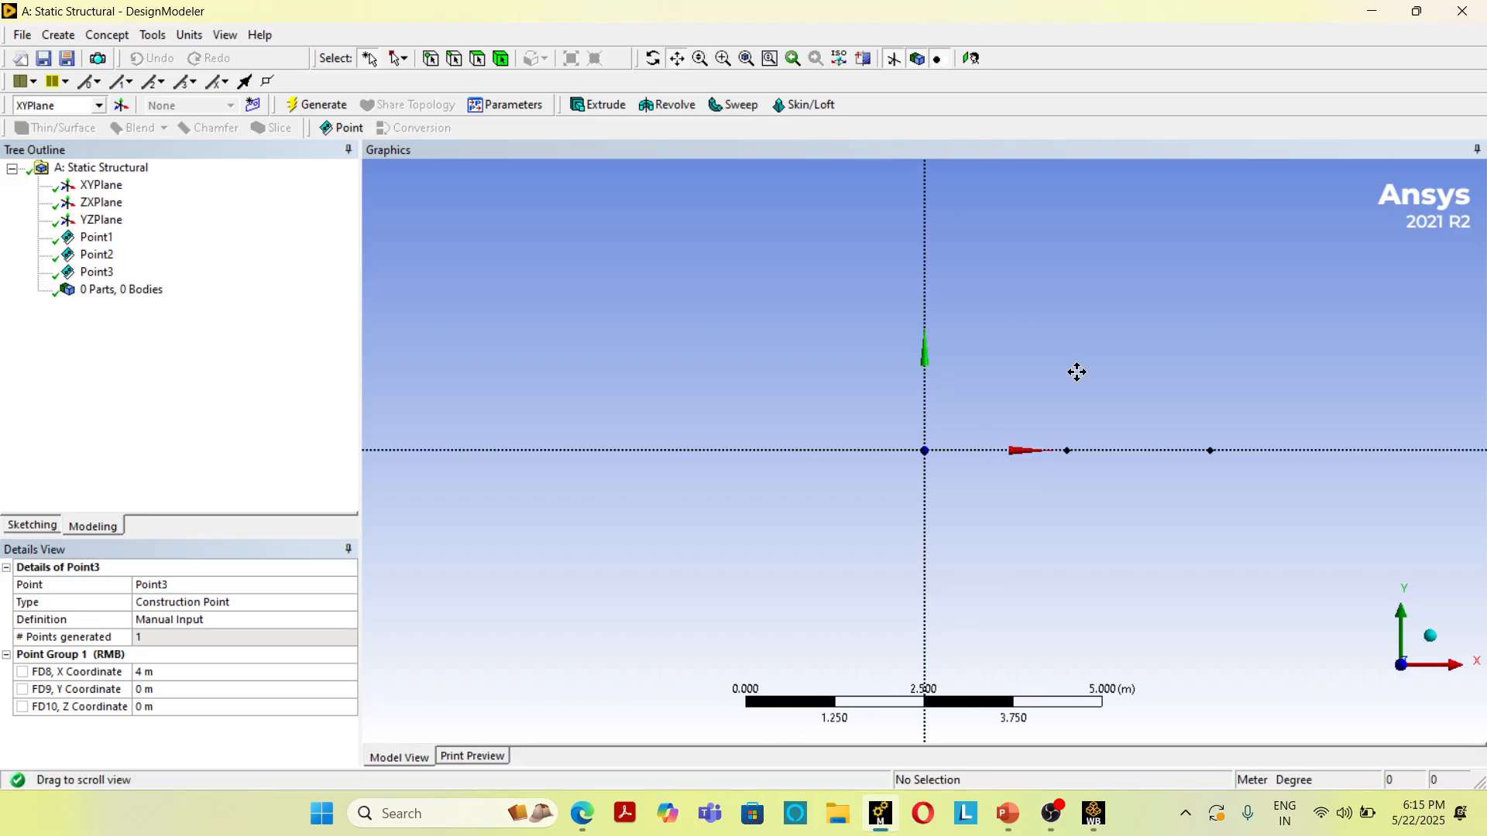
left_click_drag(1076, 372, 811, 459)
scroll(812, 459, "up", 1)
left_click_drag(853, 382, 873, 394)
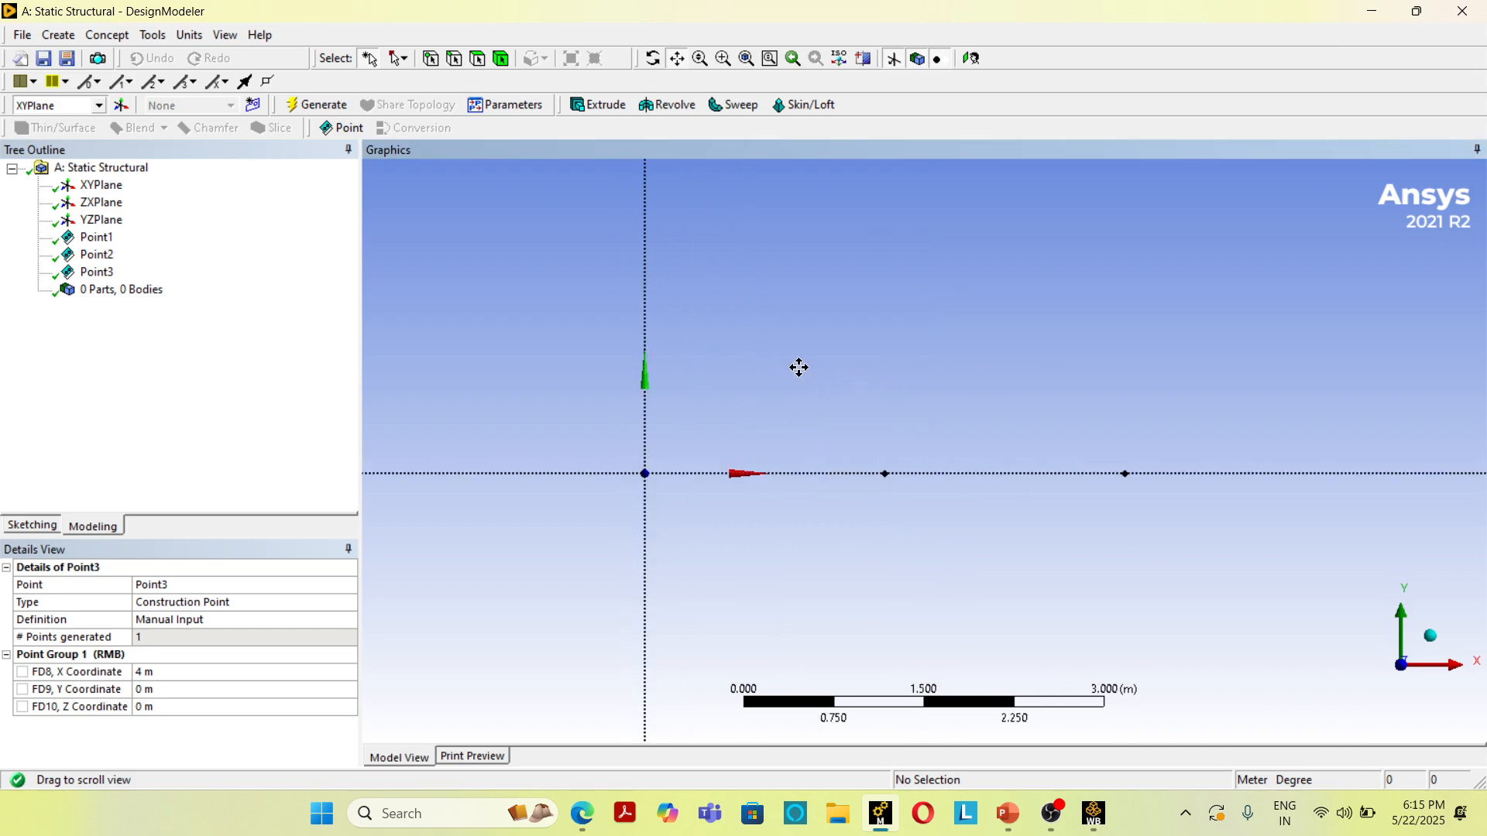
left_click(107, 35)
left_click(151, 58)
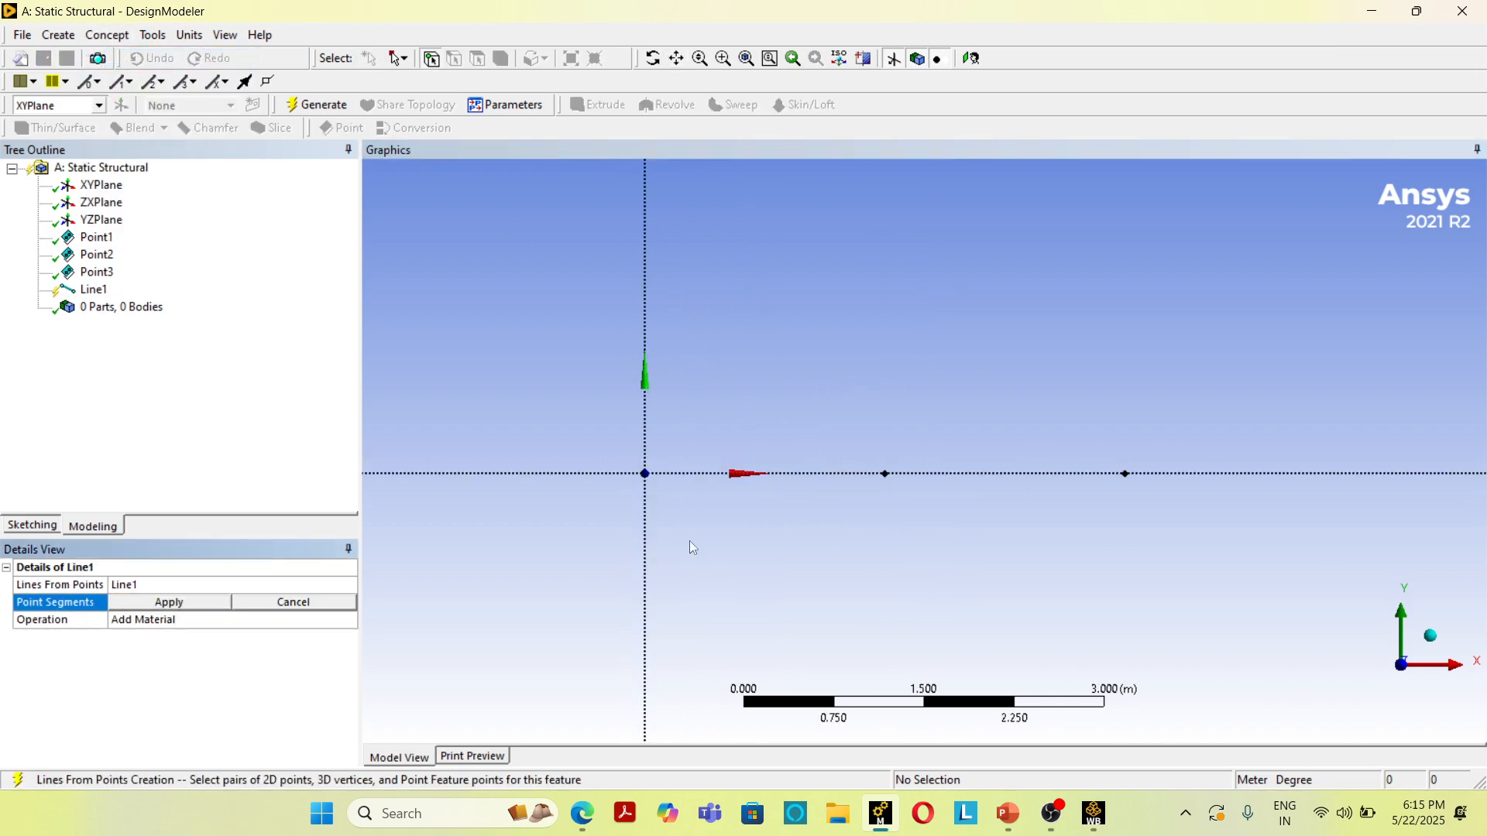
left_click(644, 474)
left_click(888, 477, "ctrl")
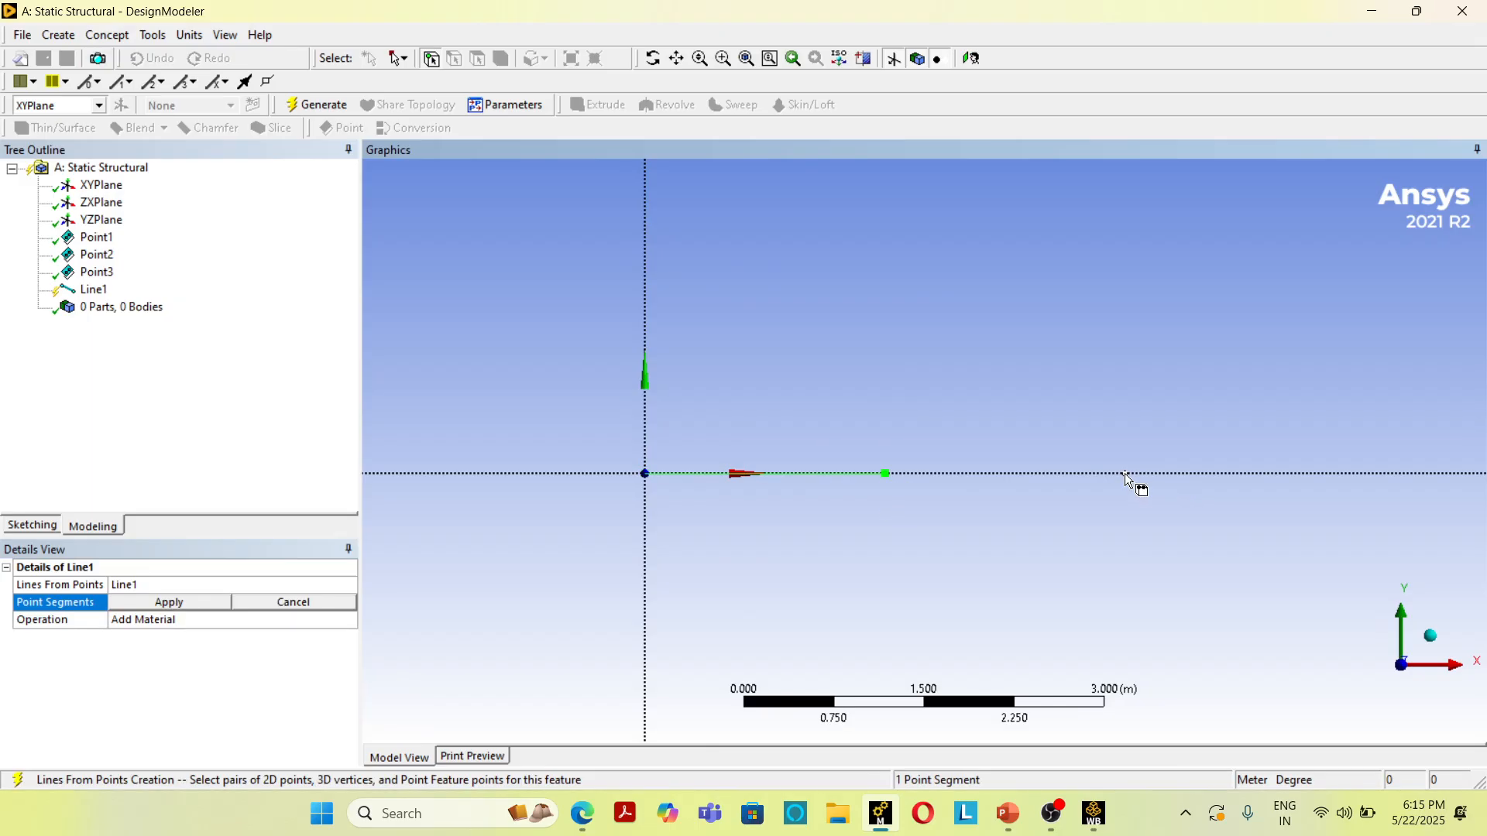
left_click(192, 608)
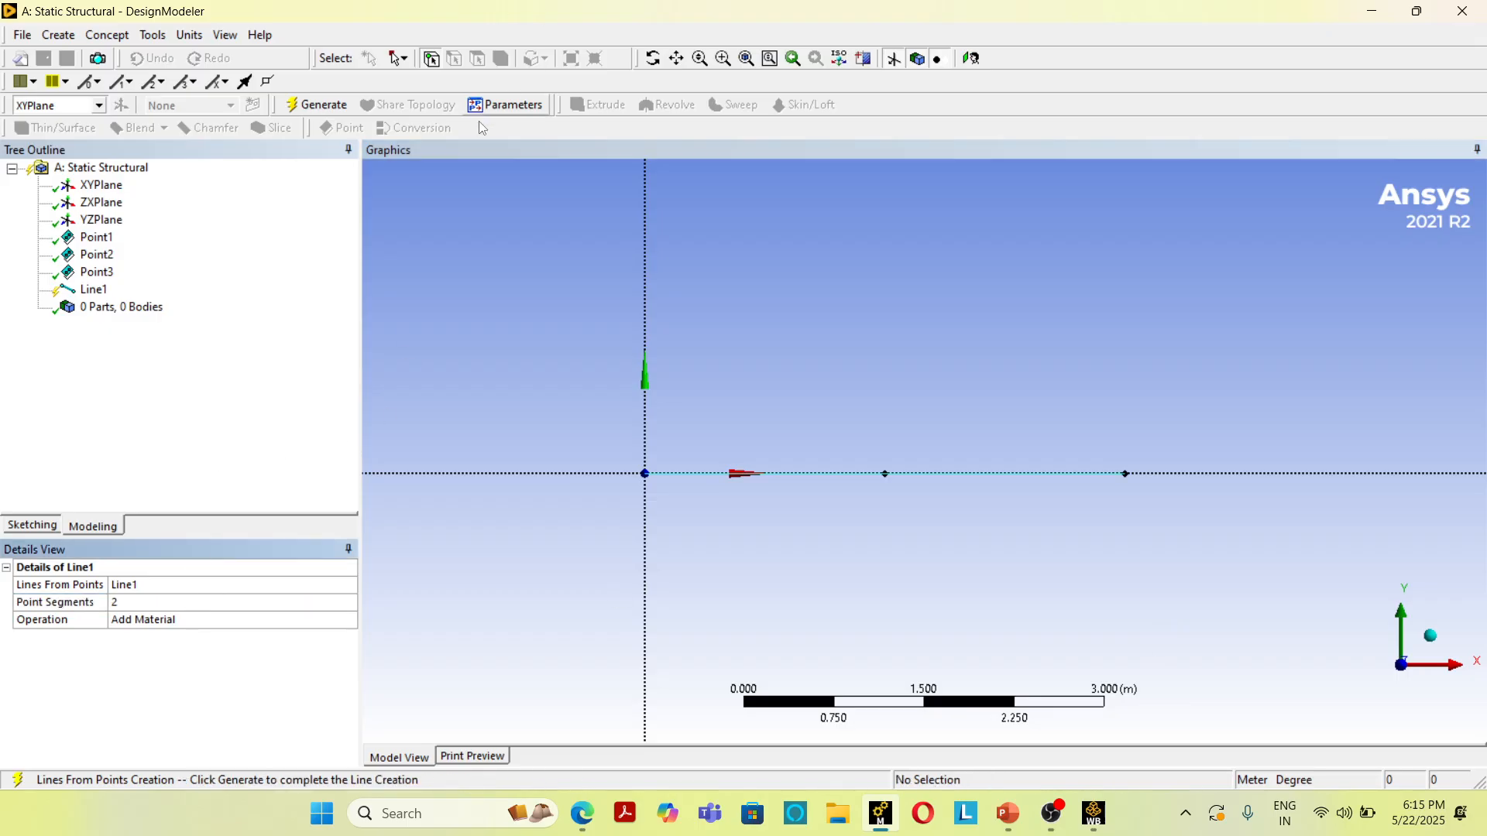
left_click(336, 111)
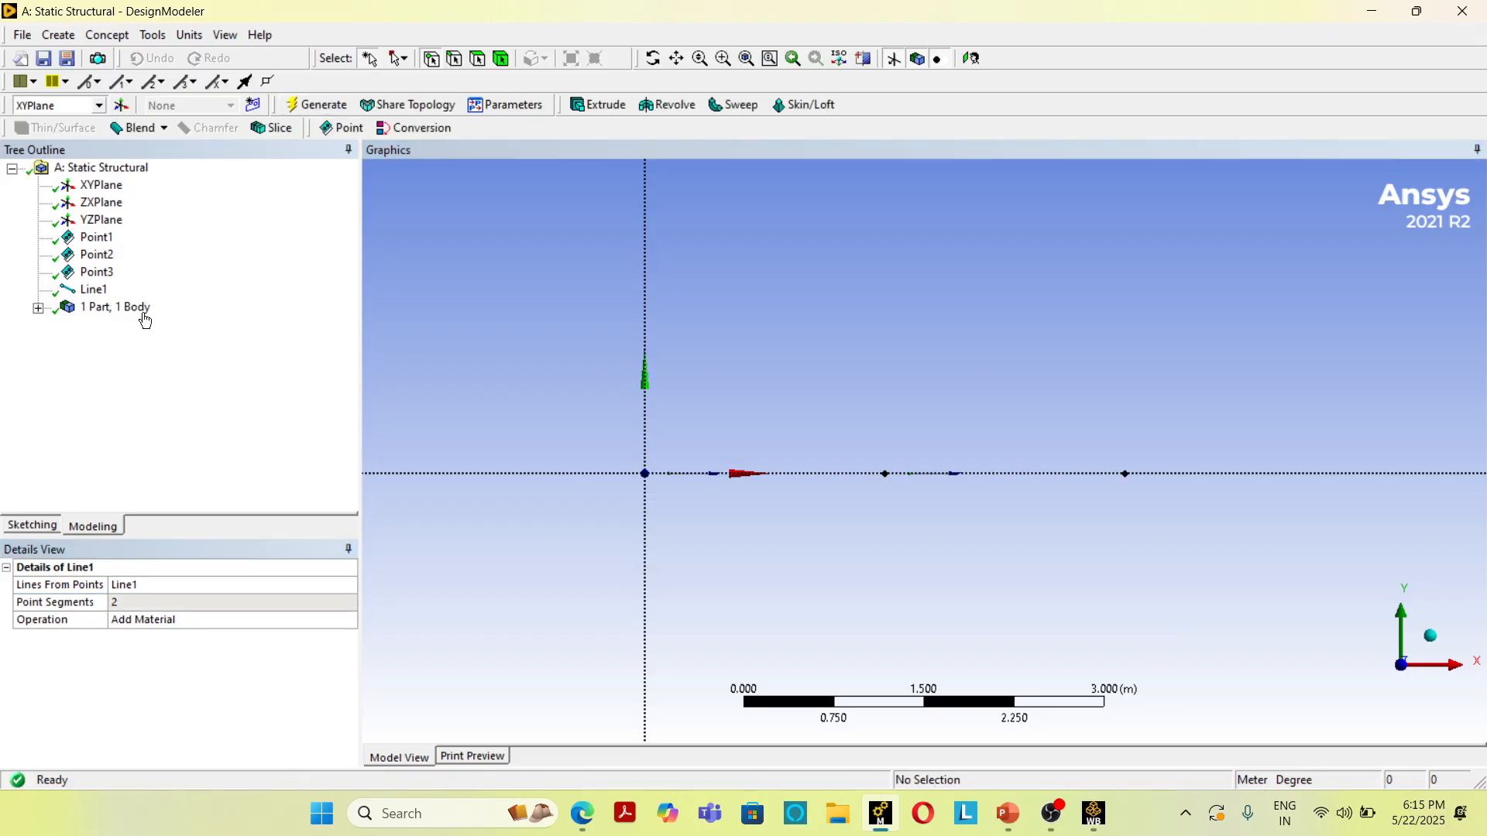
- Generate a rectangular cross section with B set to 0.3 m and H set to 0.2 m
left_click(109, 36)
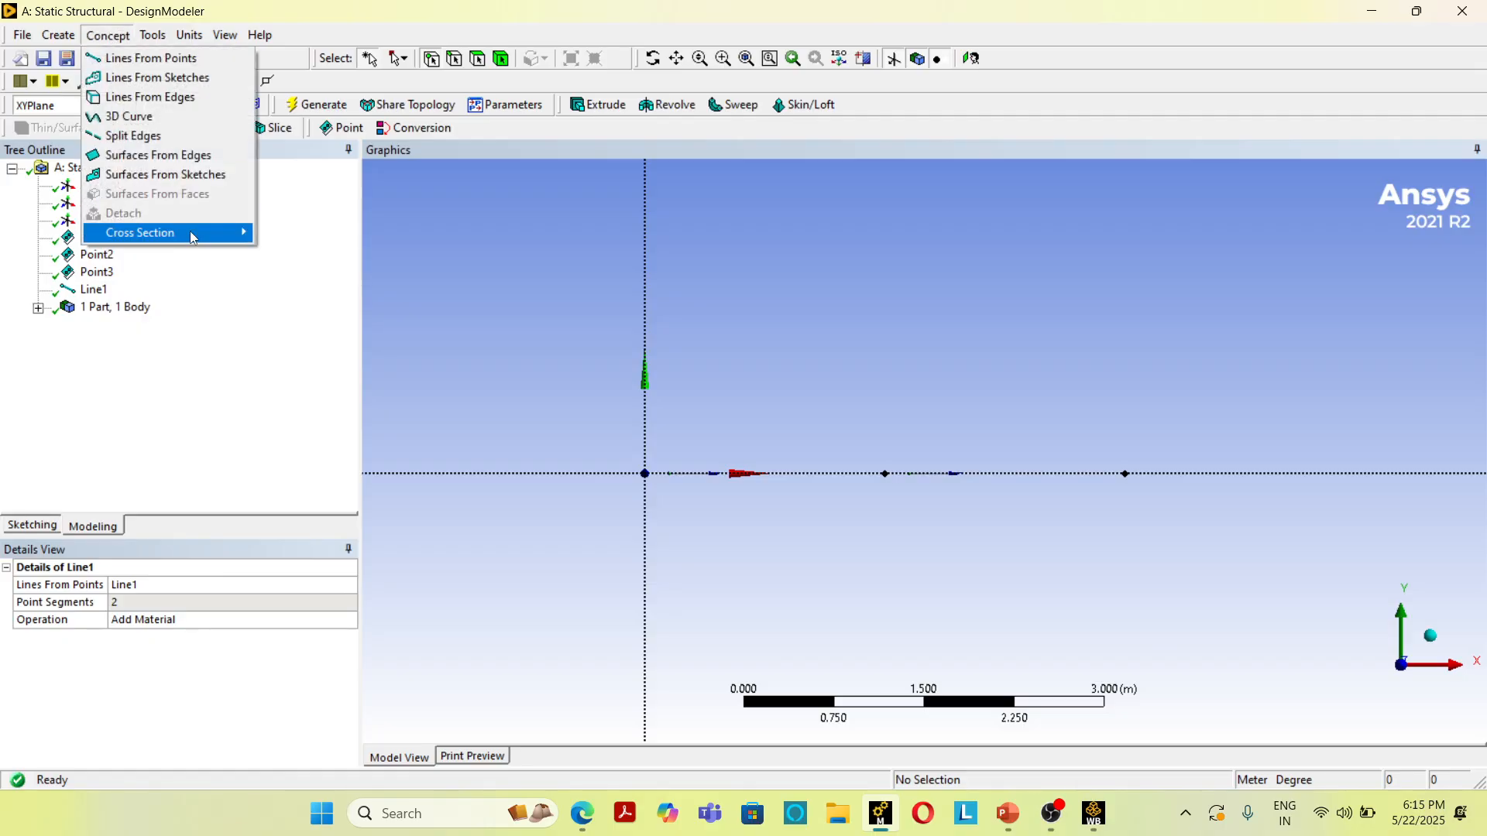
mouse_move(189, 230)
left_click(310, 230)
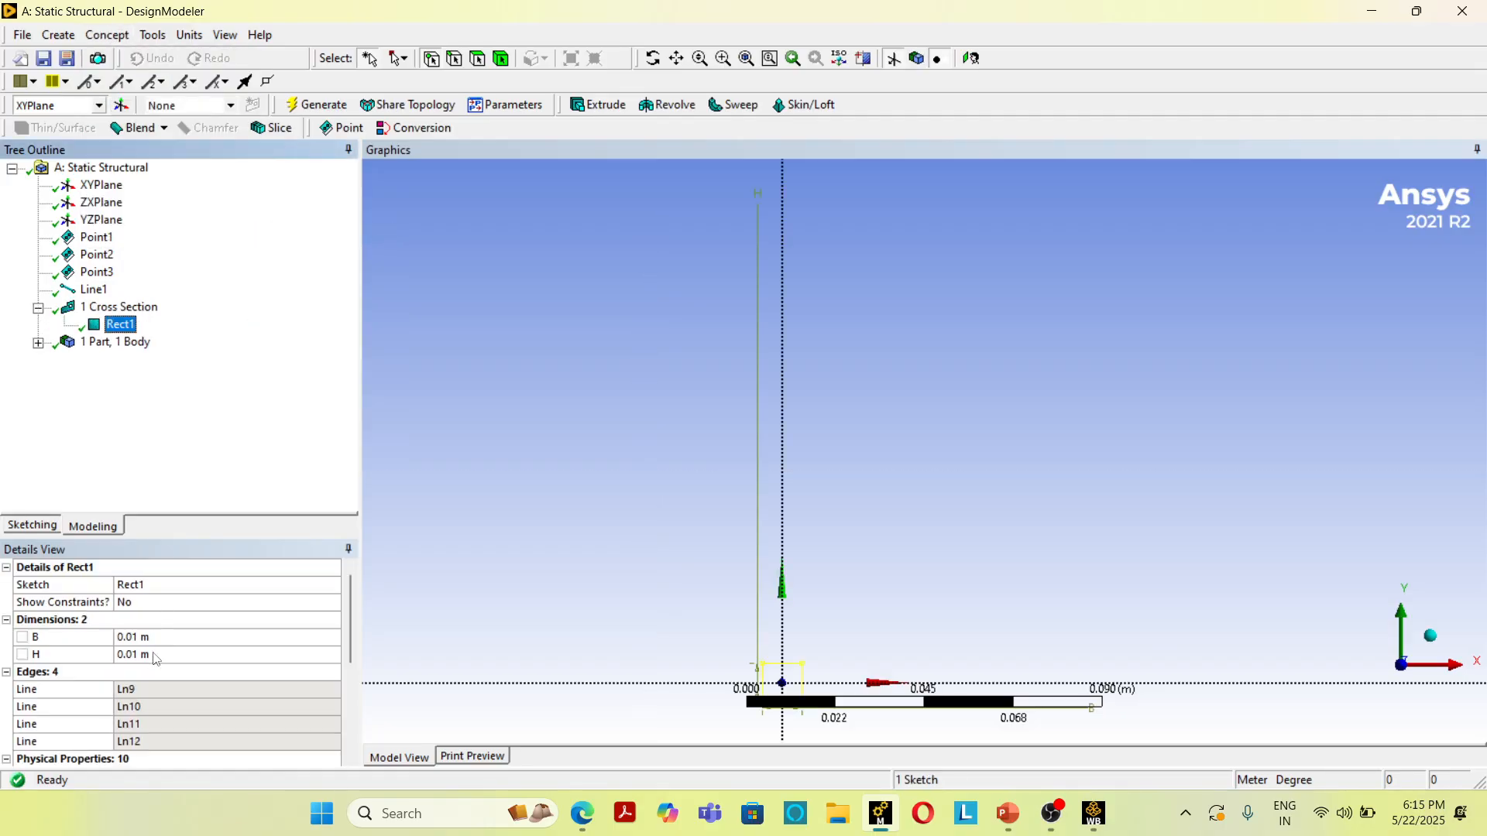
left_click(163, 635)
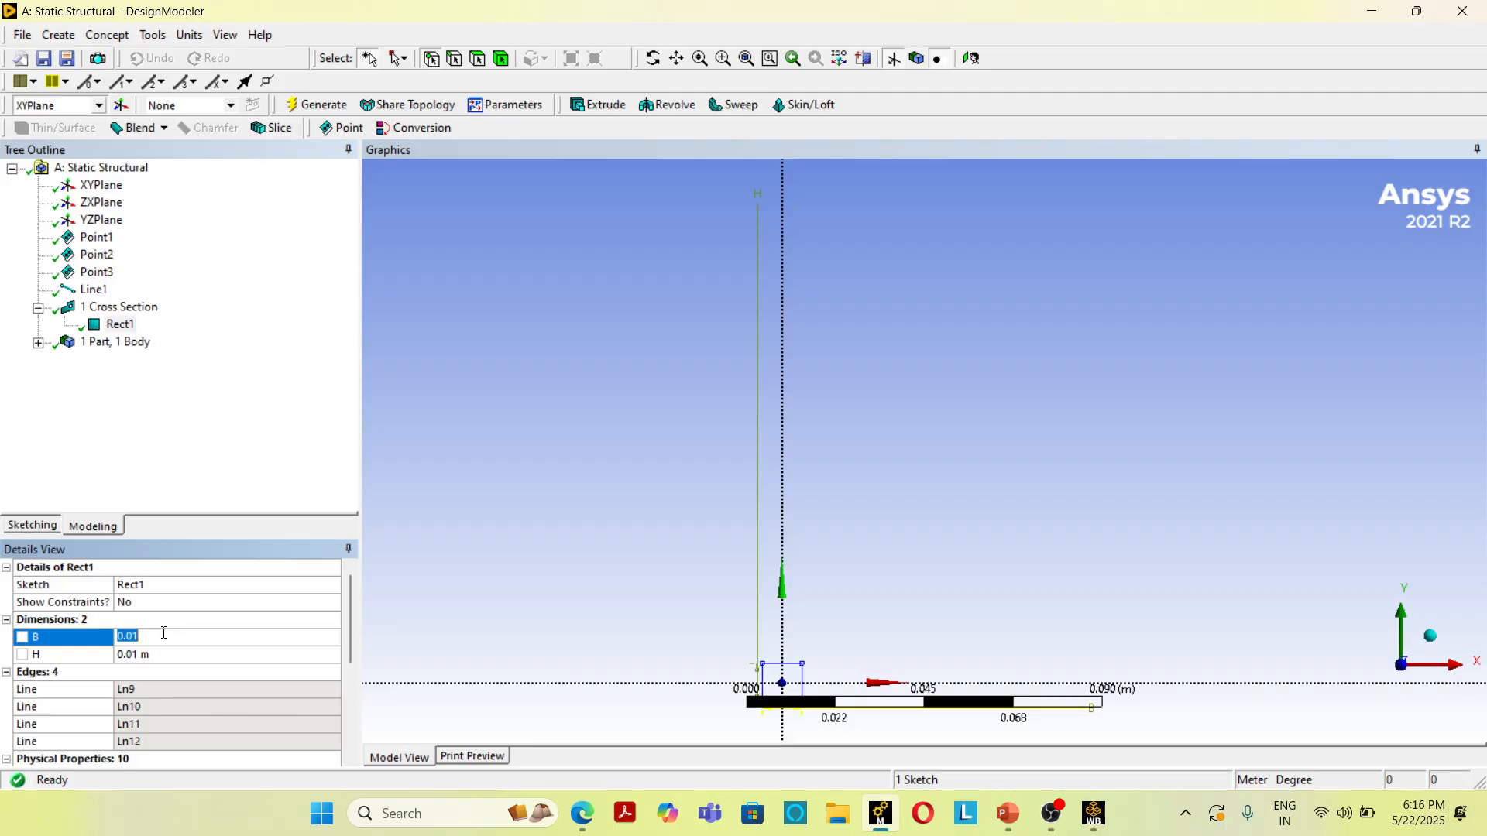
type("0.")
left_click(172, 652)
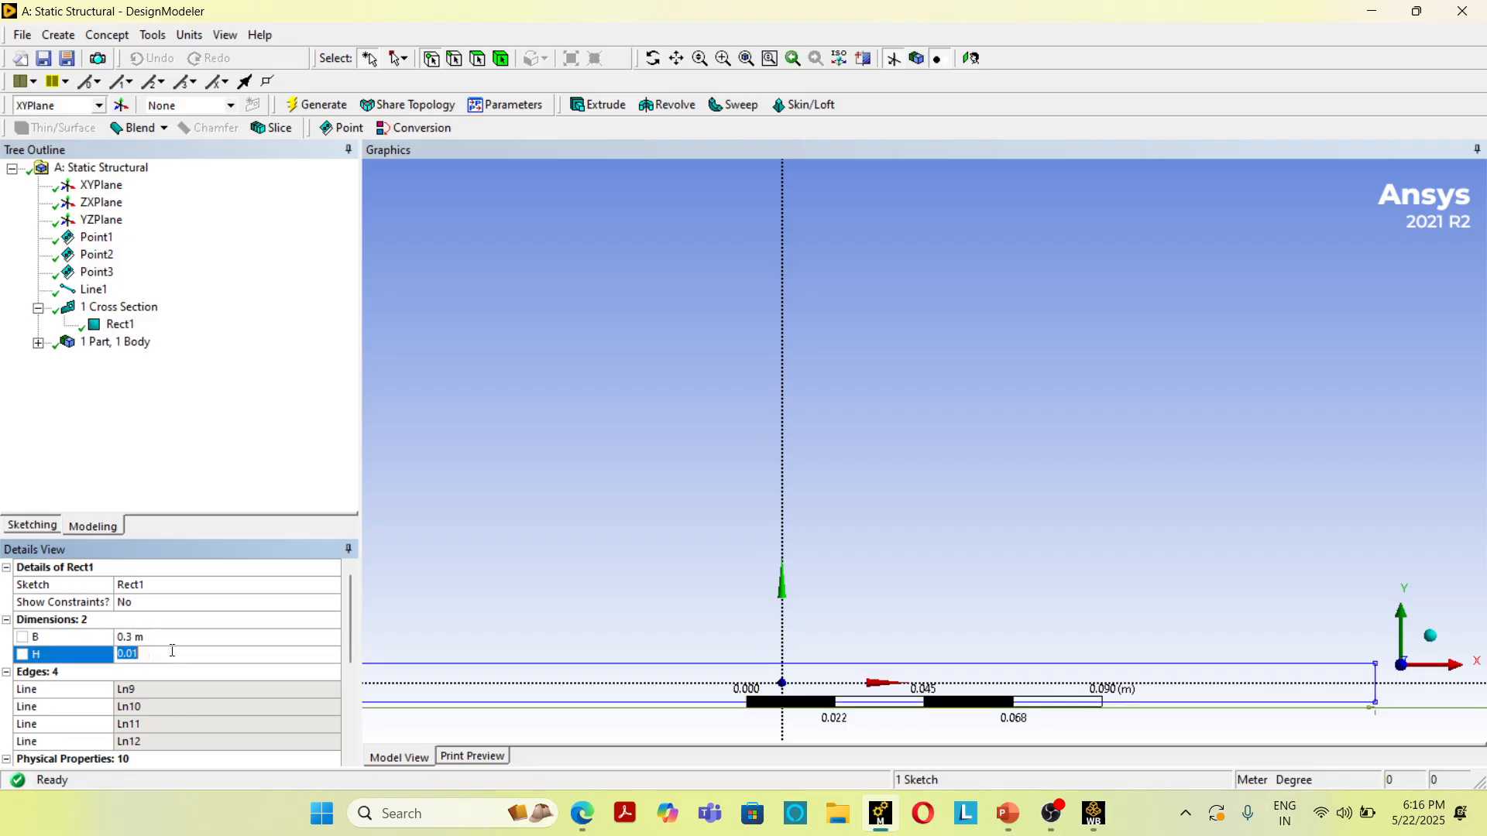
type("0.2")
left_click(638, 408)
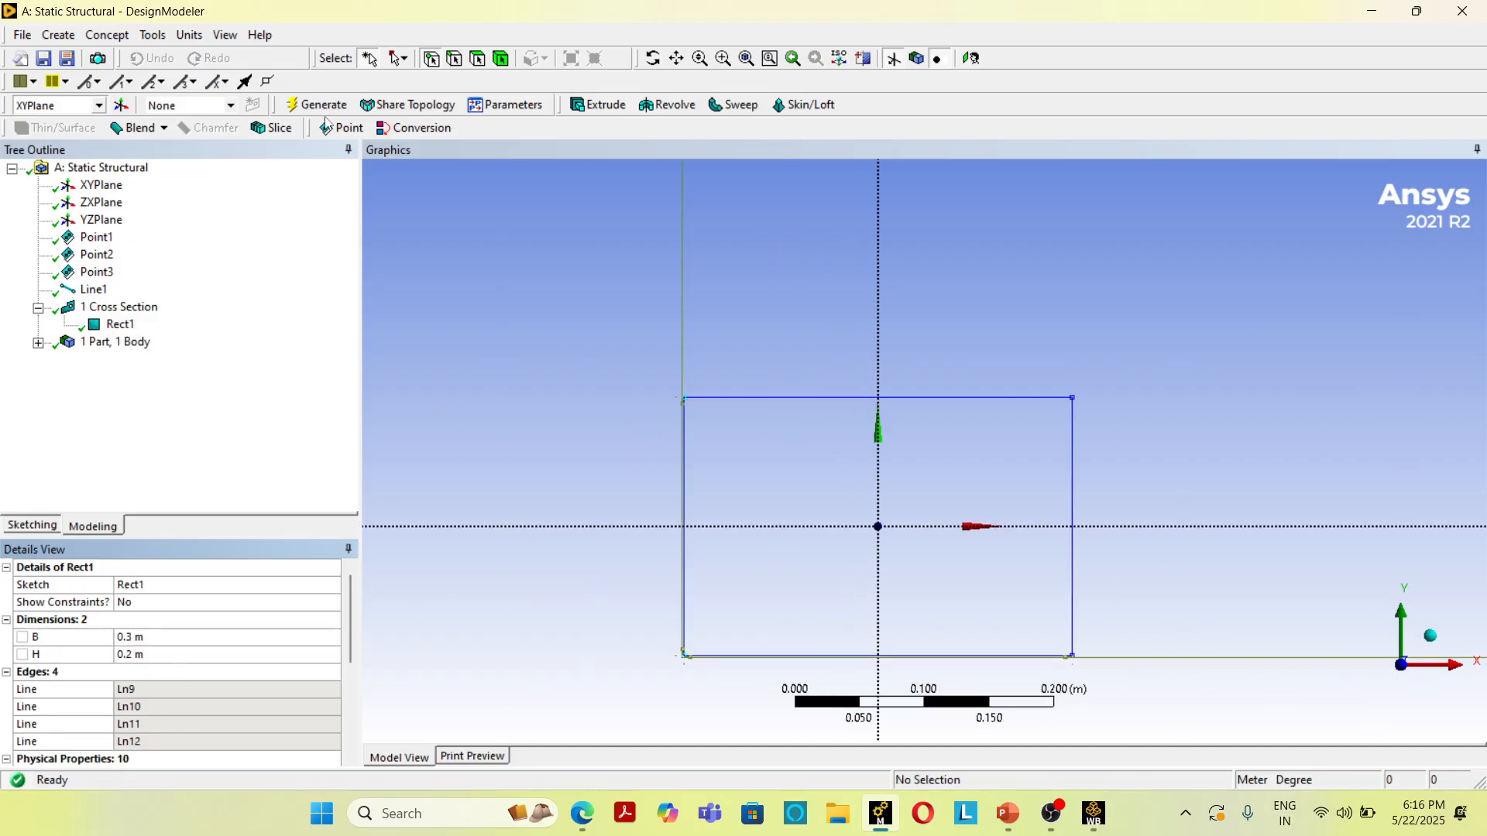
left_click(317, 105)
- Assign the Rect1 cross section to the line body and regenerate the geometry
left_click(38, 343)
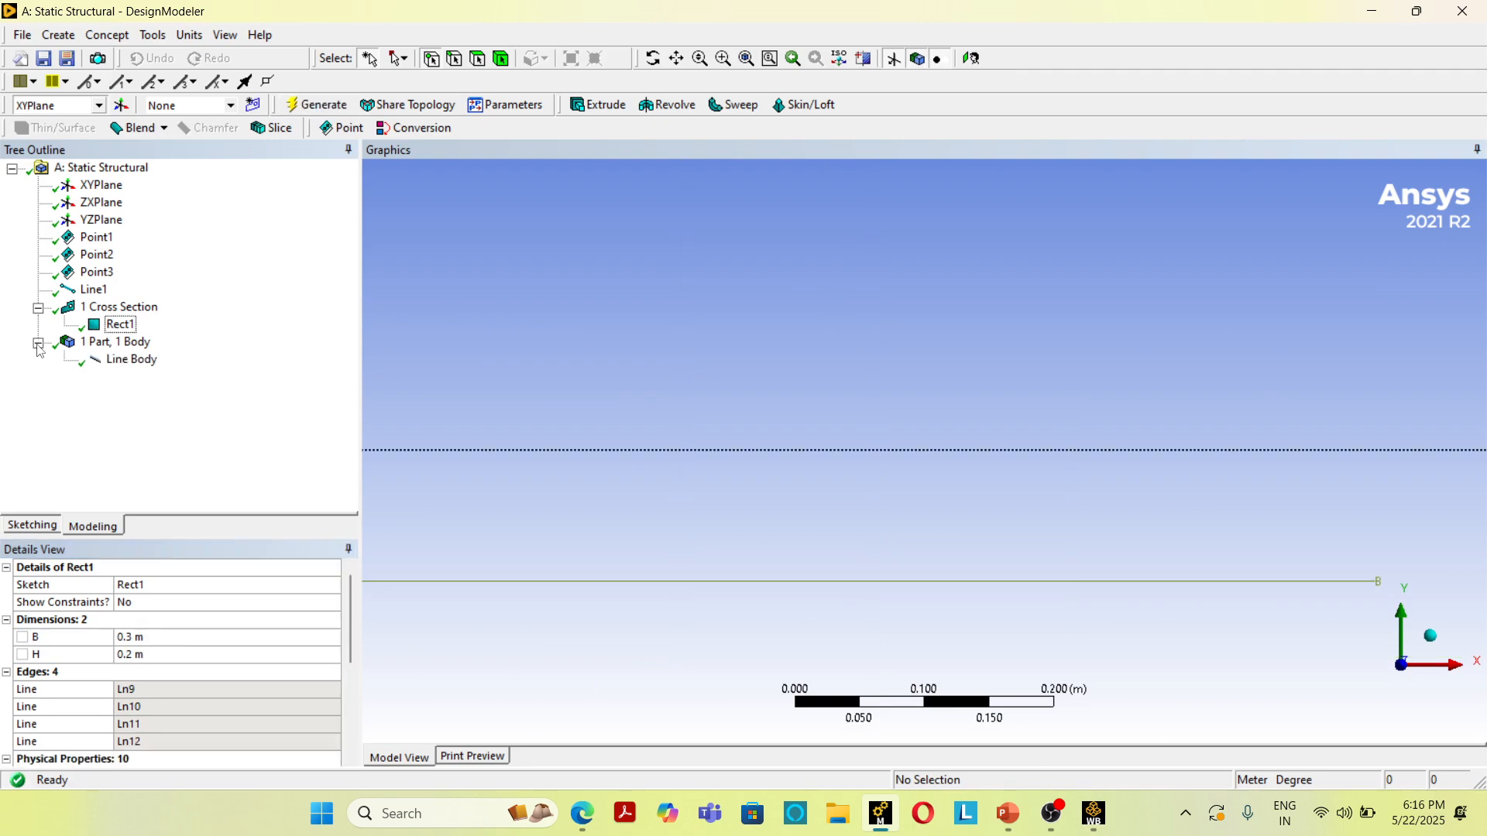
left_click(141, 367)
left_click(290, 655)
left_click(348, 655)
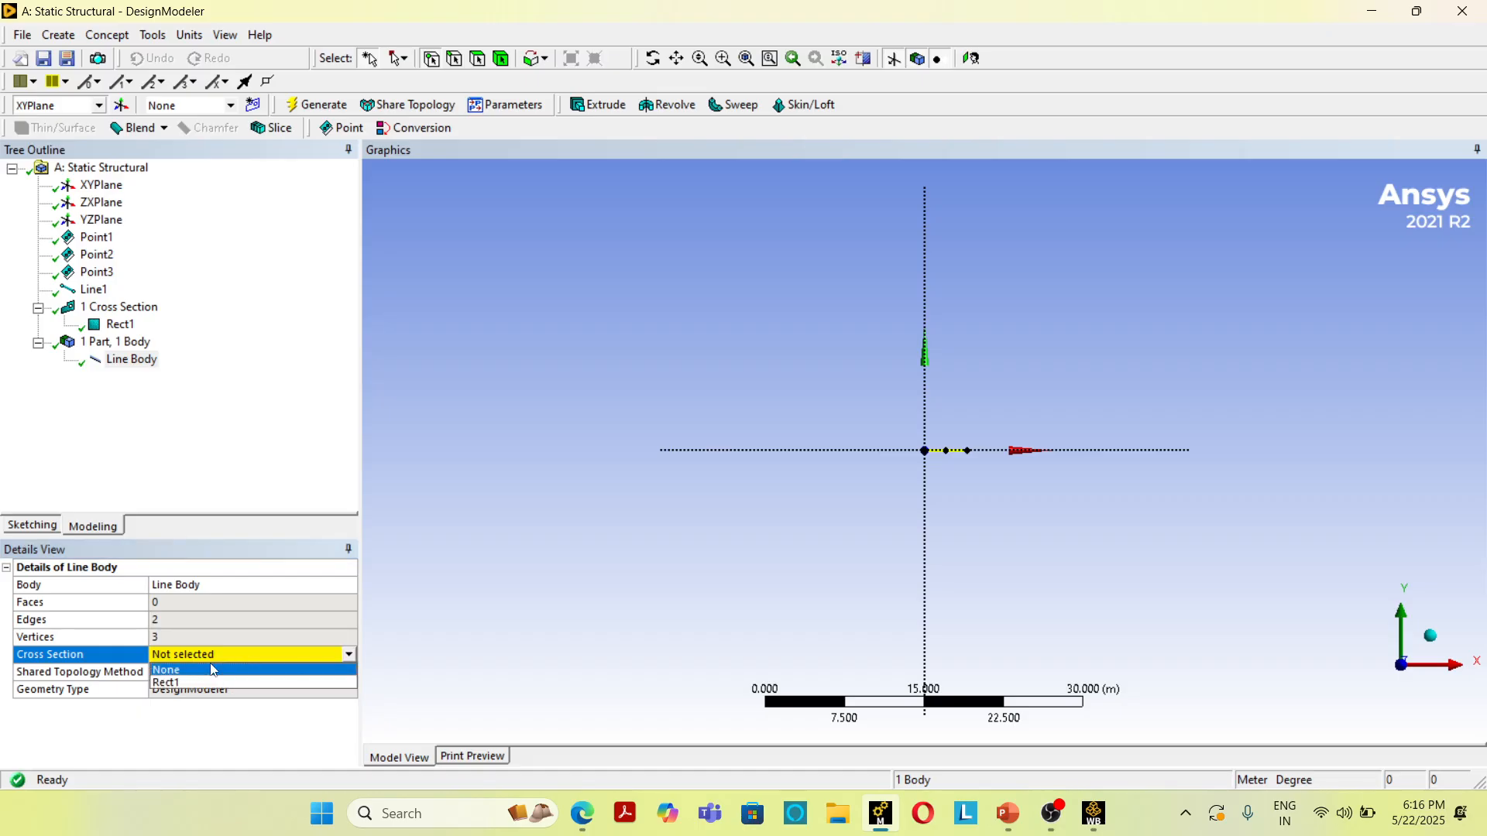
left_click(166, 682)
left_click(306, 105)
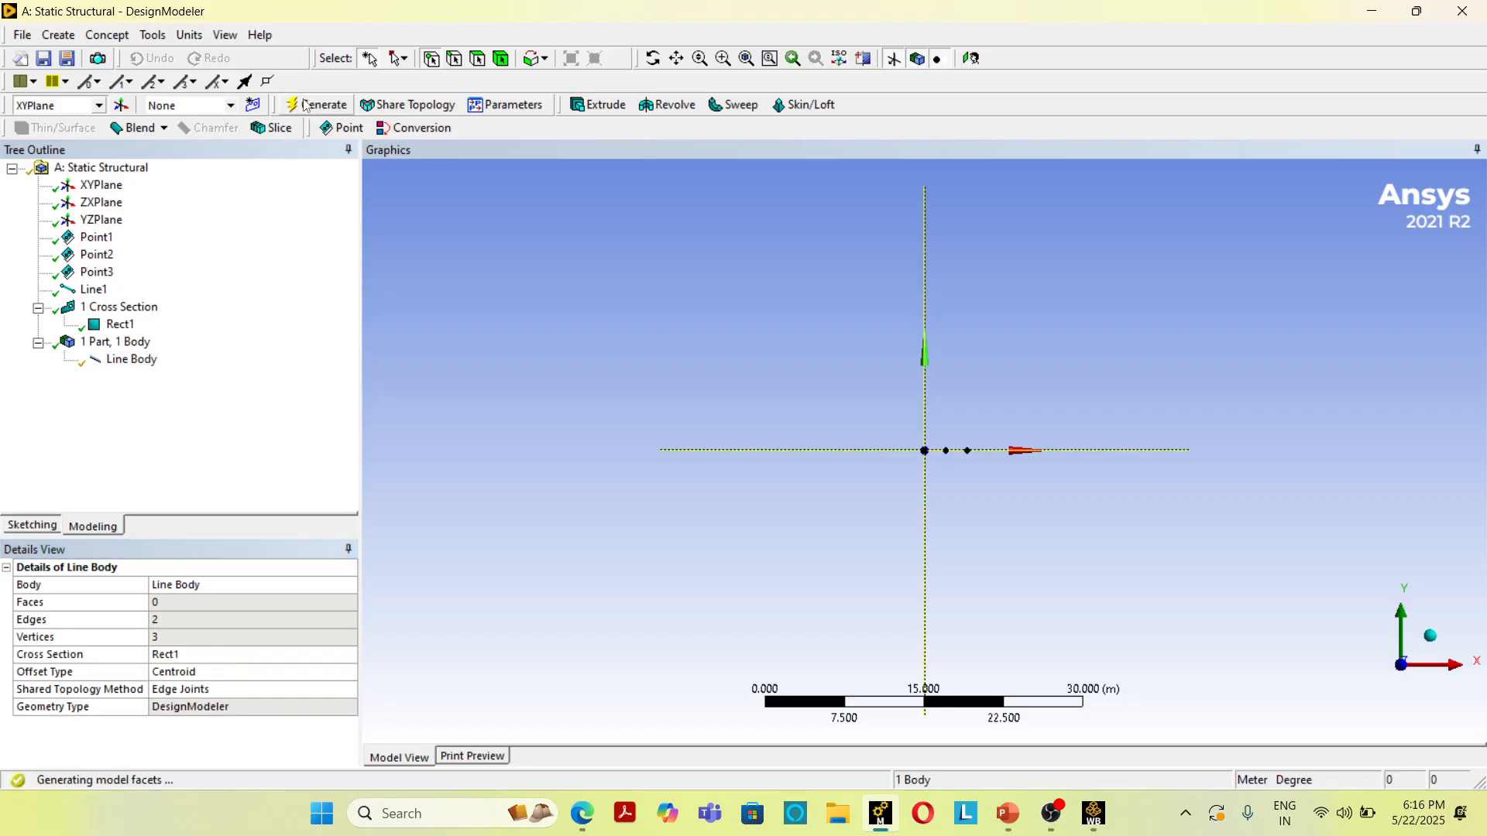
- Display the line body with its cross section as a solid and examine the beam in 3D
left_click(224, 35)
left_click(302, 241)
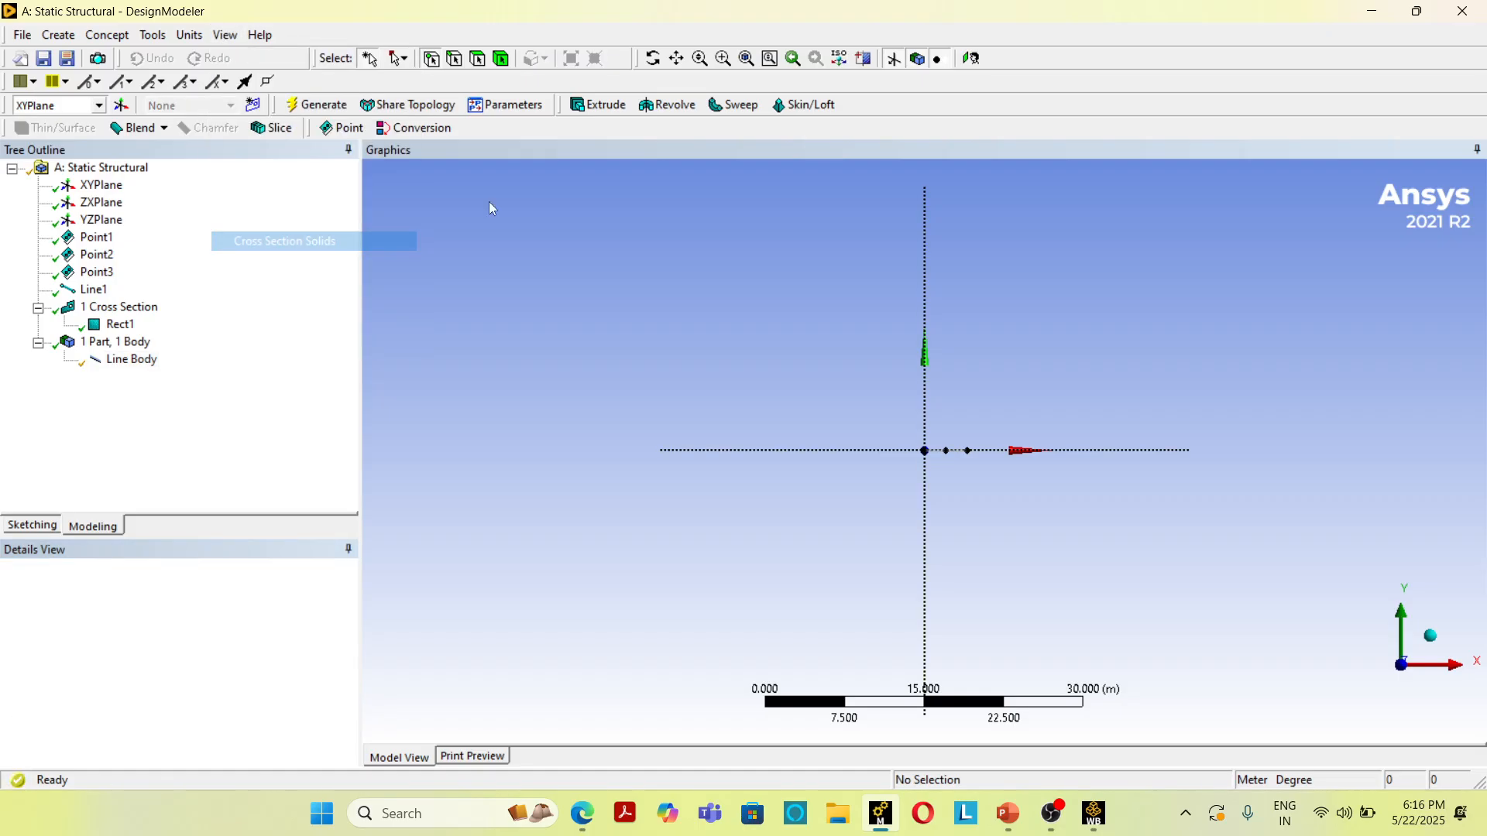
middle_click_drag(1030, 361, 953, 398)
scroll(975, 443, "up", 3)
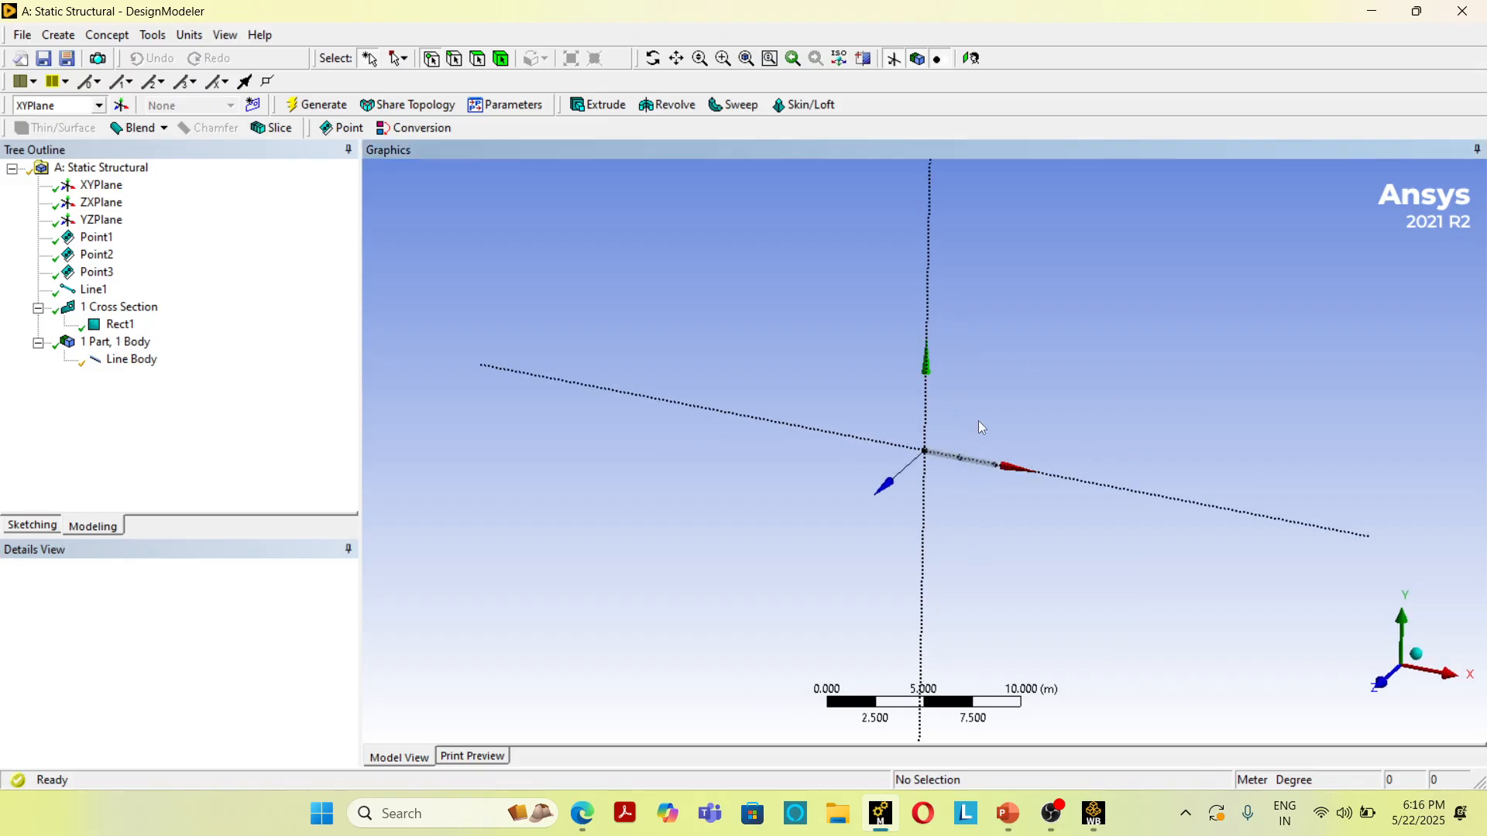
scroll(929, 438, "up", 5)
middle_click_drag(1071, 365, 1067, 335)
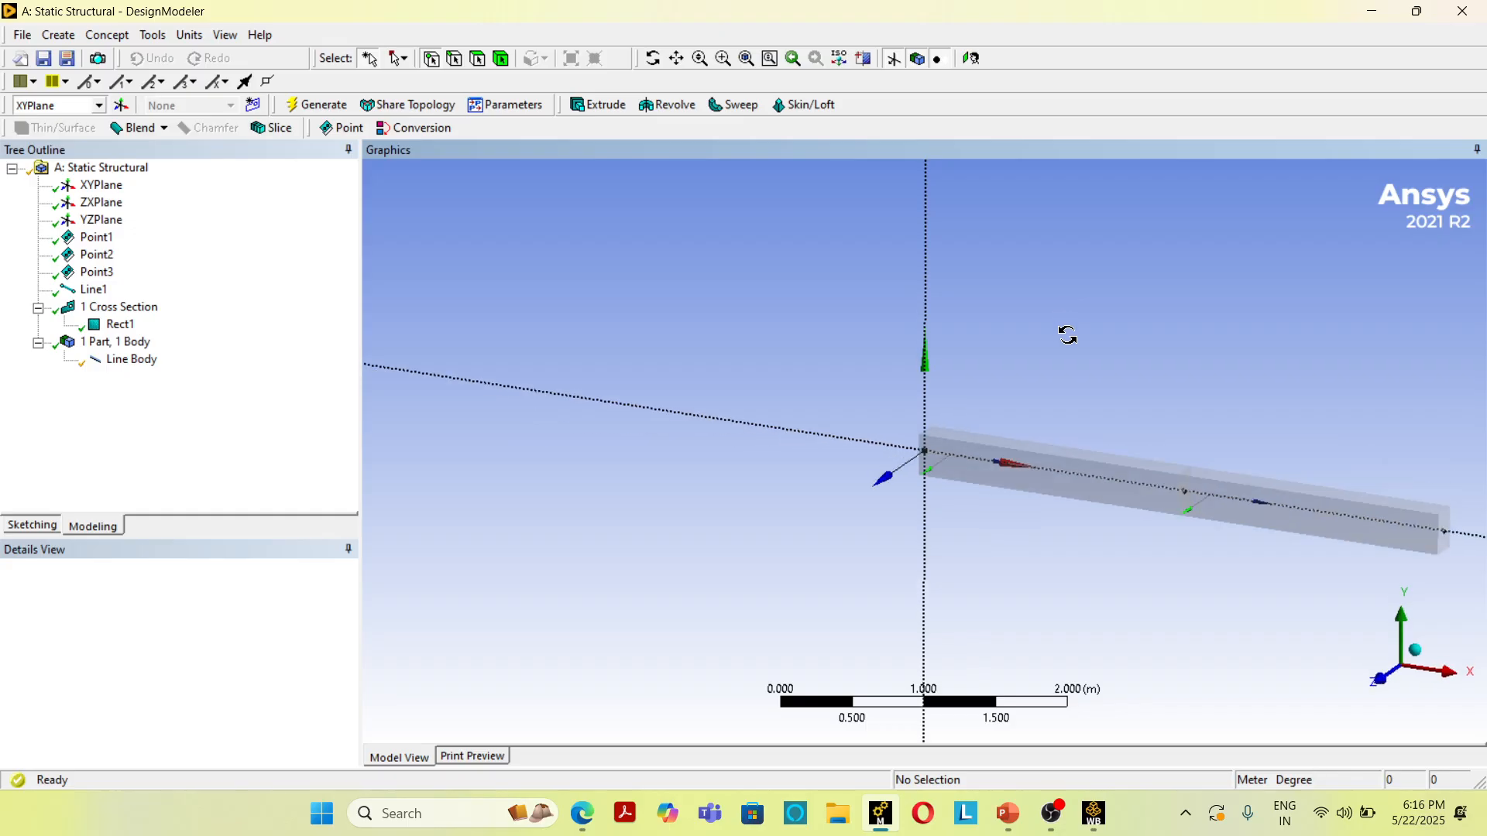
left_click(676, 58)
left_click_drag(1118, 388, 811, 400)
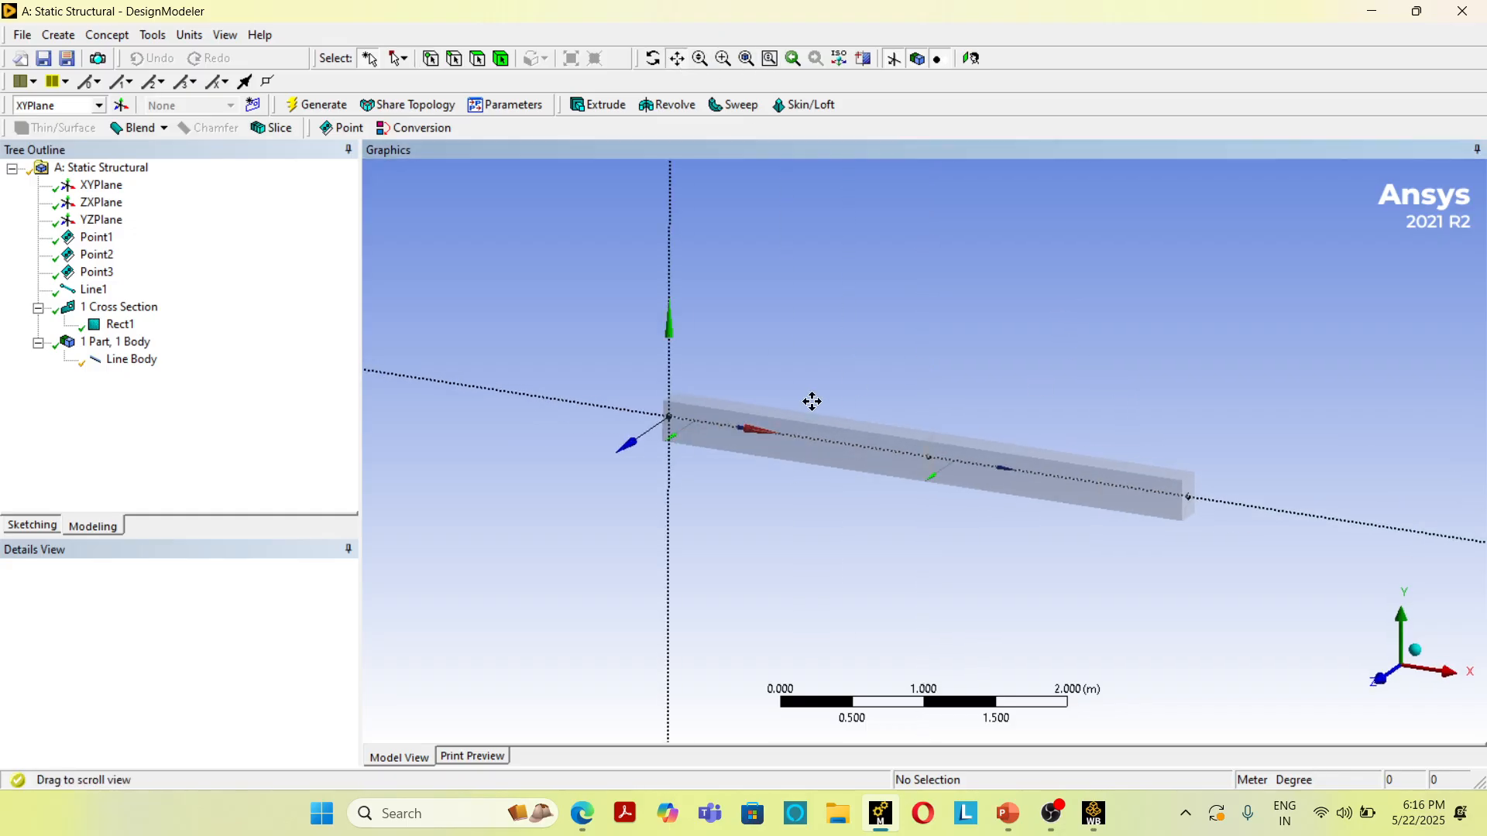
scroll(812, 400, "up", 2)
- Switch to Workbench, open the static structural system's Model in Mechanical, and examine the STEEL material's properties
left_click(1371, 10)
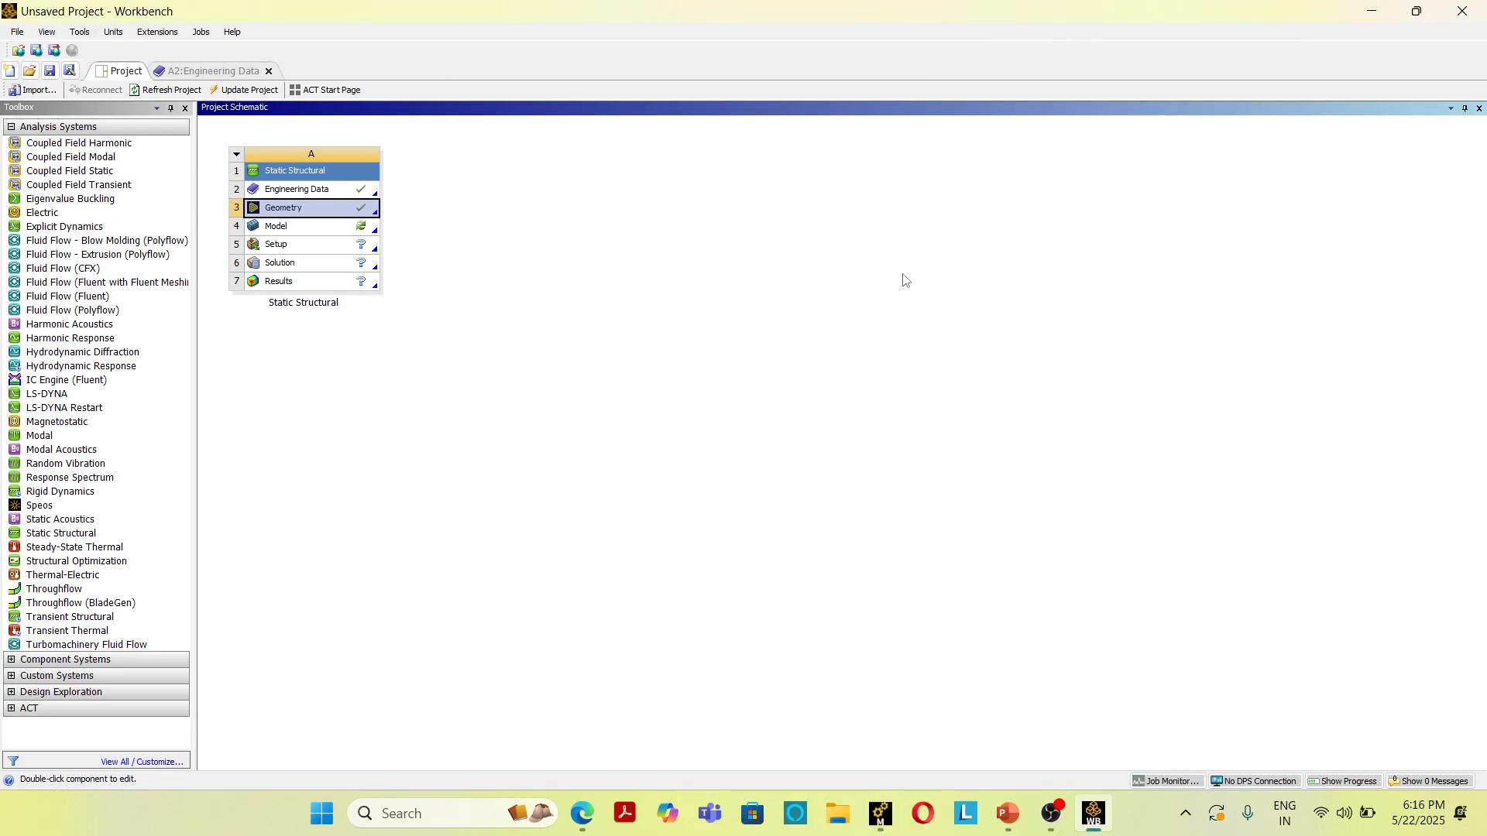
double_click(306, 227)
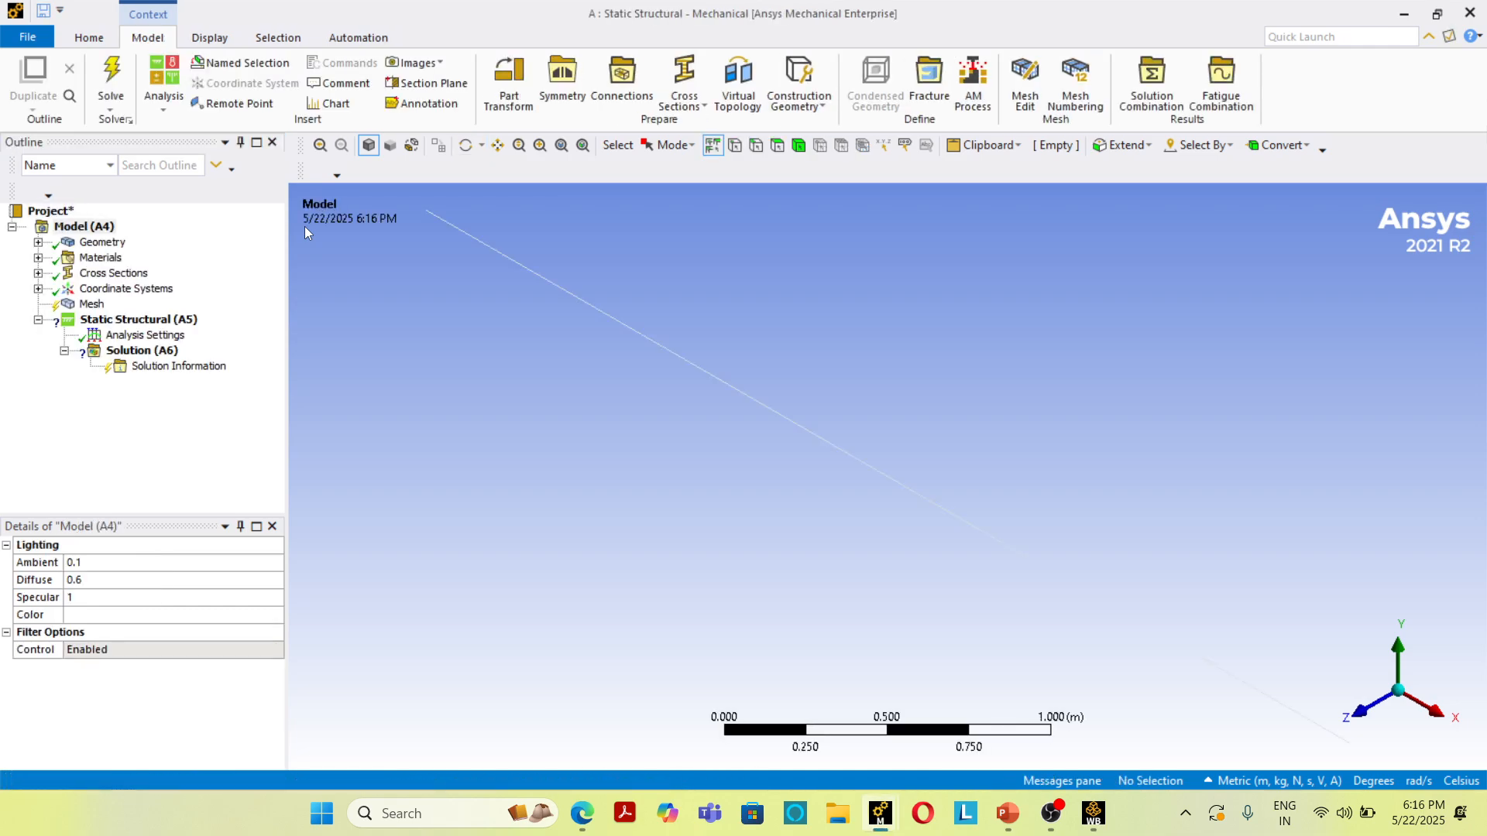
left_click(38, 258)
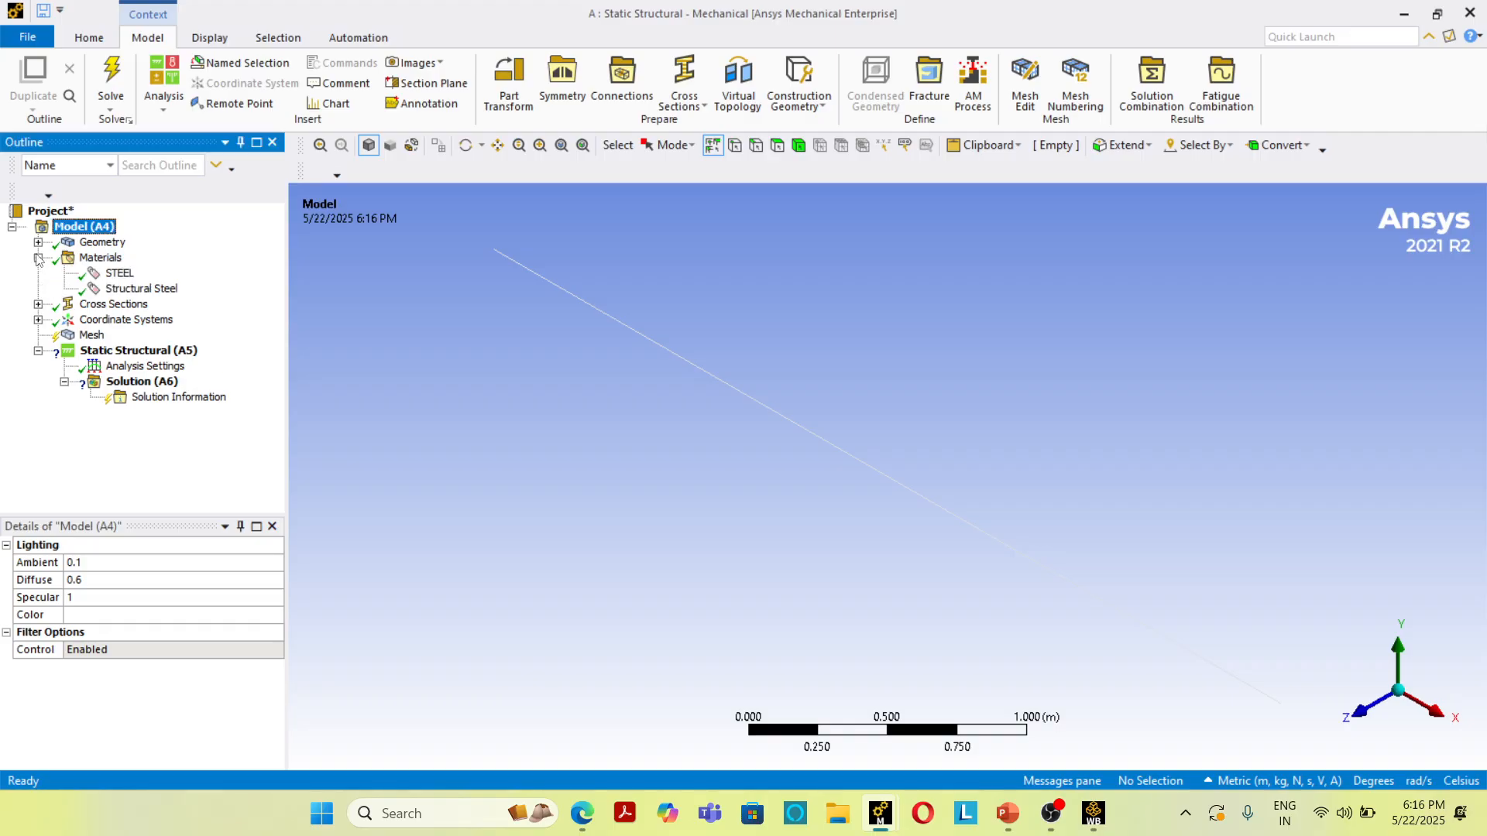
left_click(119, 274)
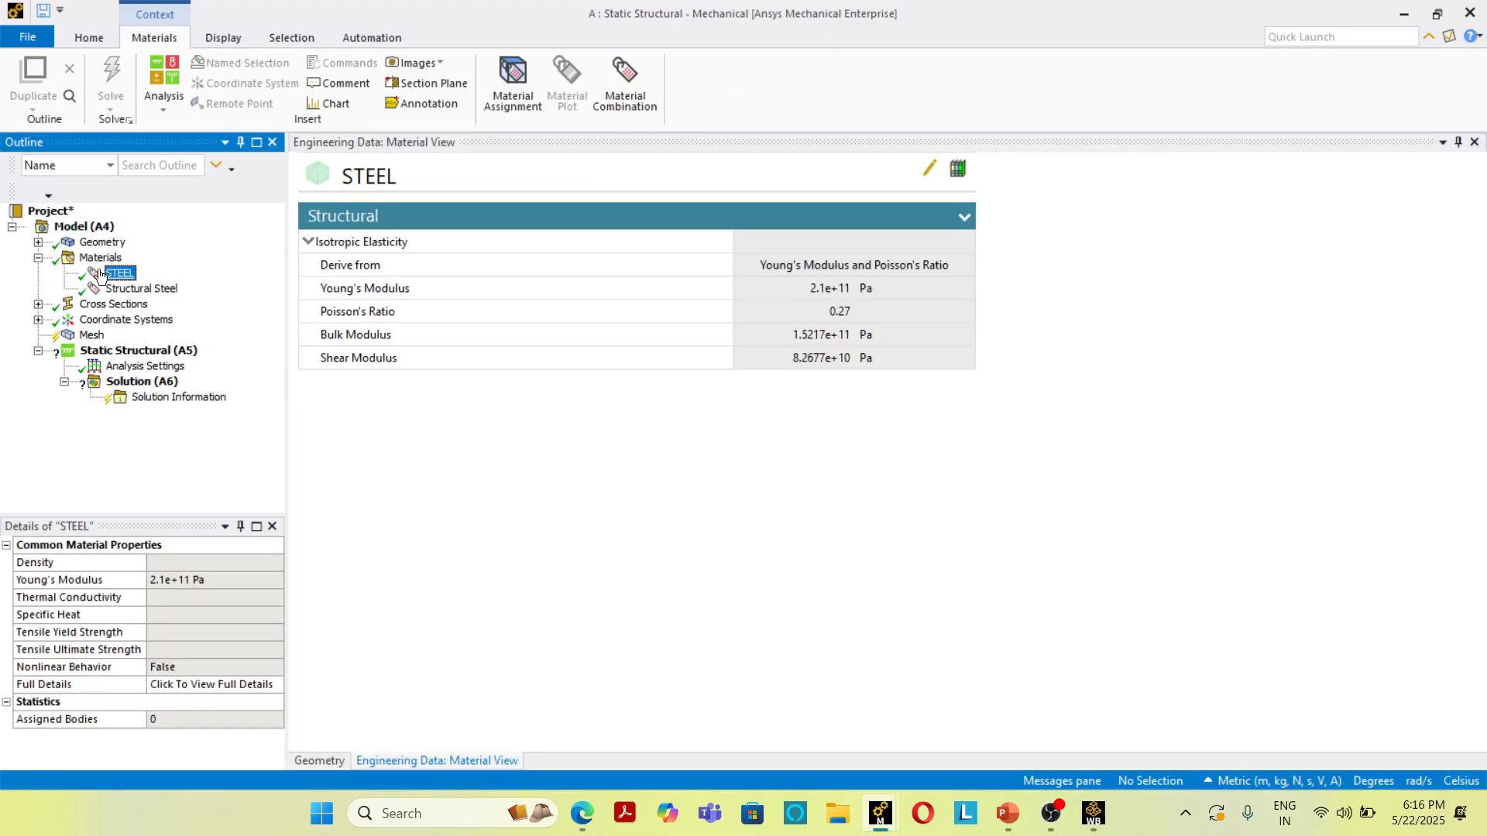
- Assign the STEEL material to the line body under Geometry
left_click(96, 243)
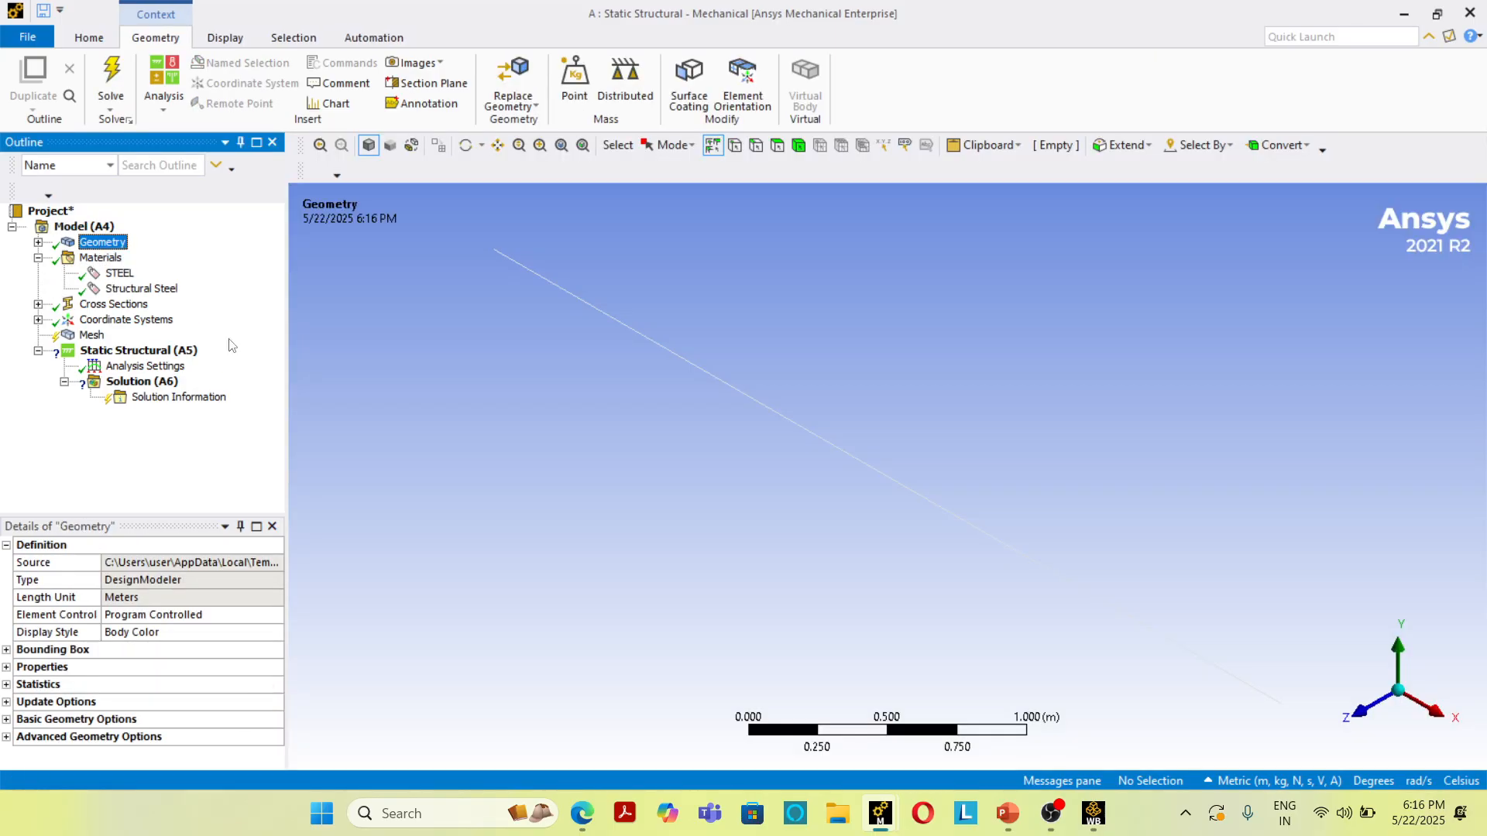
left_click(38, 243)
left_click(124, 257)
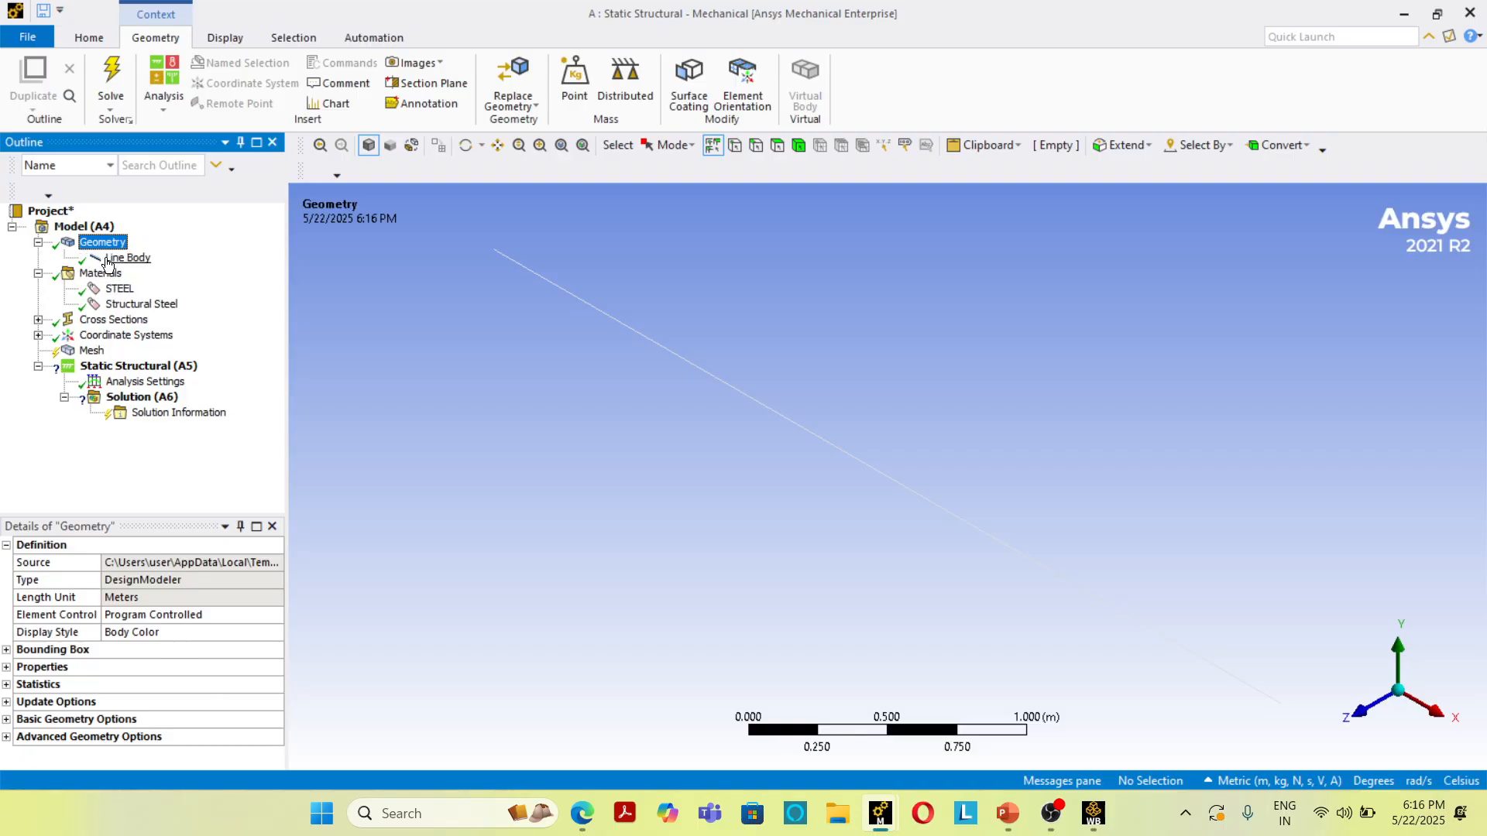
left_click(211, 753)
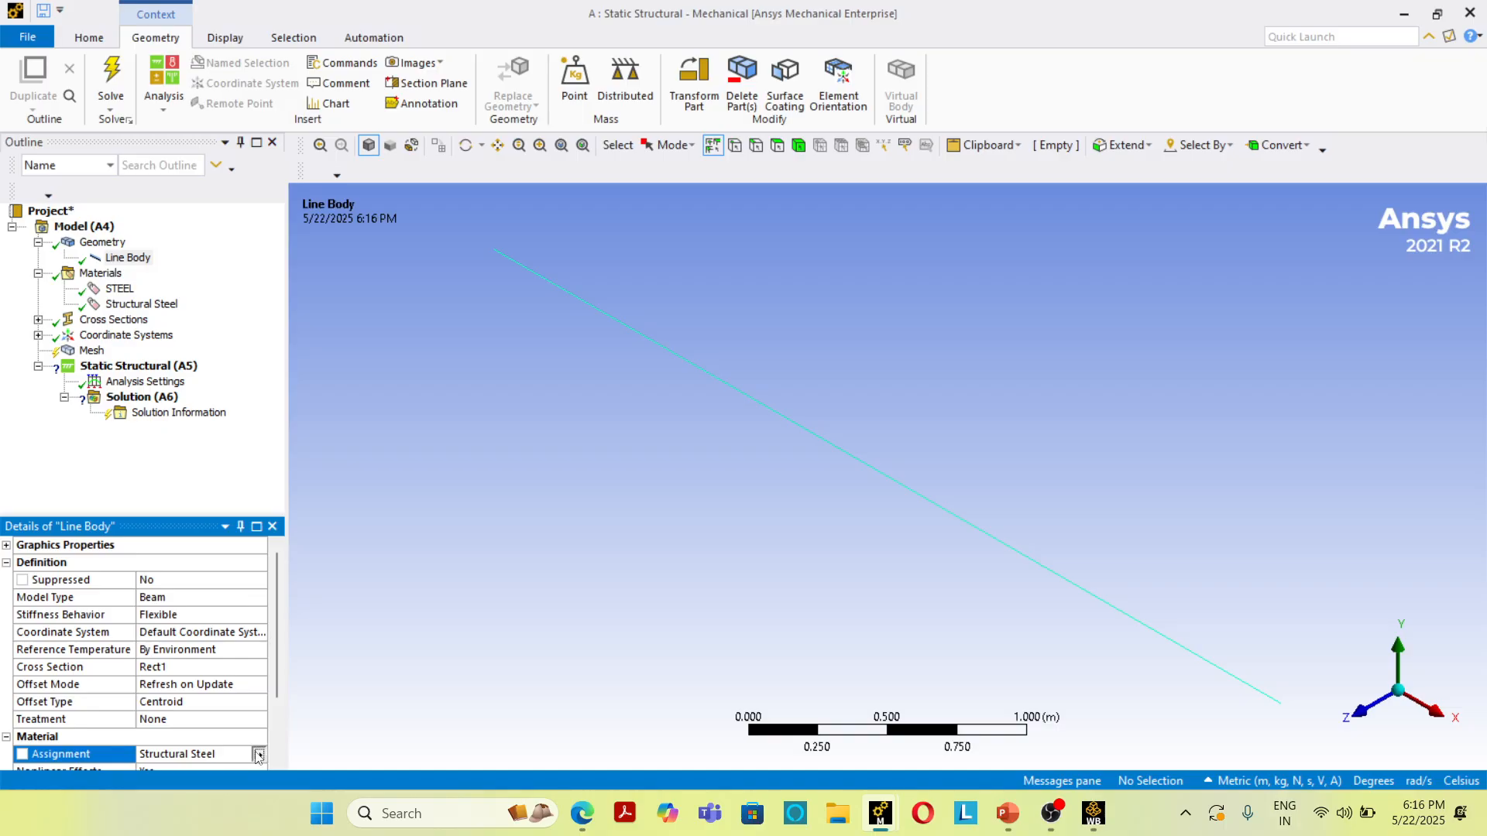
left_click(259, 754)
left_click(331, 560)
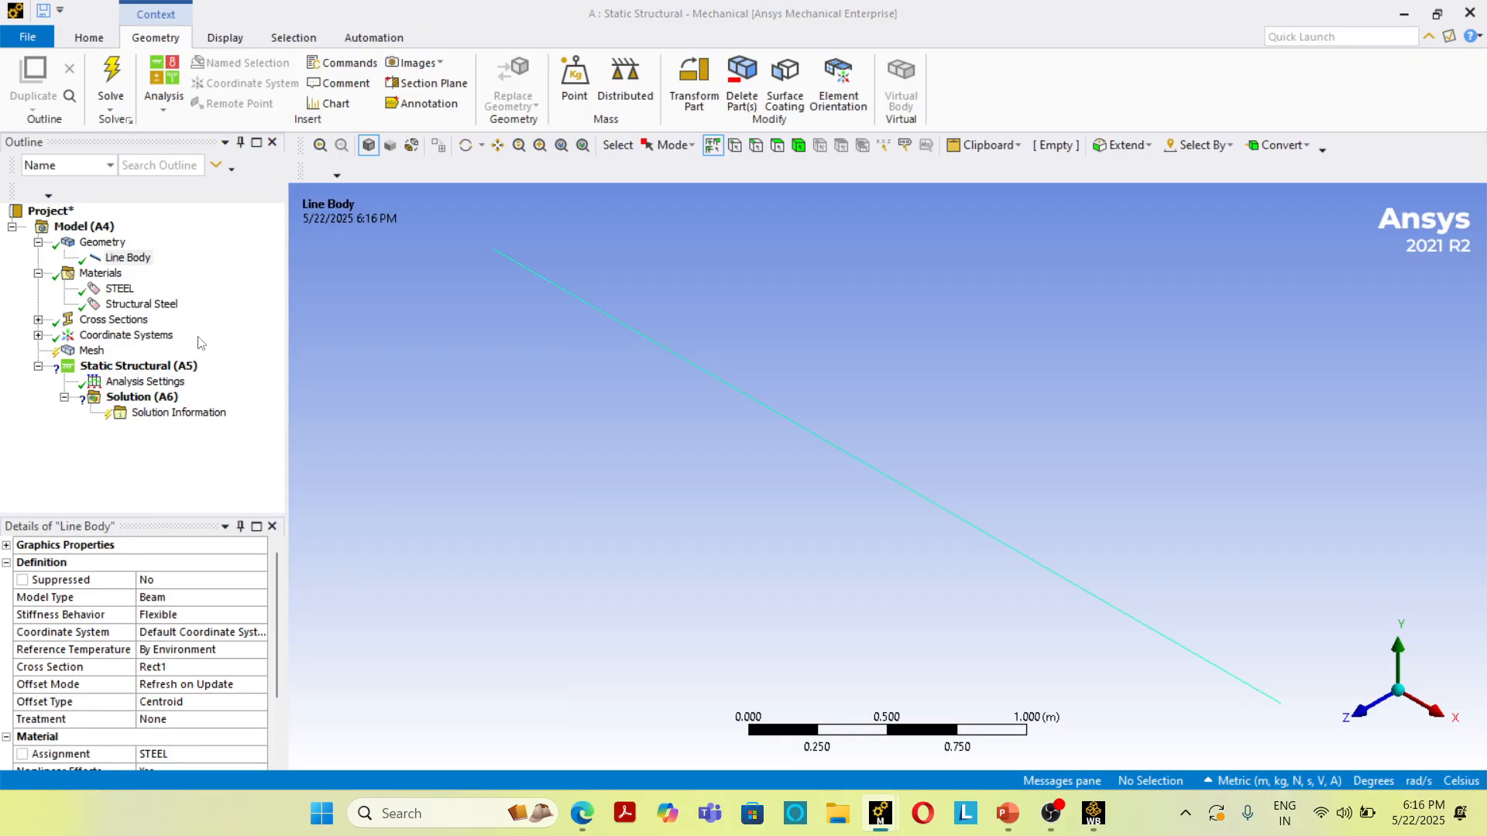
- Mesh the line body with the default settings and regenerate the mesh with an element size of 0.01 m
left_click(92, 350)
left_click(256, 72)
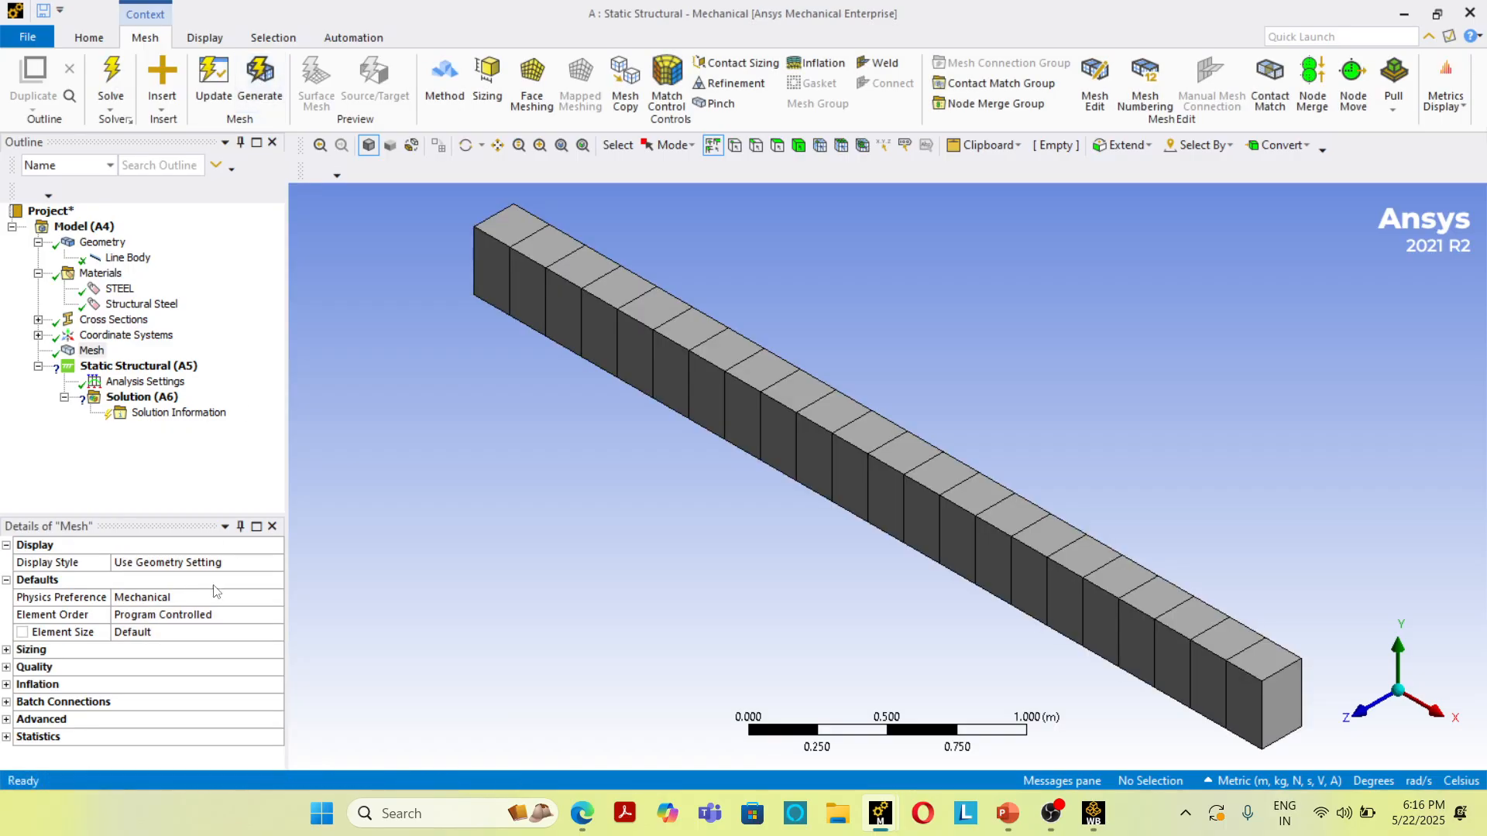
left_click(174, 633)
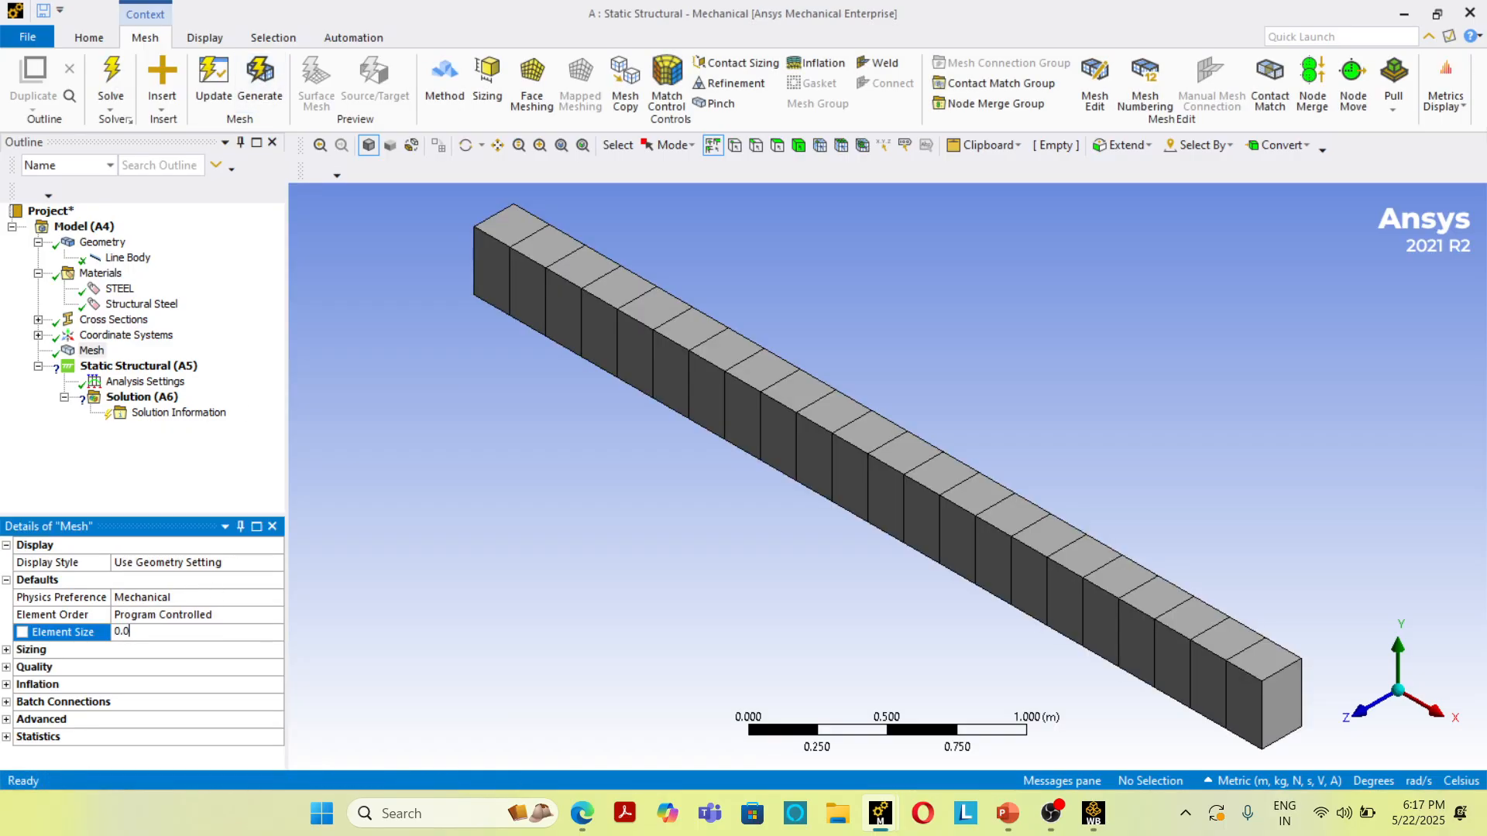
type("0.01")
left_click(270, 93)
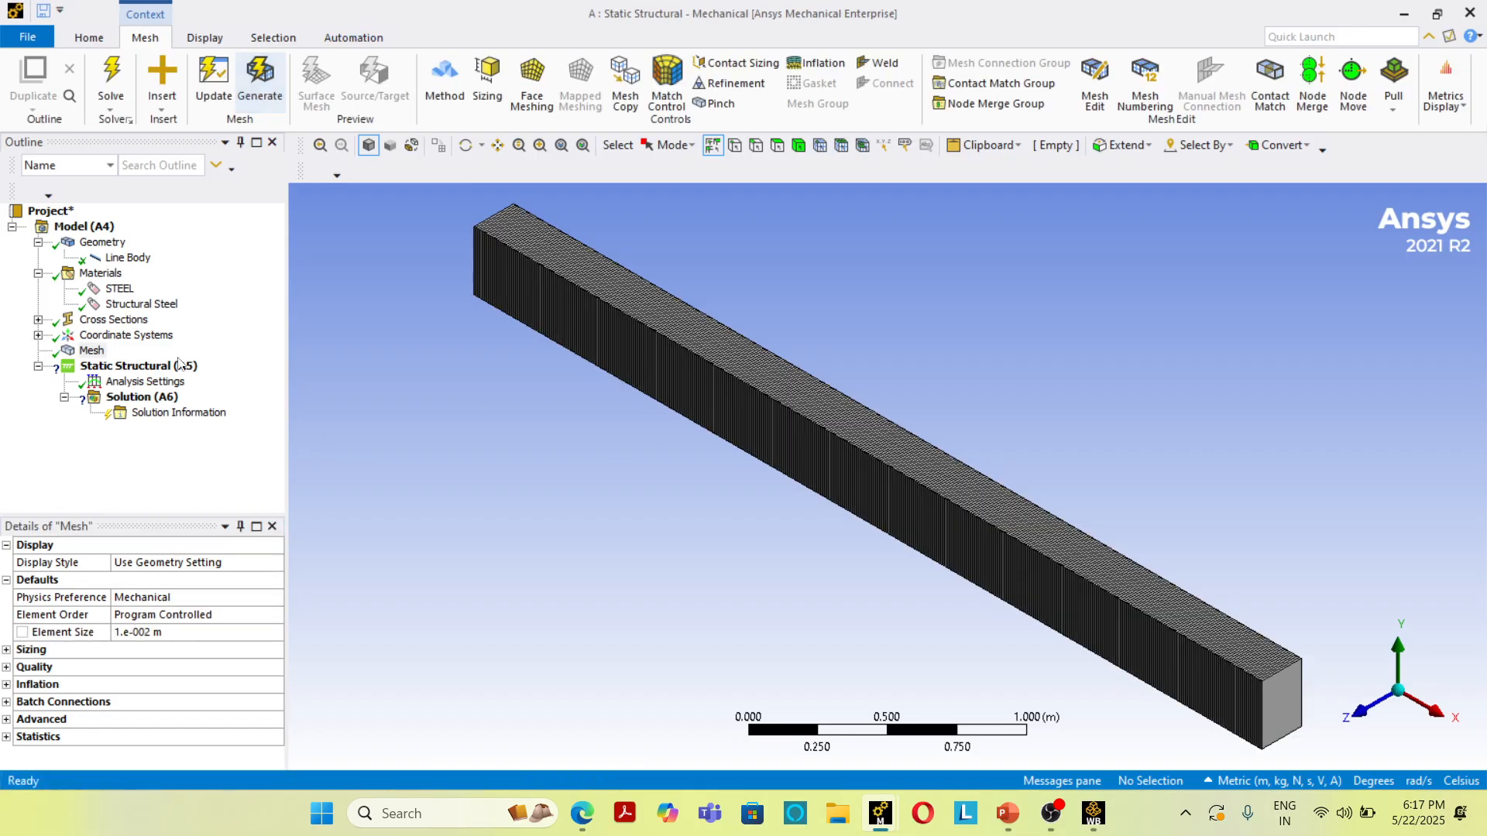
- Add a Simply Supported condition to the static structural analysis, scoped to the beam's end vertex at the origin
left_click(156, 369)
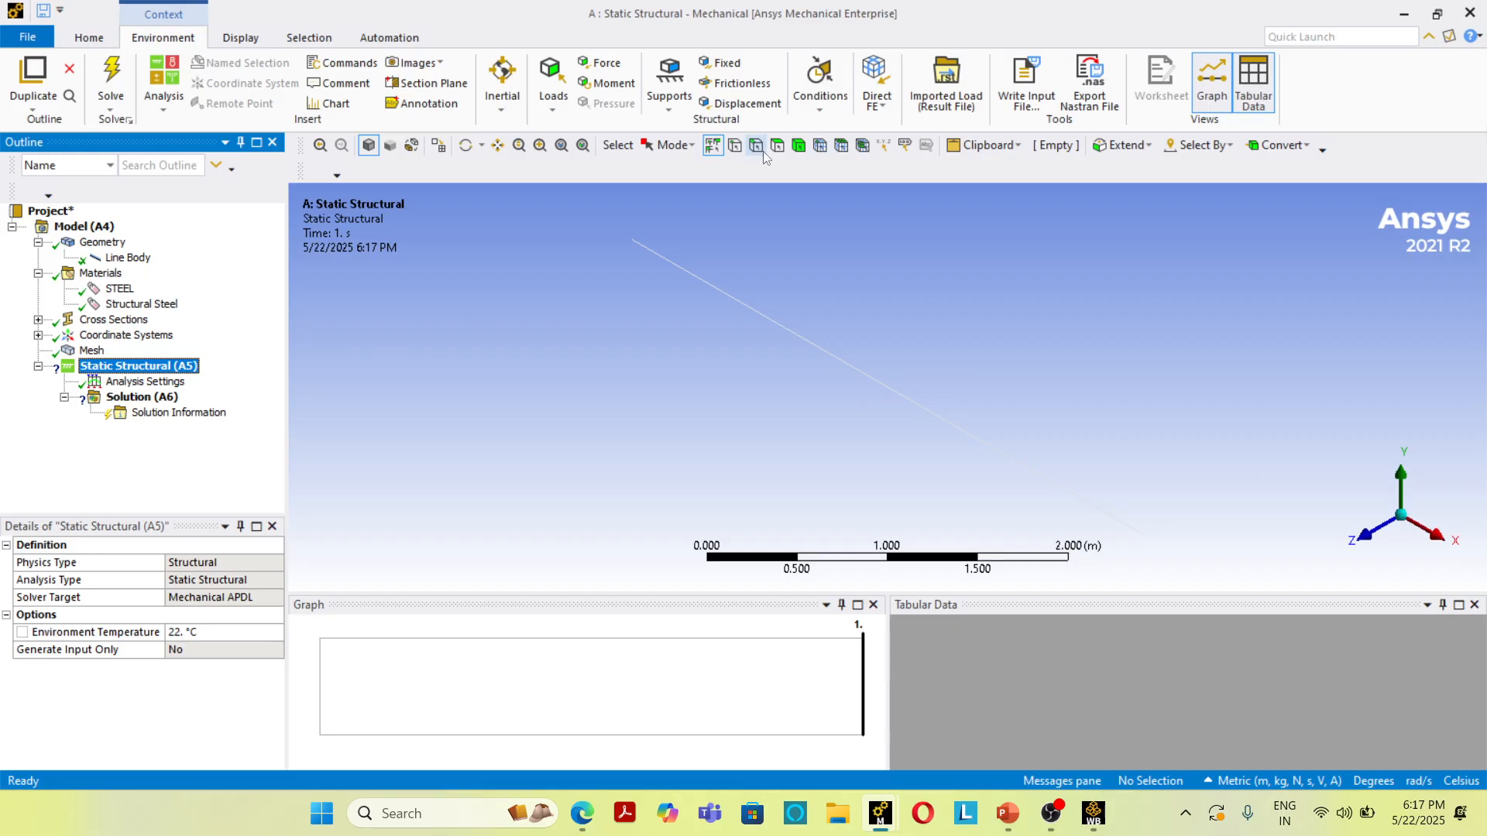
left_click(667, 111)
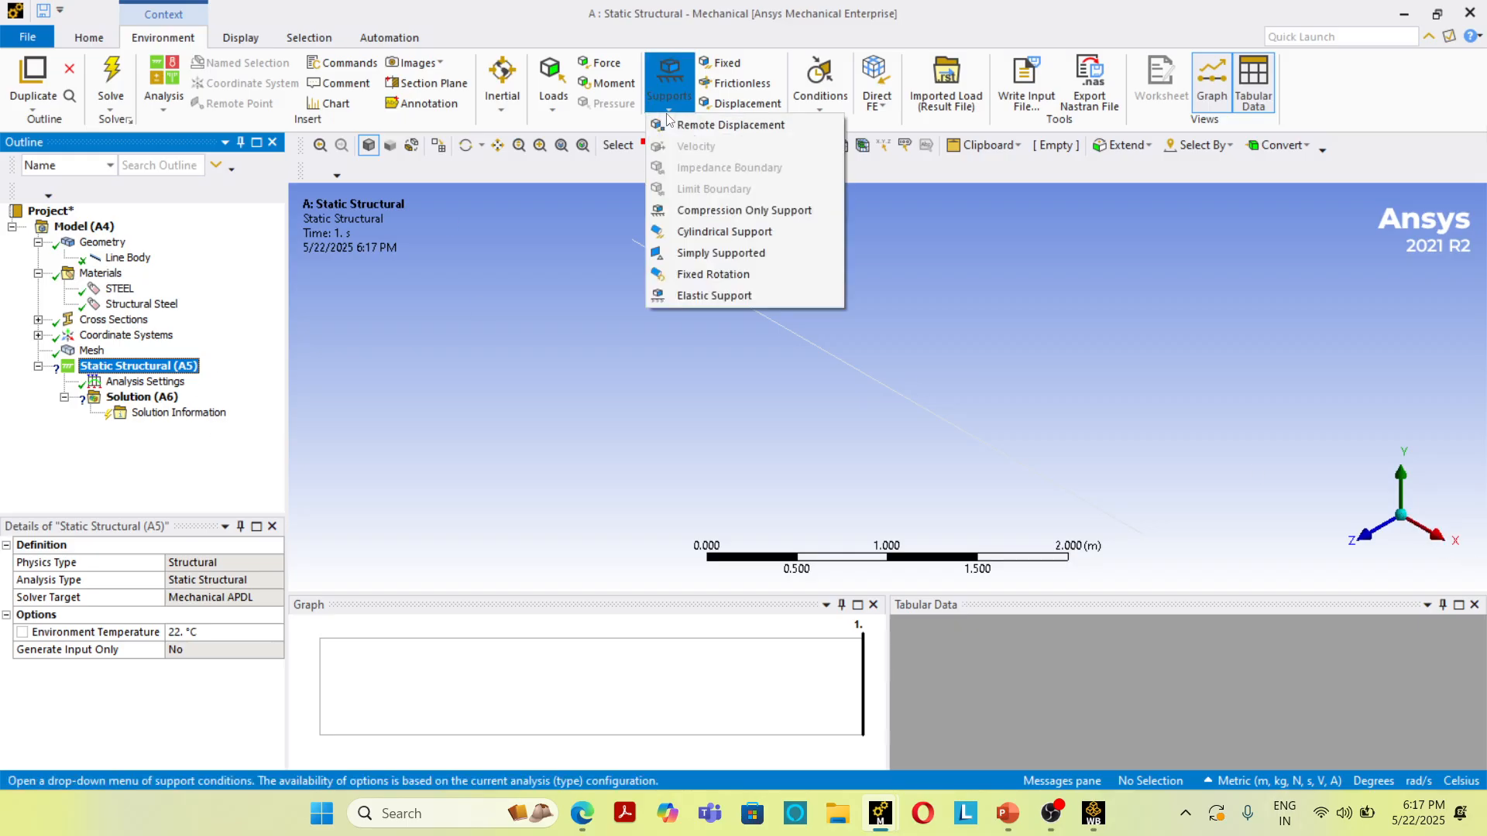
left_click(733, 254)
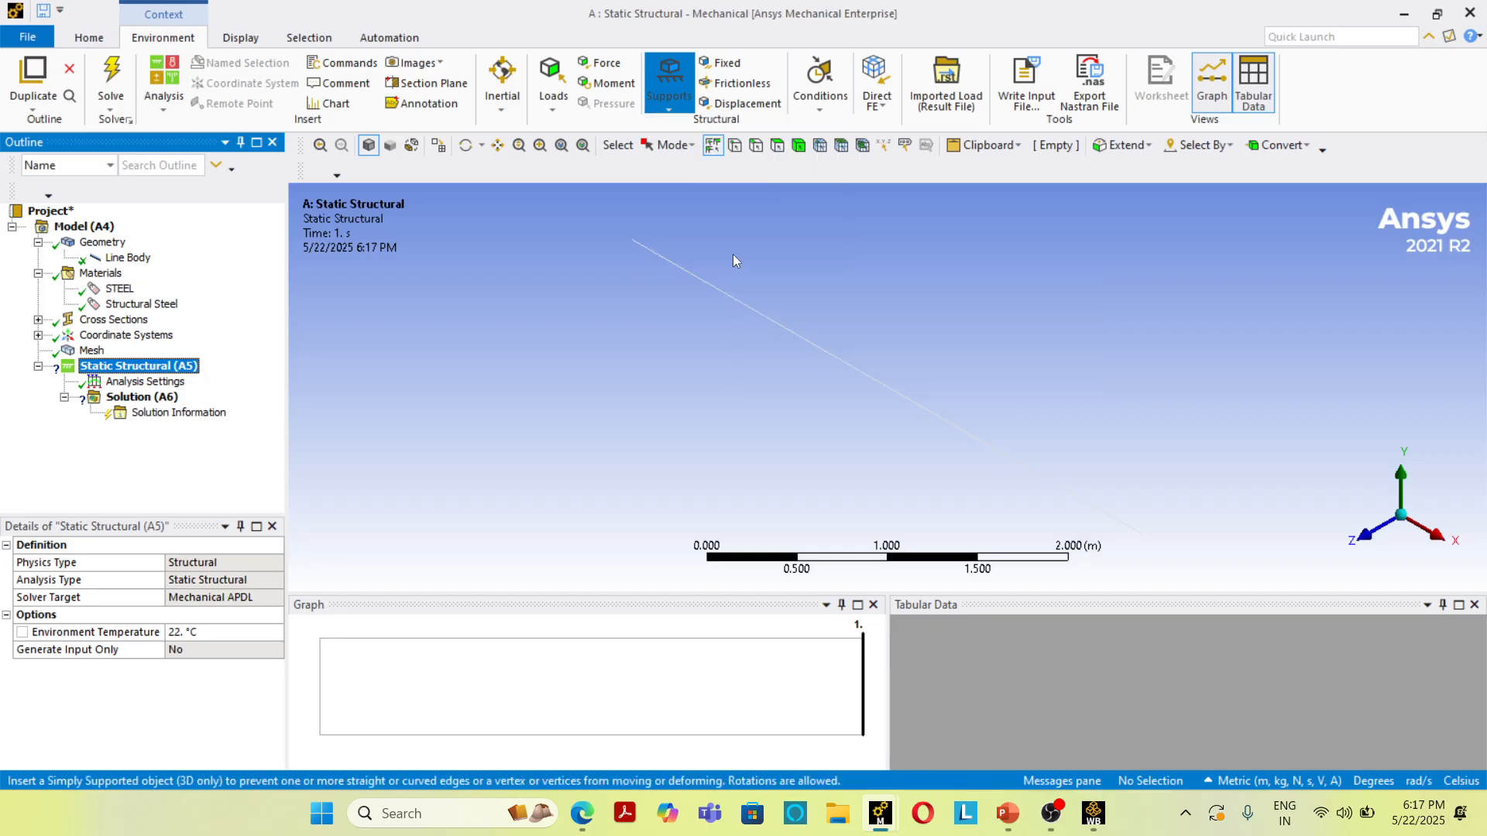
left_click(734, 147)
left_click(630, 242)
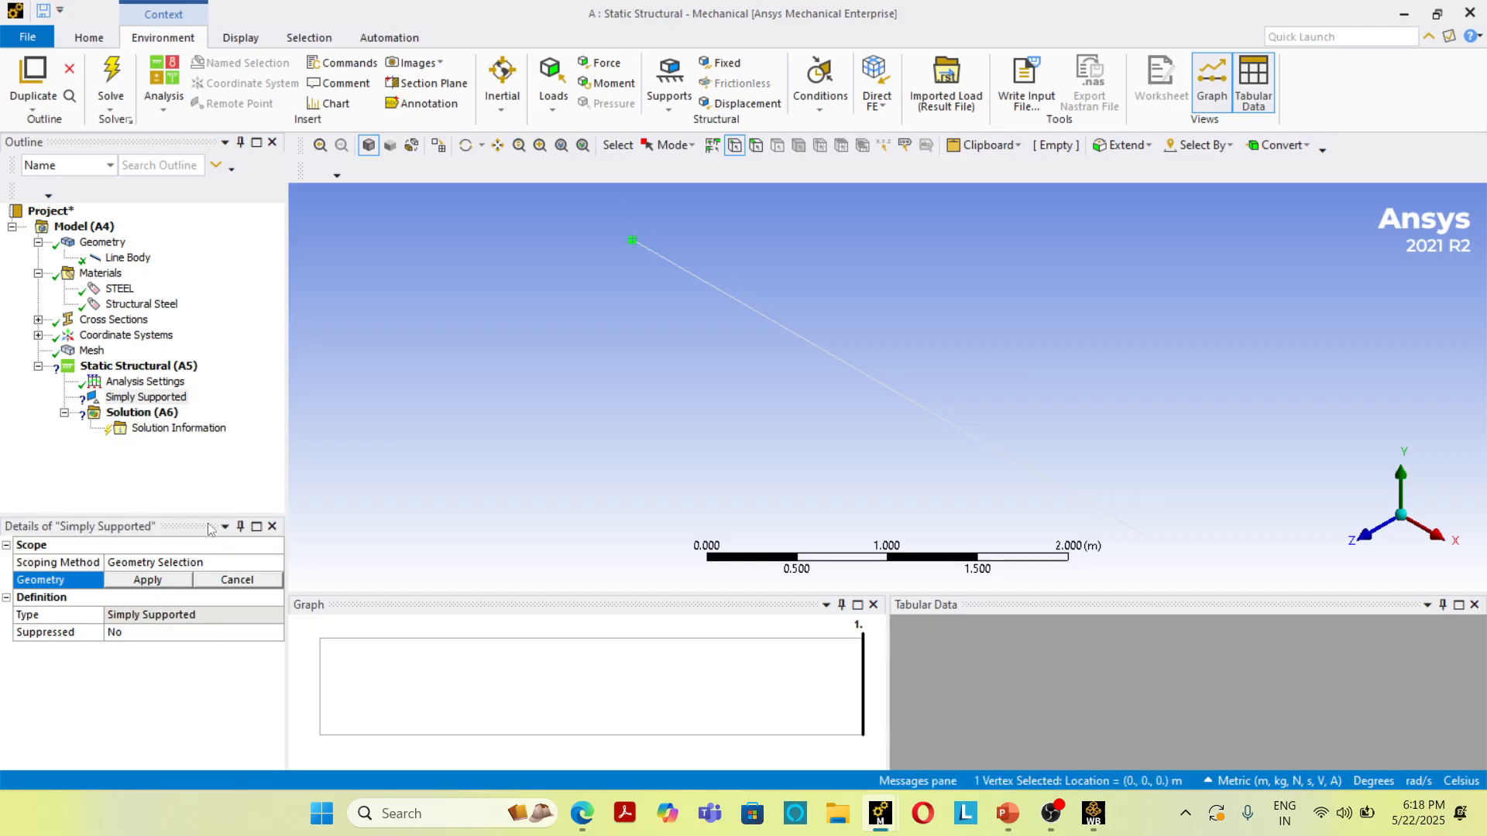
left_click(148, 579)
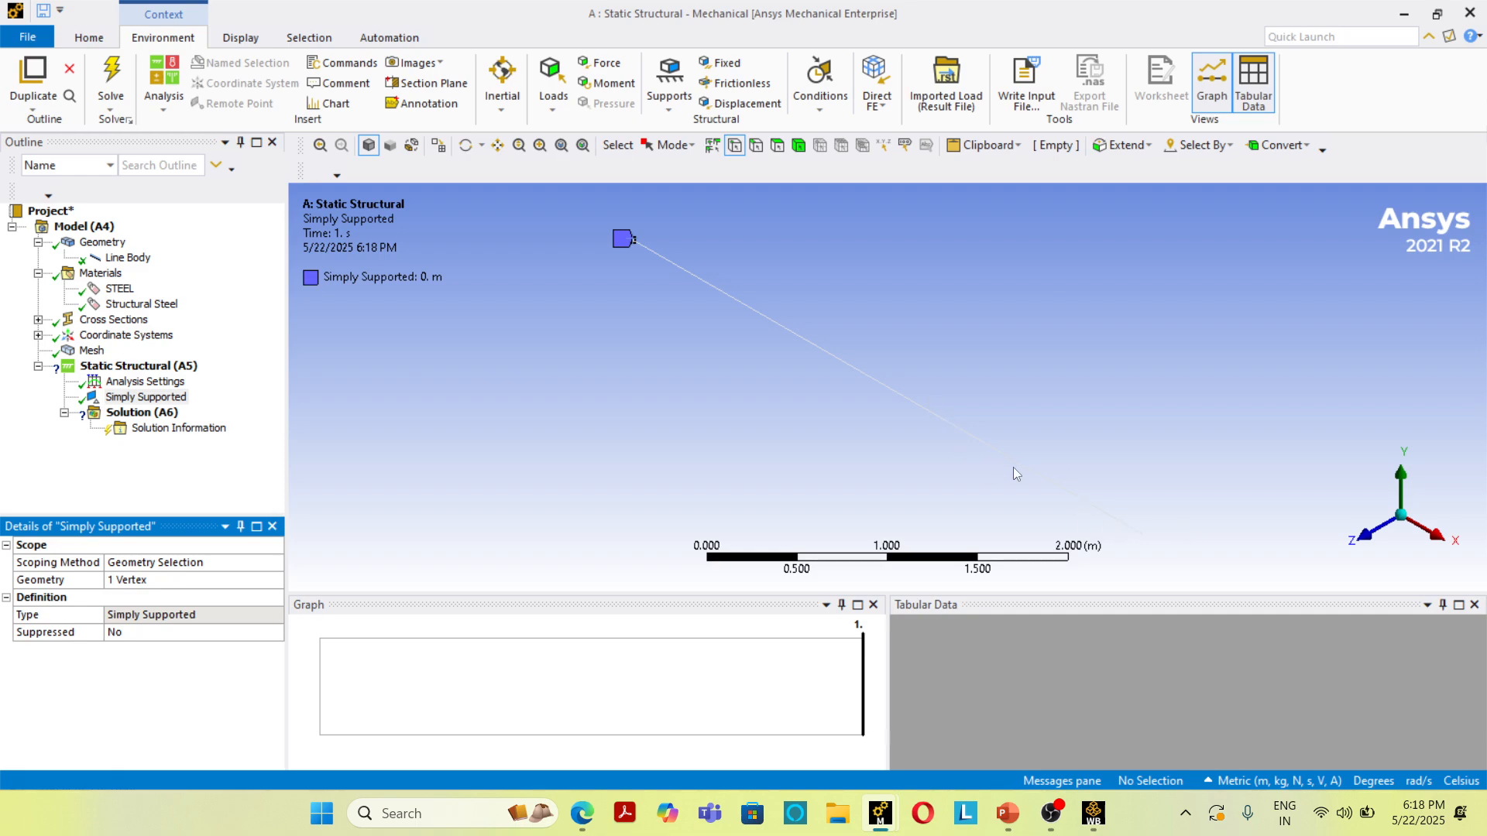
- Add a Remote Displacement support scoped to the beam's far end vertex at X = 4 m
left_click(685, 113)
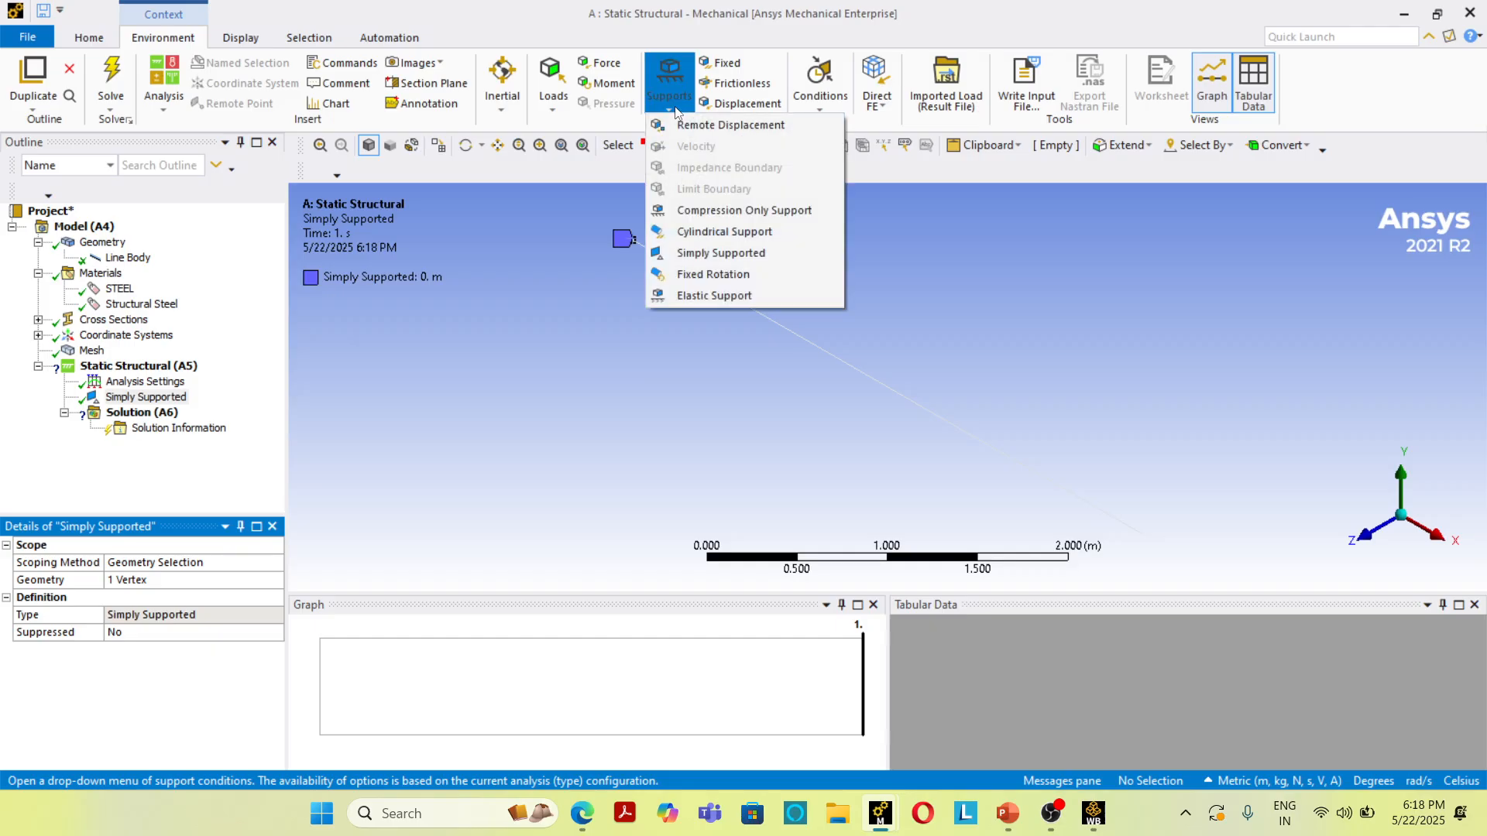
left_click(723, 126)
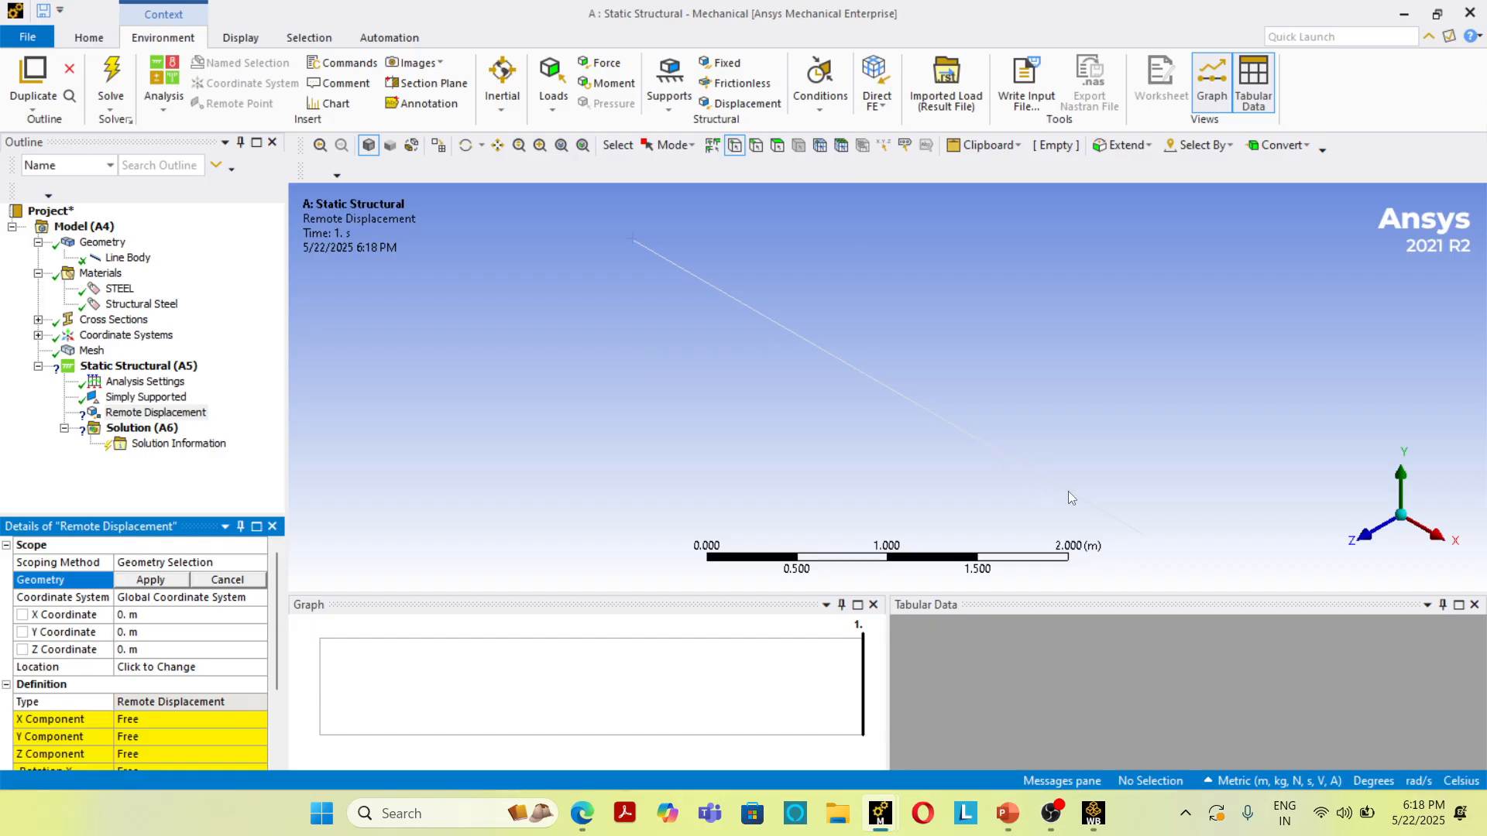
left_click(1145, 537)
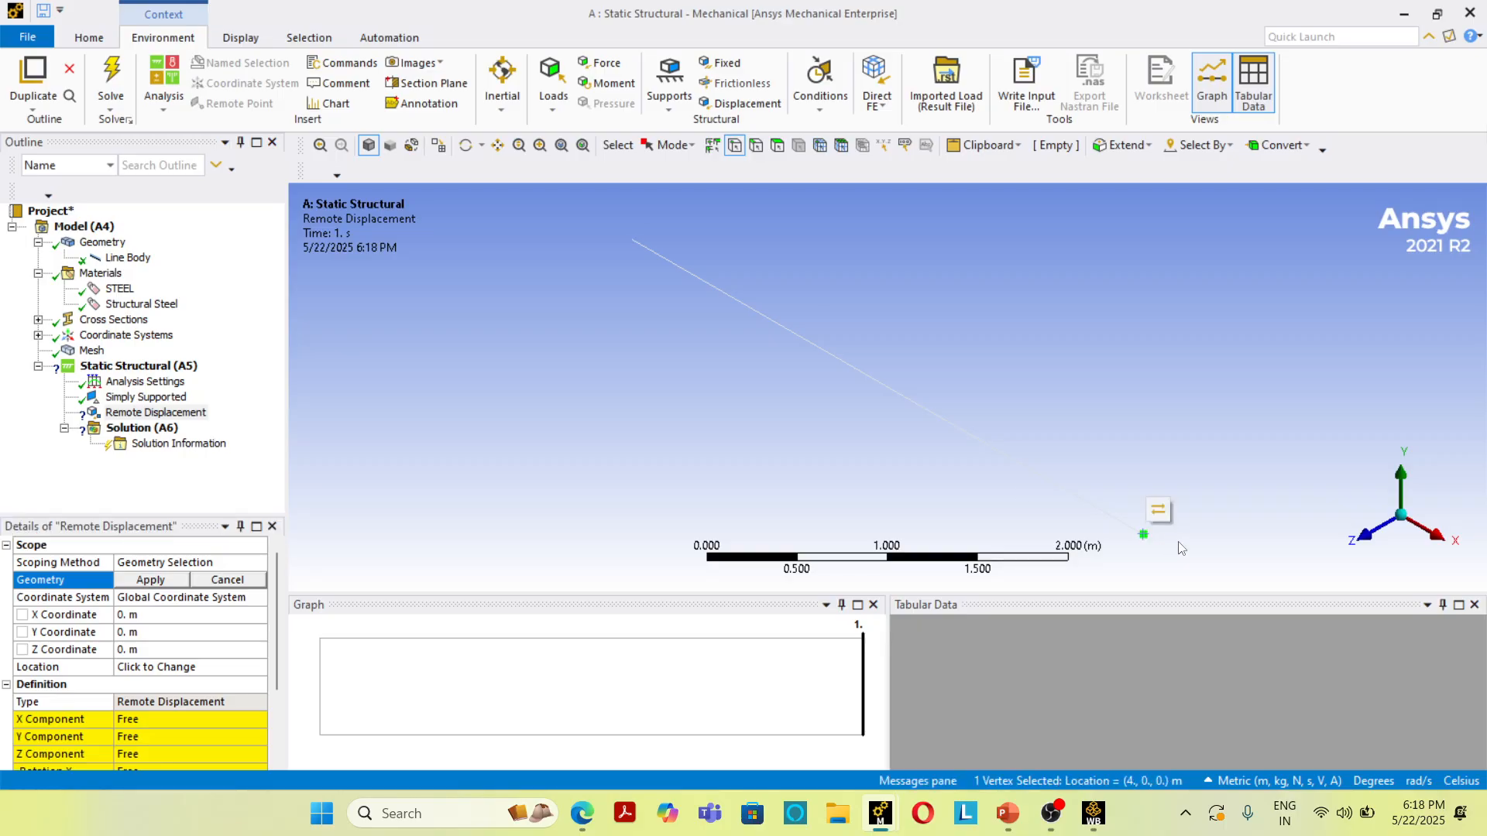
left_click(151, 580)
- Set the Y and Z components of the Remote Displacement to a constant 0 m
scroll(183, 667, "down", 1)
scroll(186, 667, "down", 1)
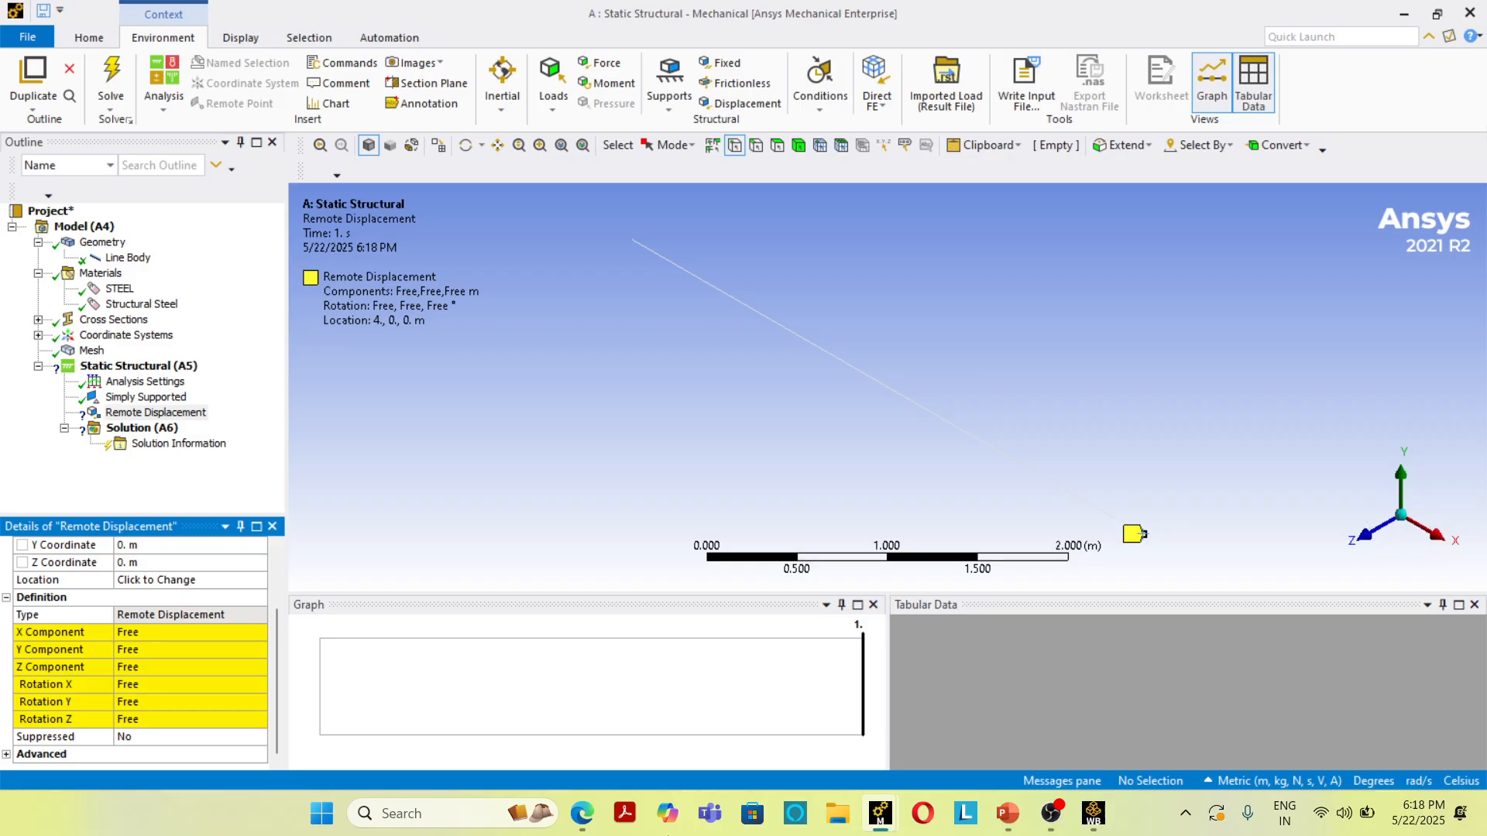
left_click(192, 652)
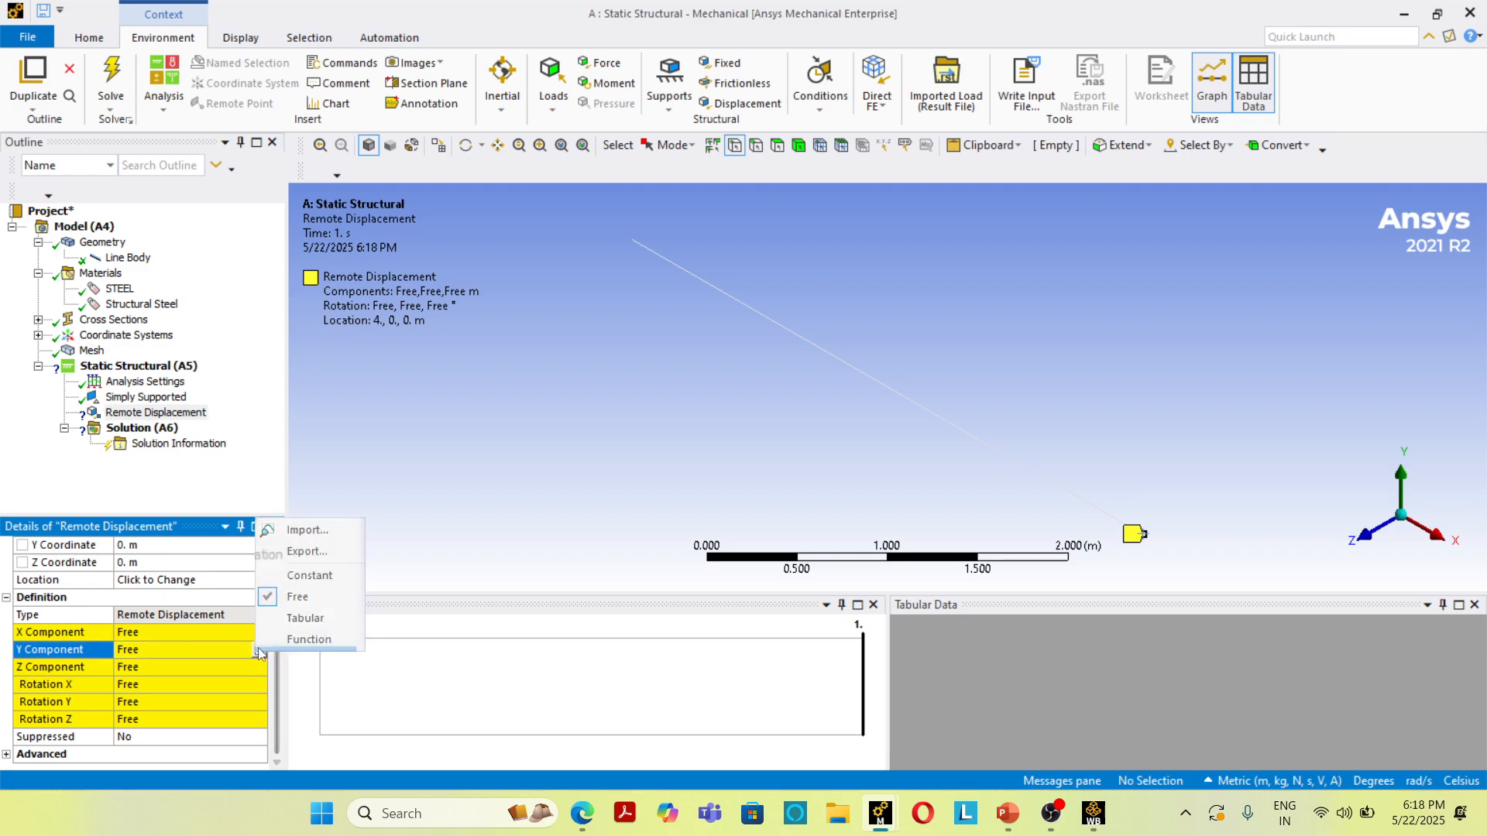
left_click(261, 651)
left_click(312, 579)
scroll(182, 674, "down", 2)
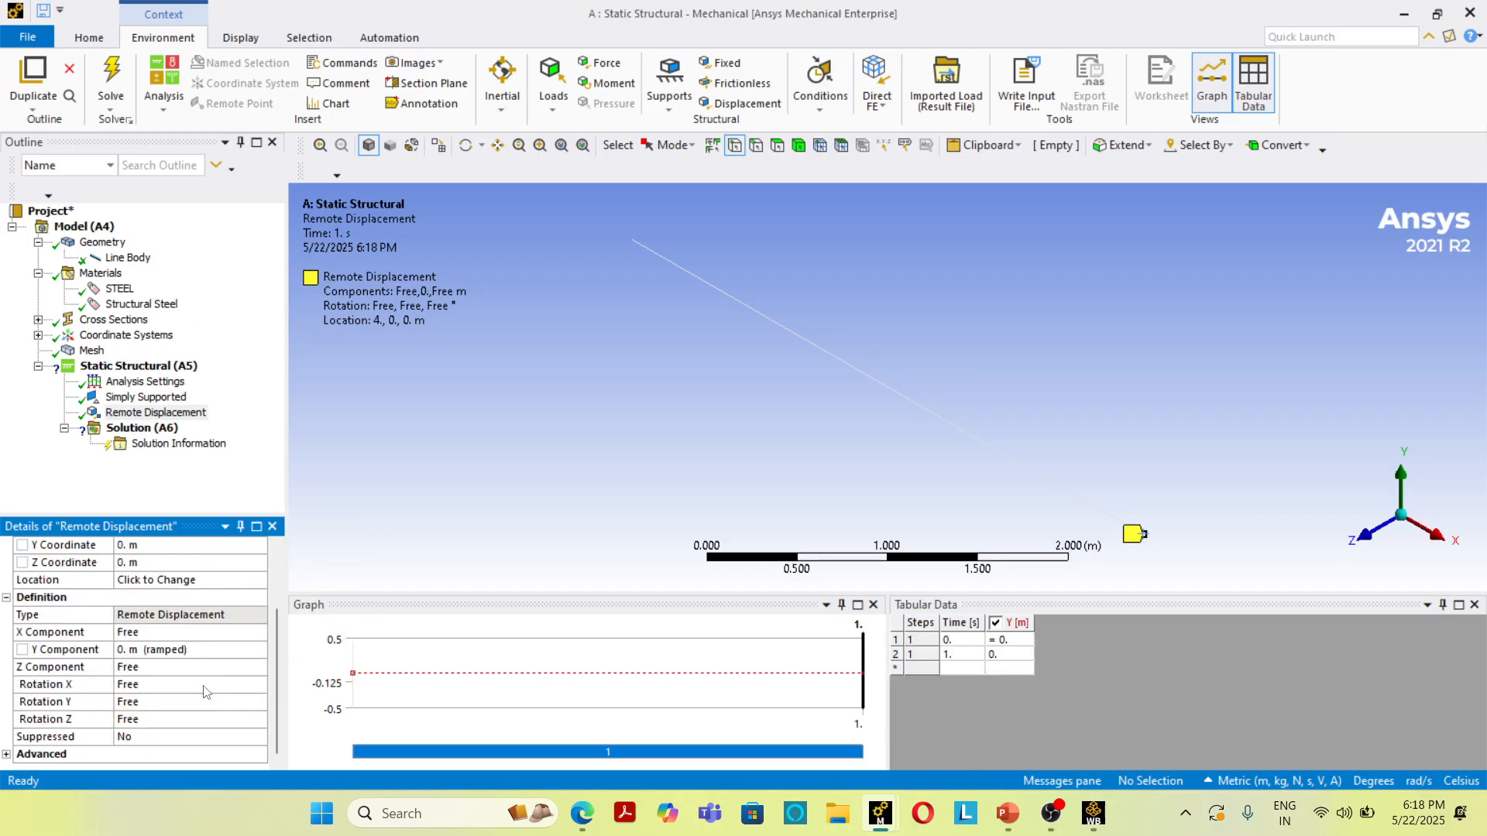
left_click(182, 668)
left_click(259, 668)
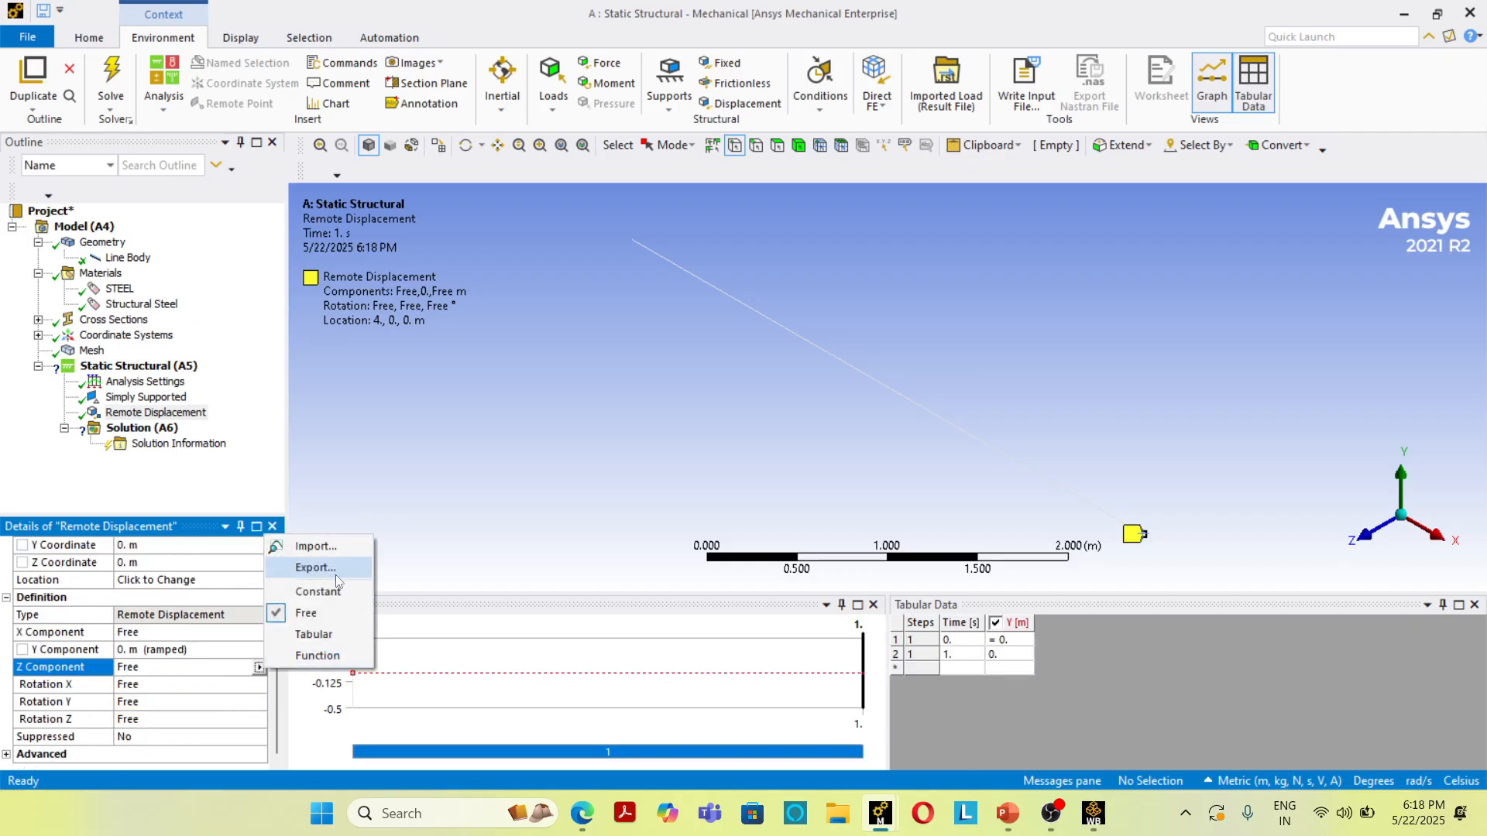
left_click(335, 603)
scroll(193, 666, "down", 2)
- Set Rotation X and Rotation Y of the Remote Displacement to a constant 0°
left_click(258, 684)
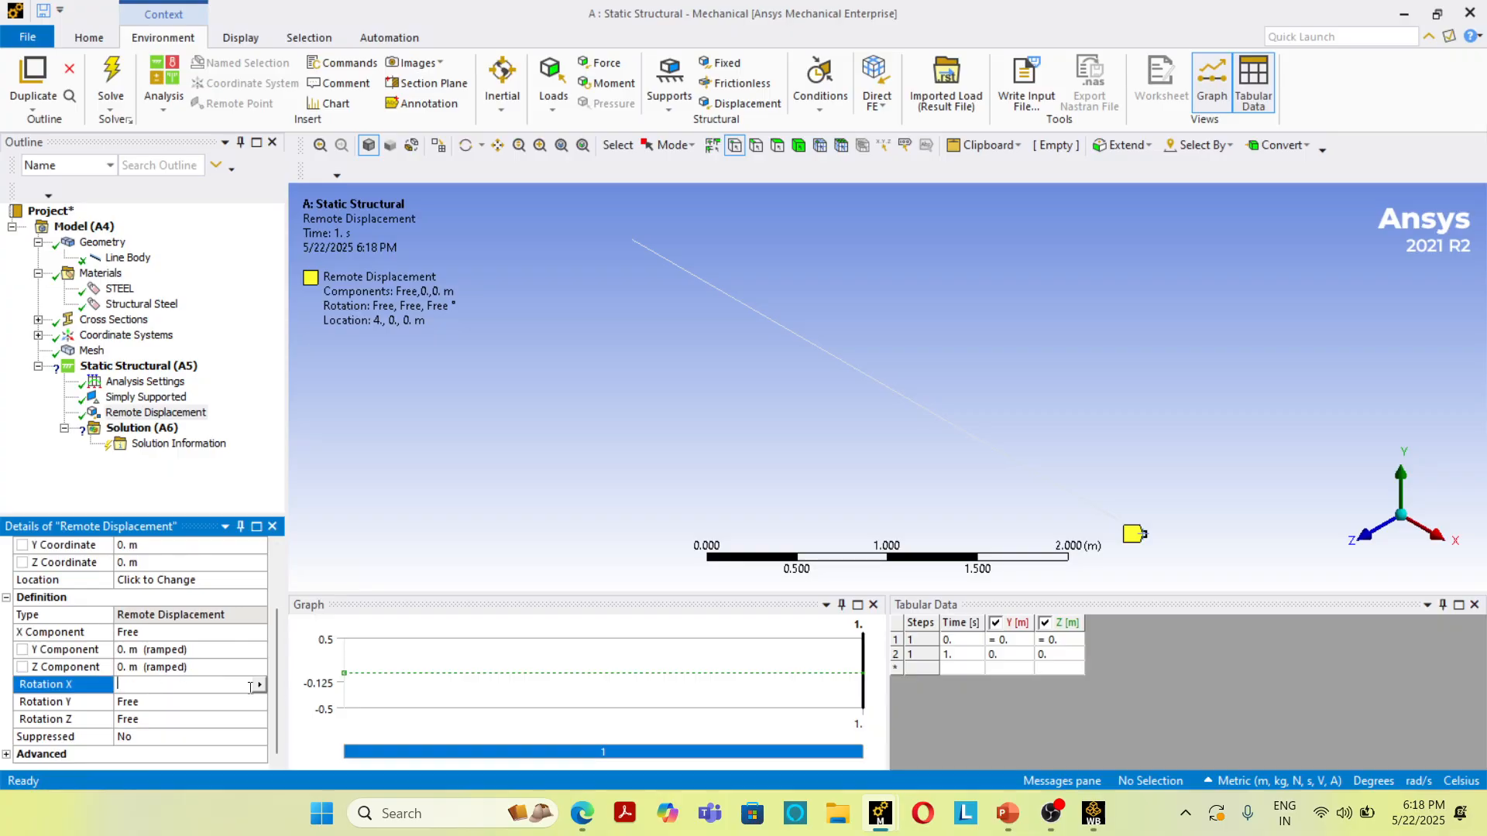
left_click(259, 684)
left_click(313, 612)
scroll(147, 706, "down", 2)
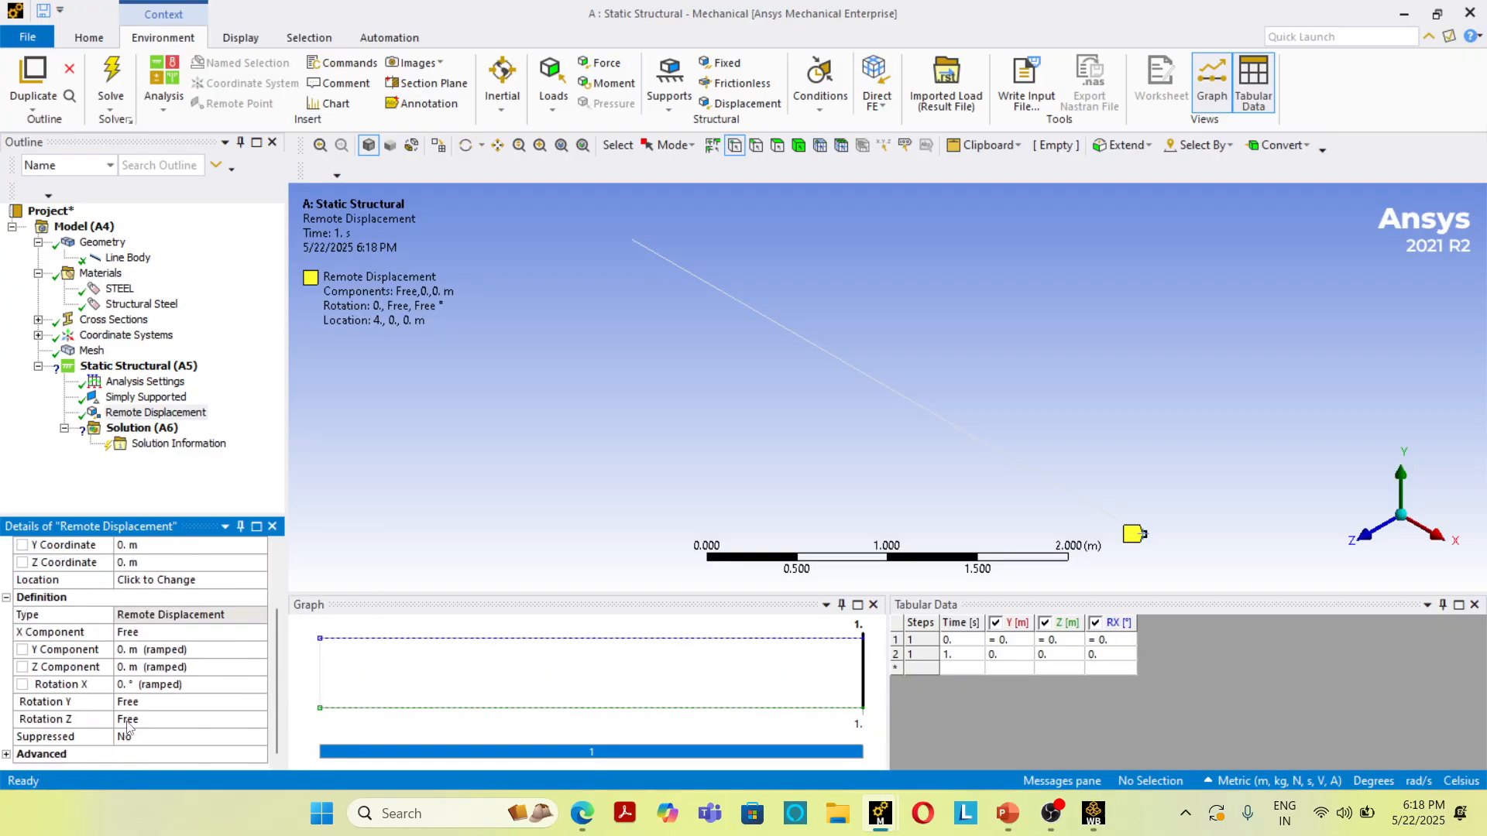
left_click(150, 704)
left_click(259, 702)
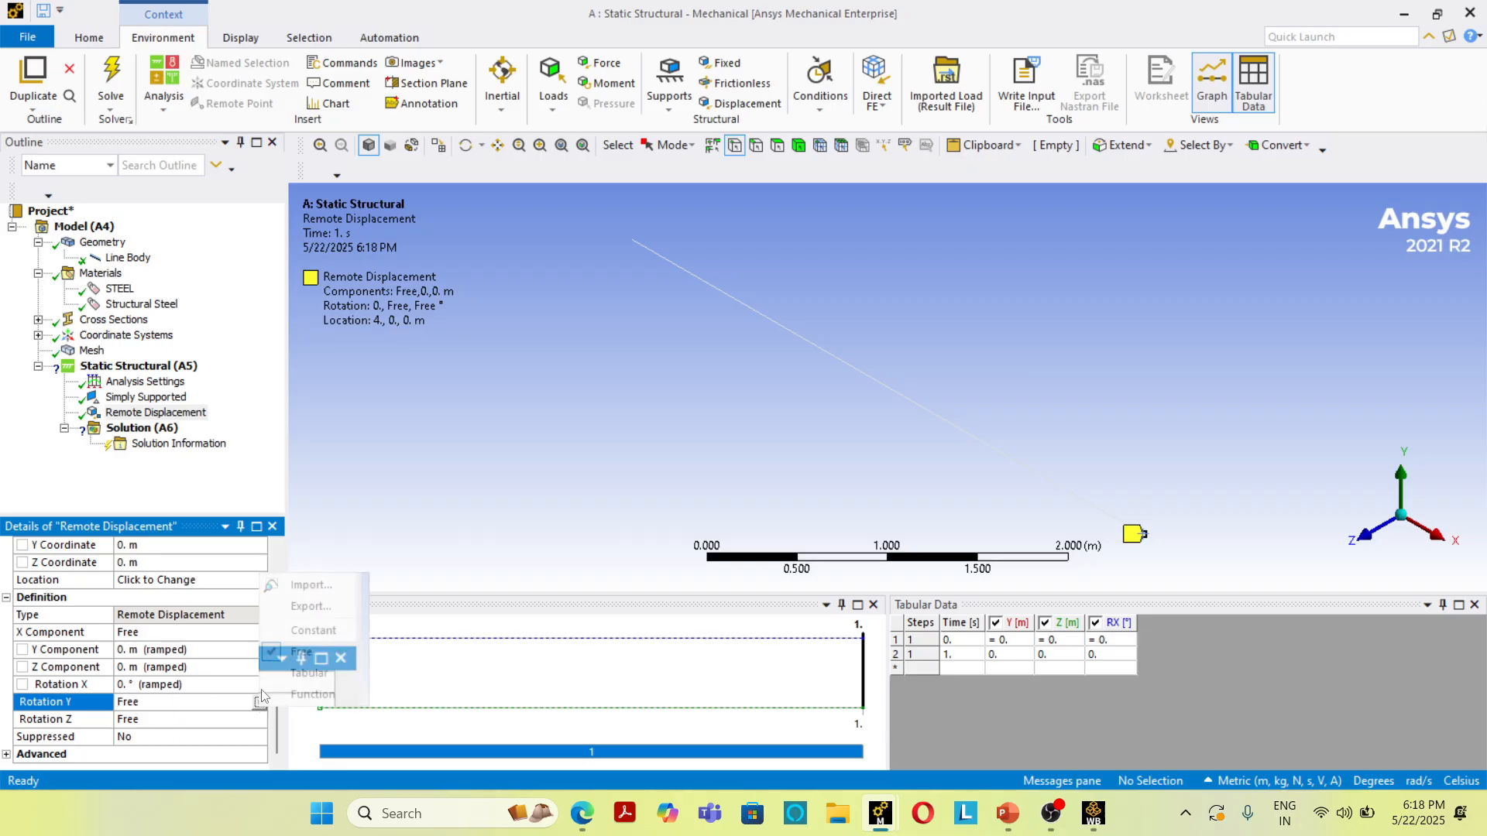
left_click(313, 629)
scroll(205, 734, "down", 2)
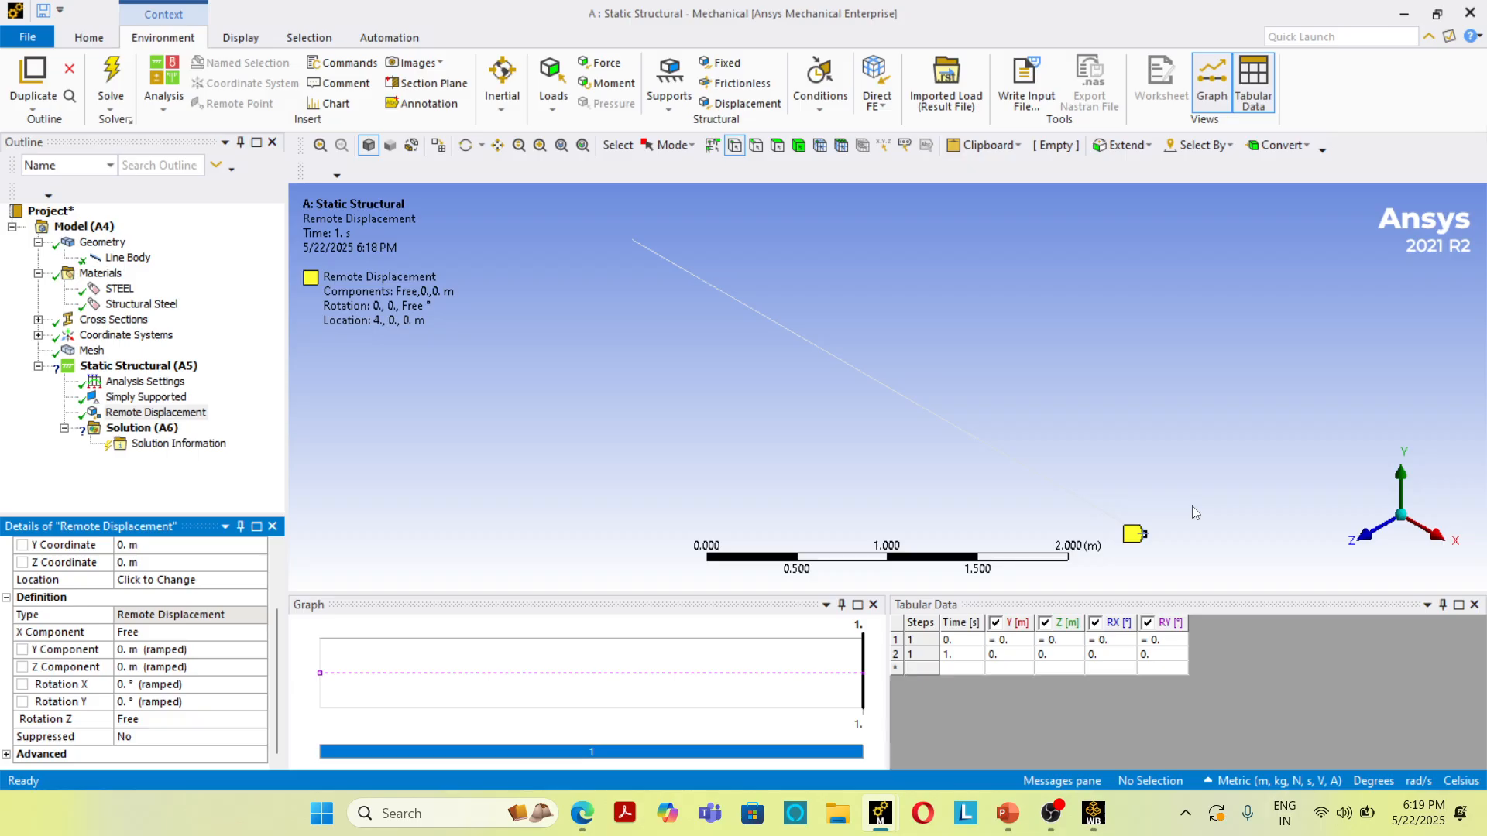
- Insert a construction geometry Path under the model and set its path type to Edge
left_click(80, 227)
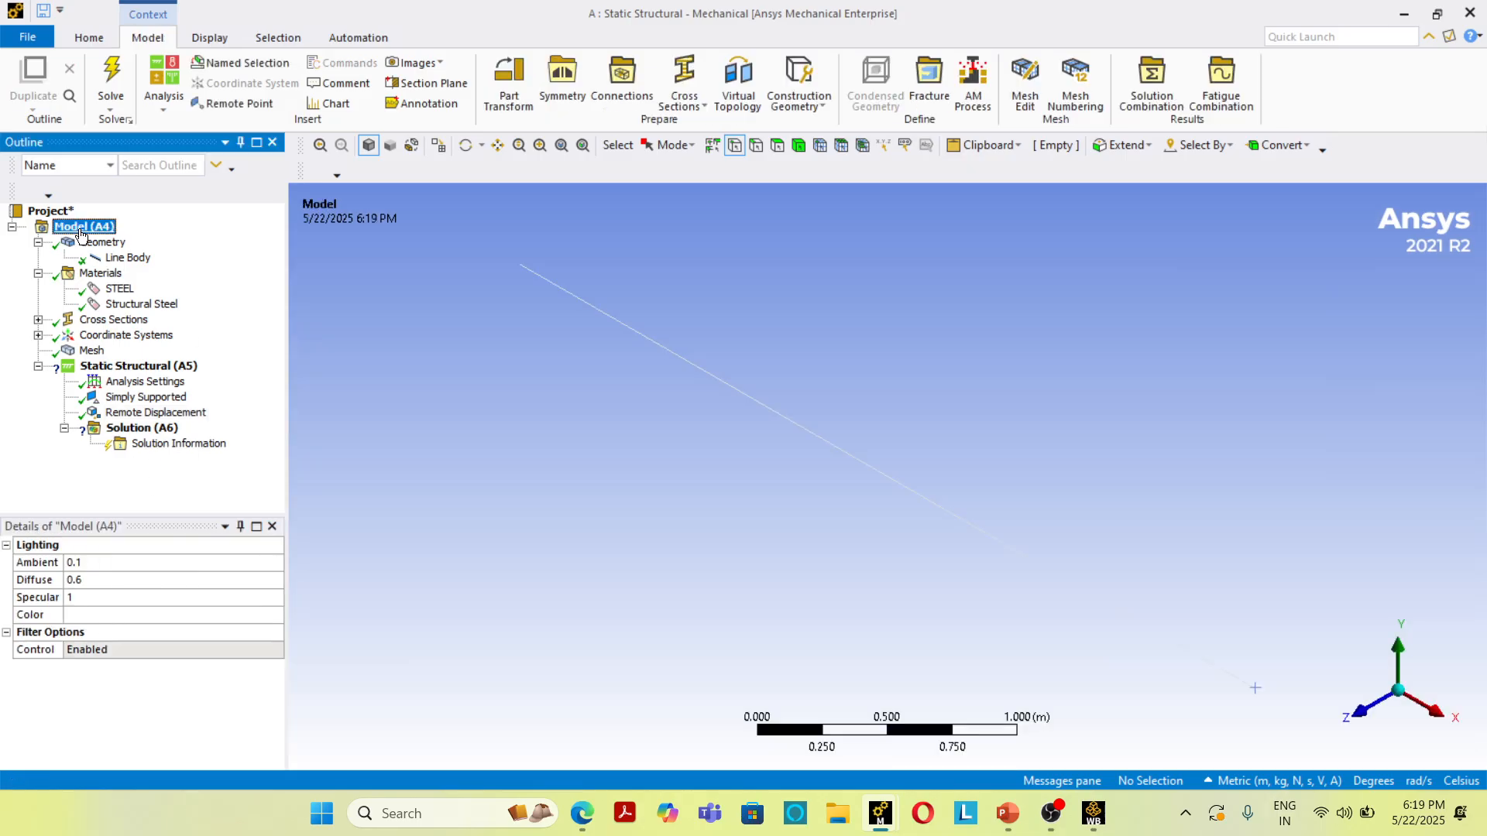
right_click(81, 232)
mouse_move(155, 241)
mouse_move(384, 292)
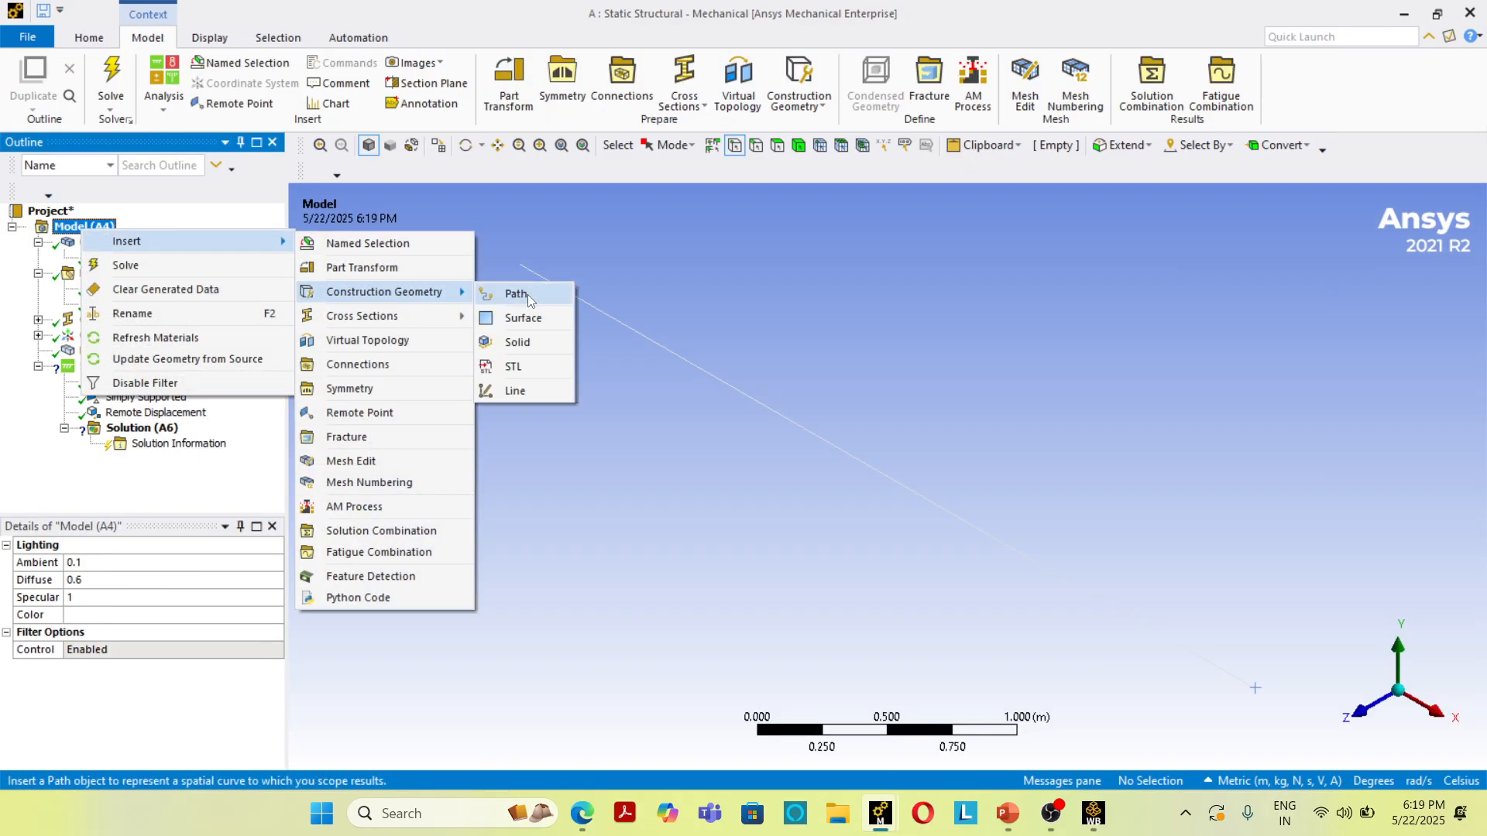
left_click(527, 298)
left_click(244, 563)
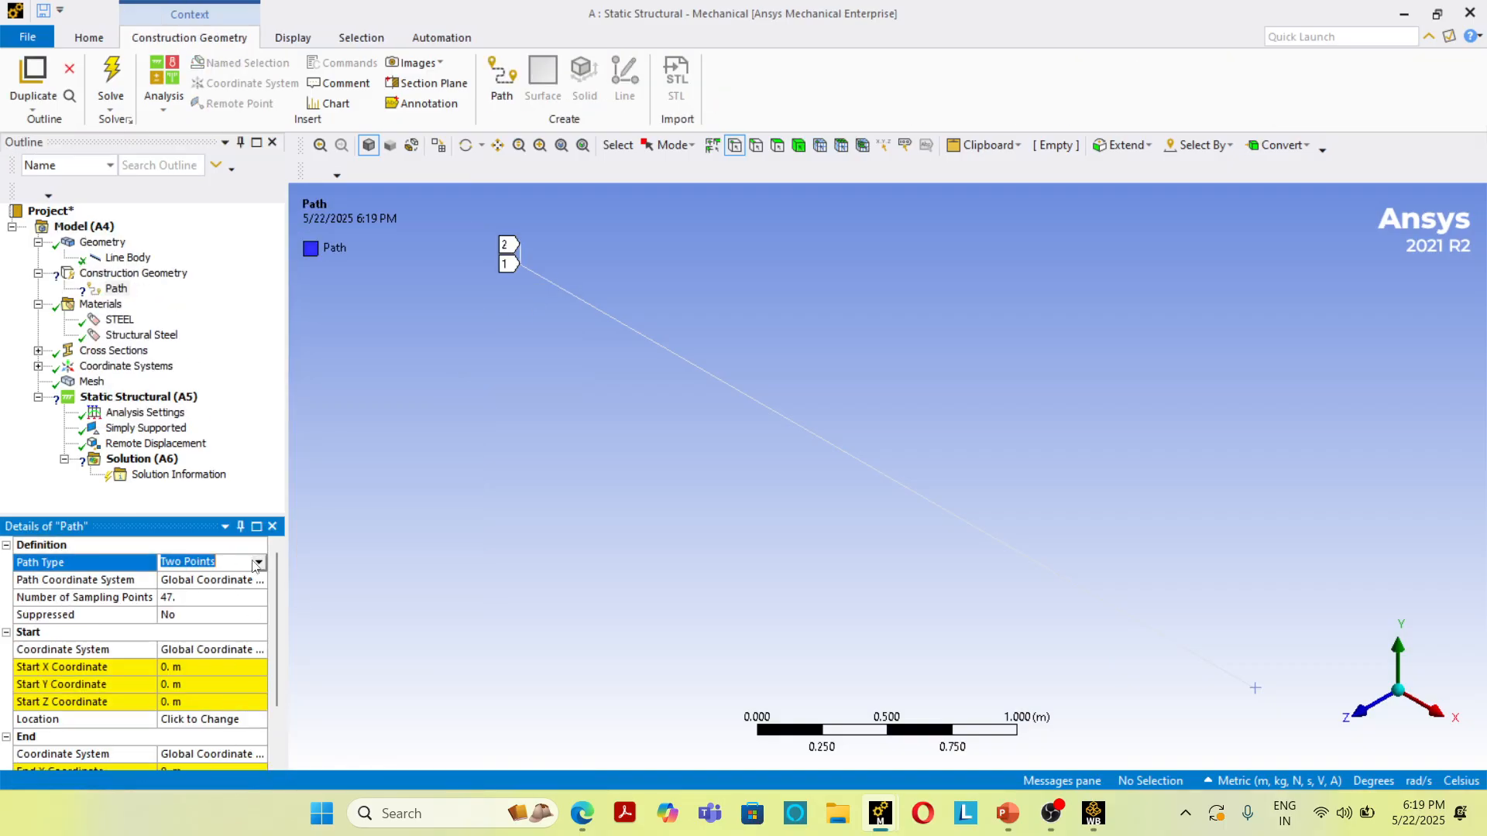
left_click(203, 593)
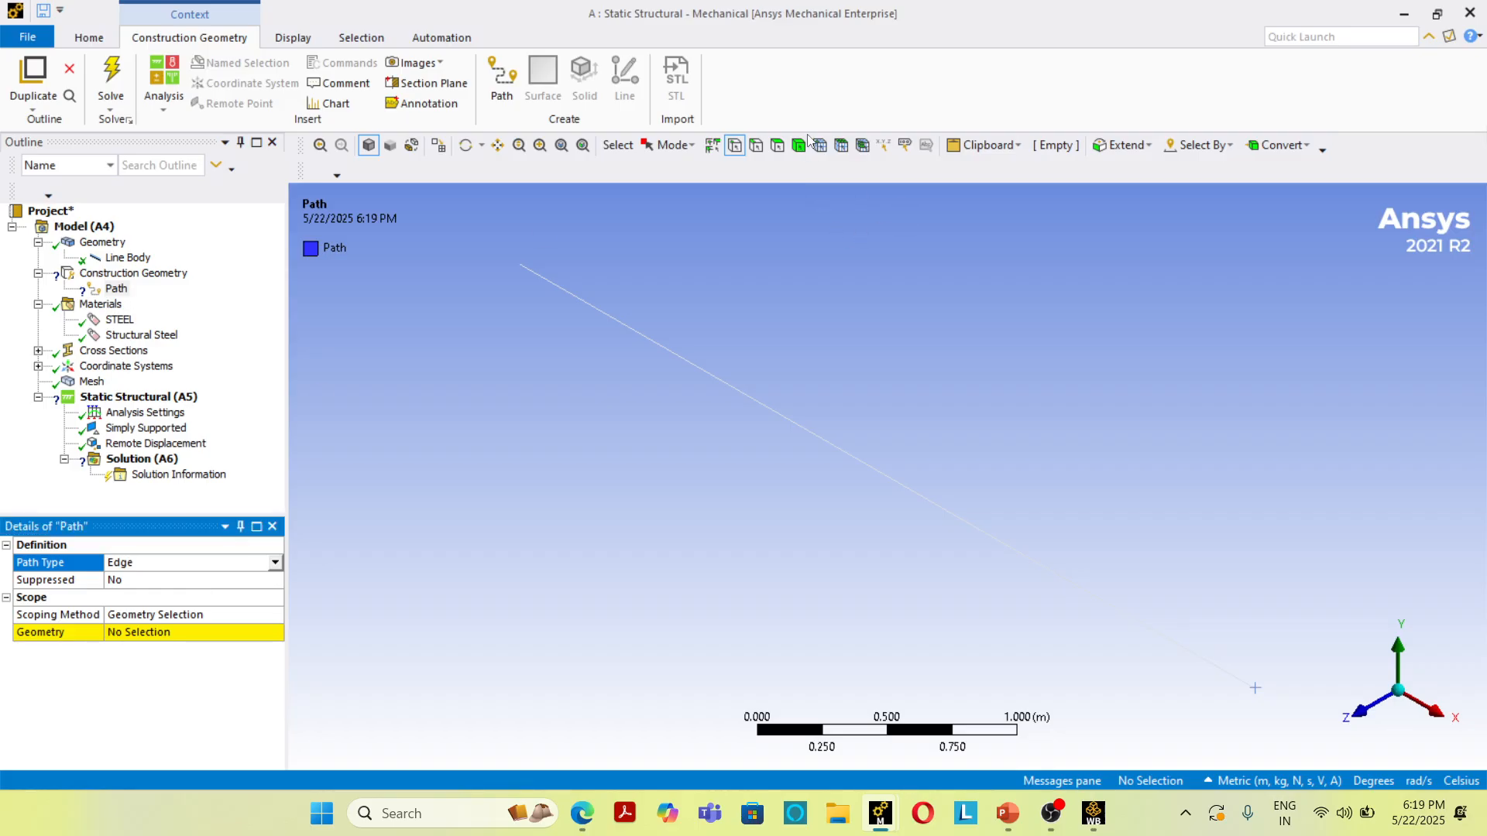
- Scope the path to both edges of the beam, covering its full 4 m length
left_click(756, 146)
left_click(671, 350)
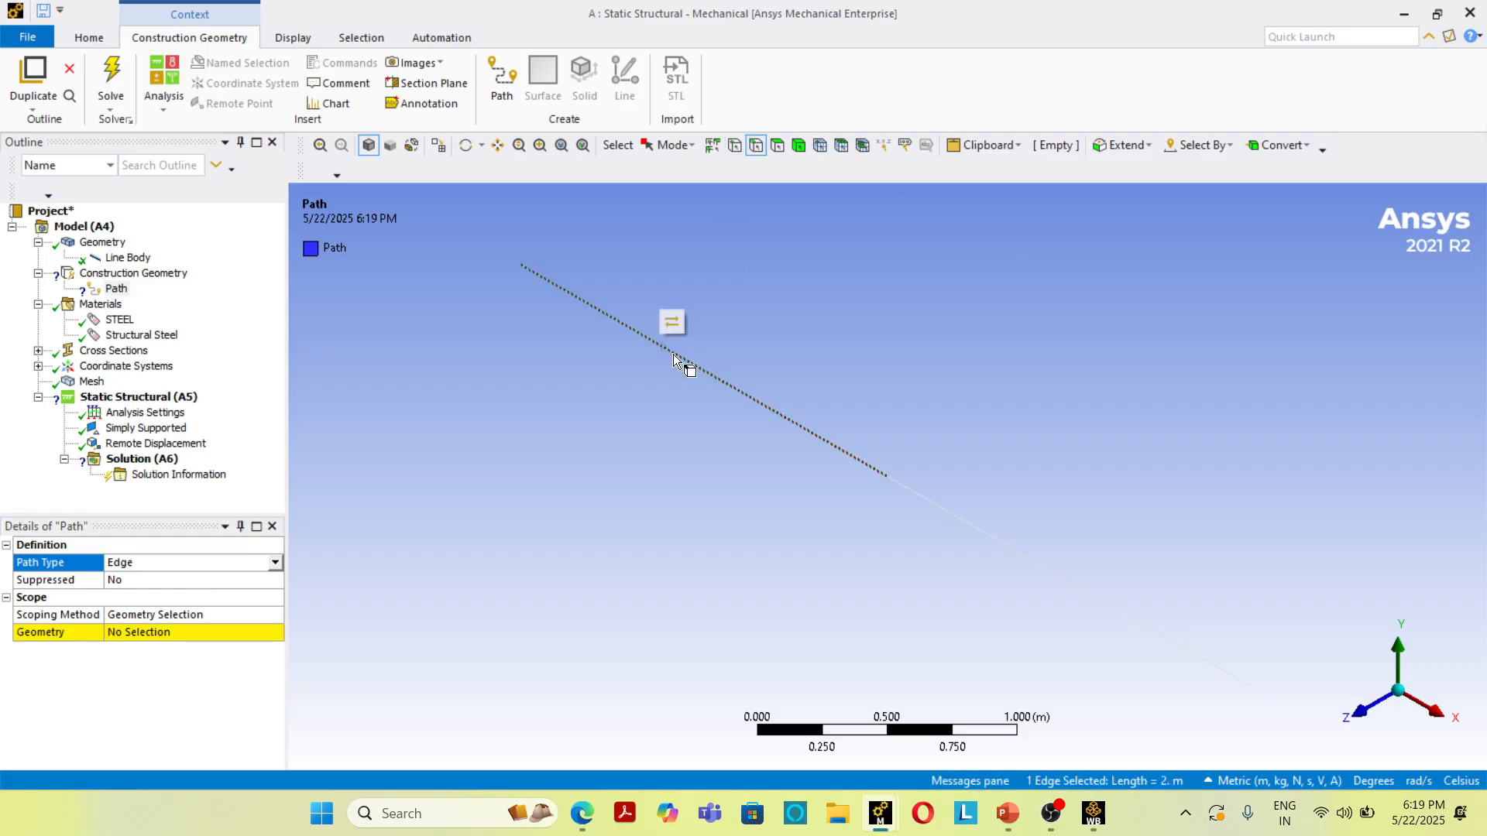
left_click(972, 527, "ctrl")
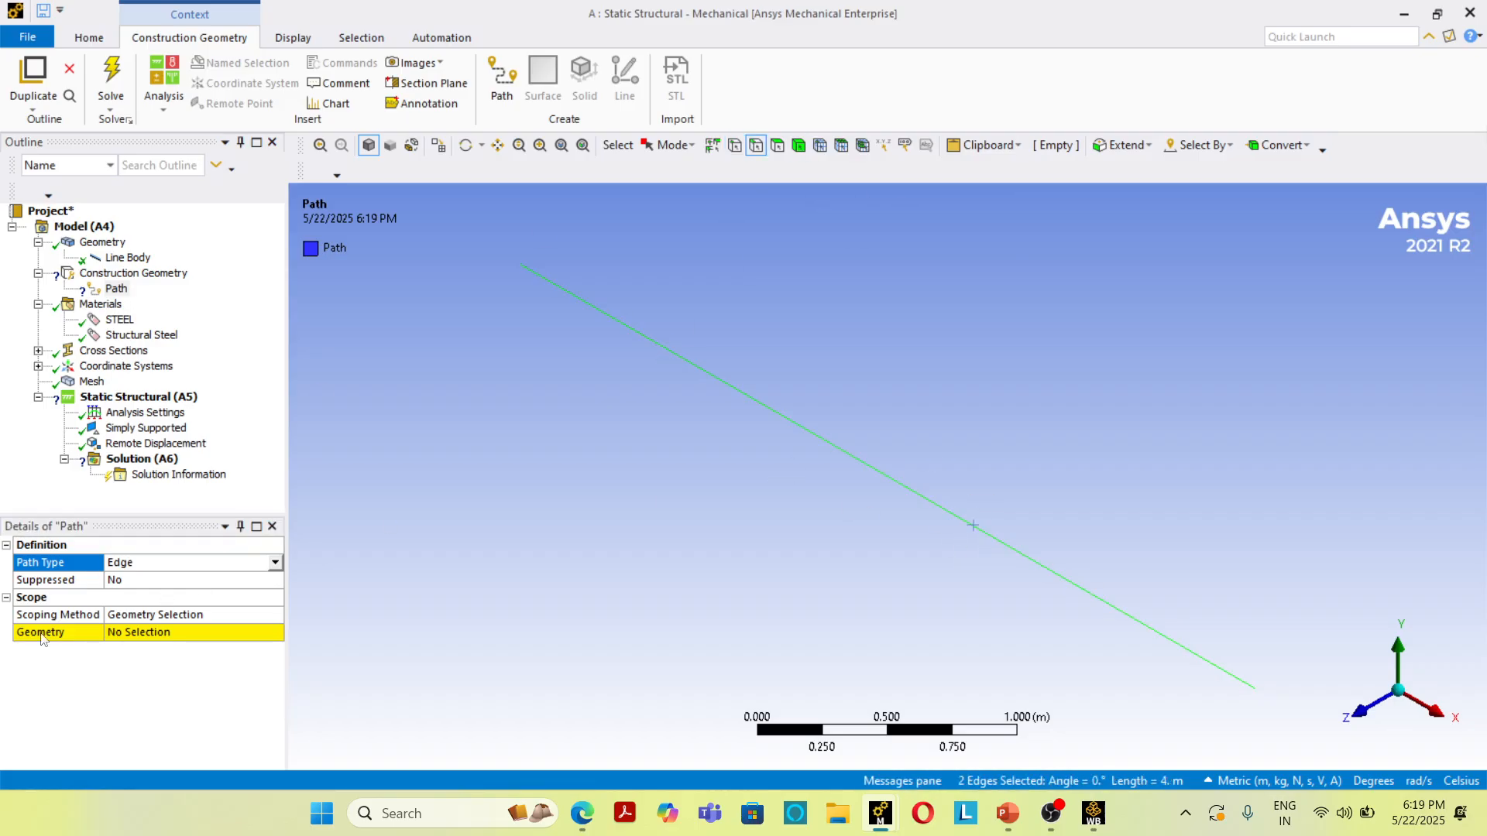
left_click(137, 632)
left_click(137, 632)
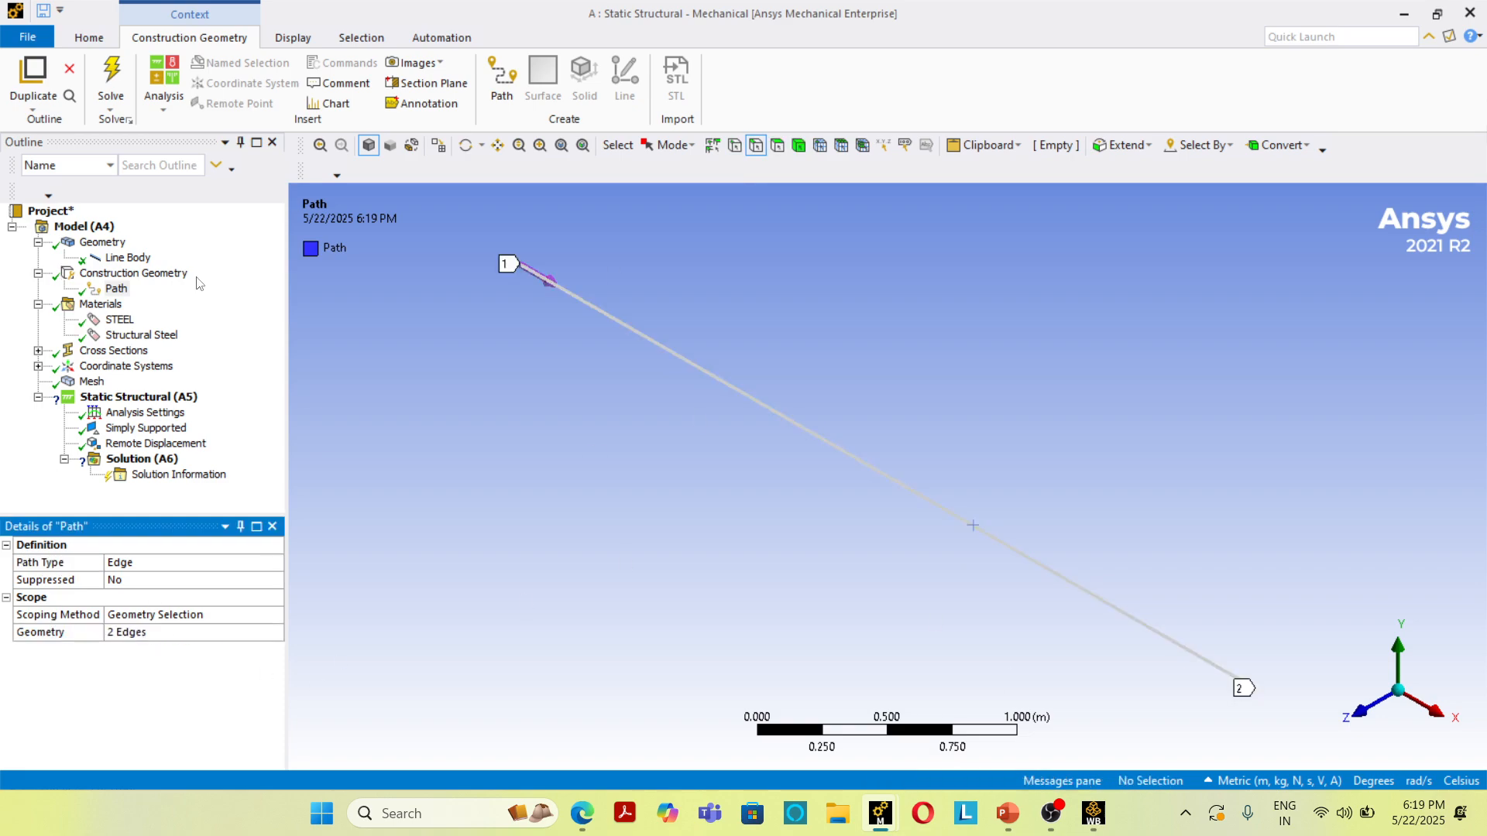
- Add a Force to the static structural analysis, scoped to the beam's midspan vertex at X = 2 m
left_click(139, 397)
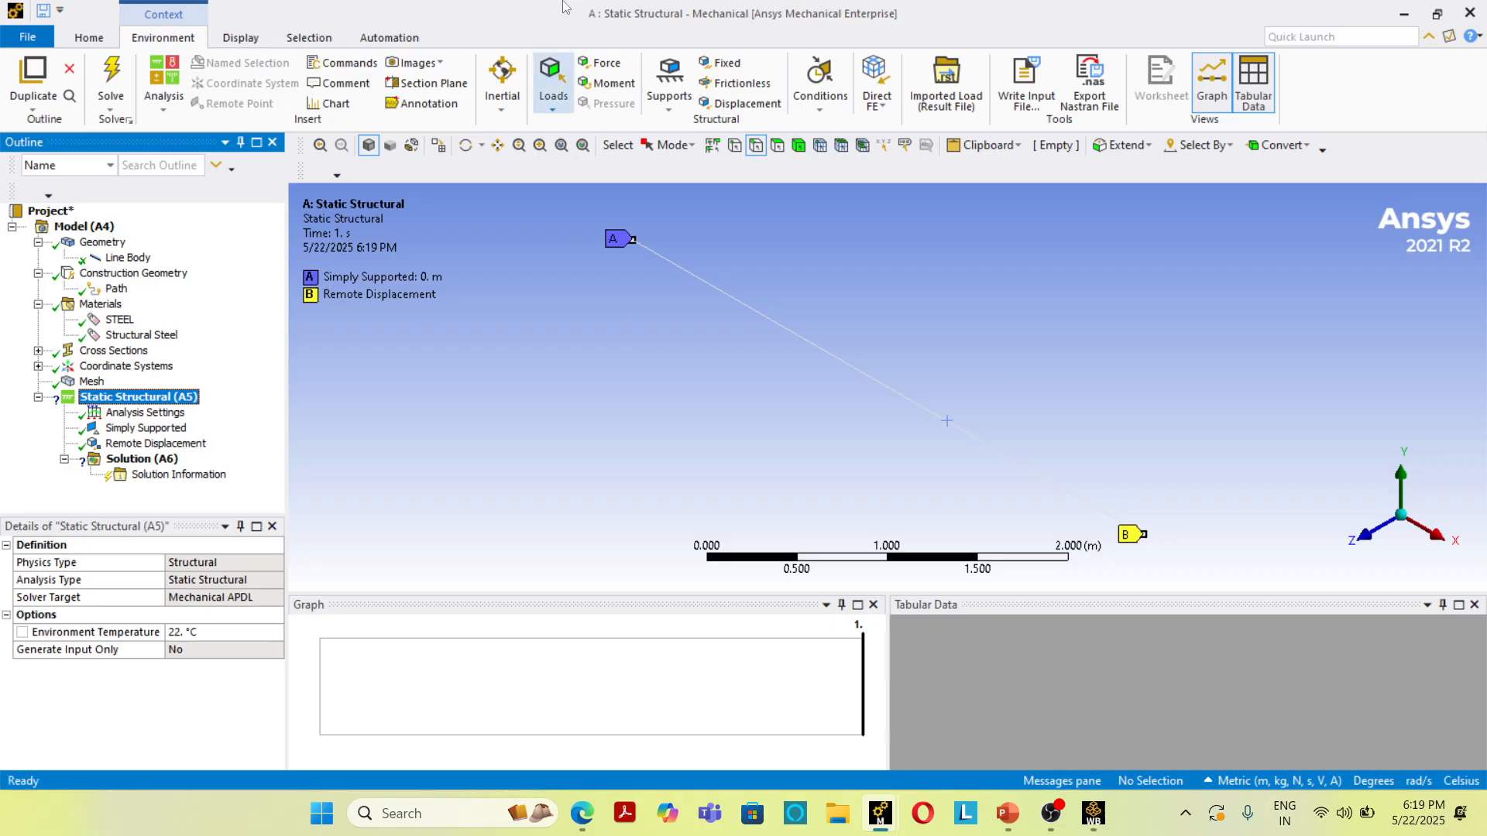
left_click(602, 64)
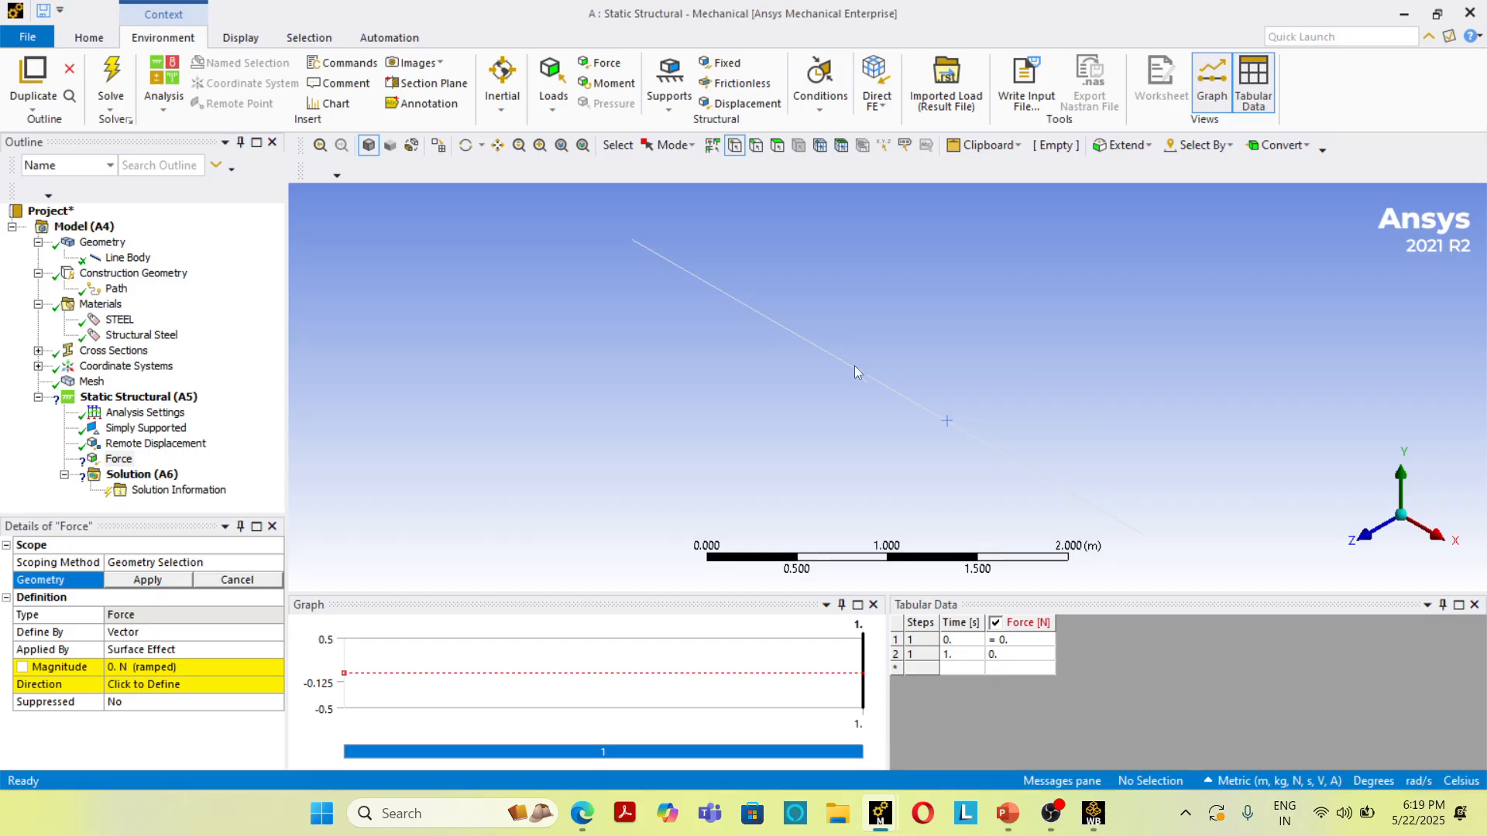
scroll(948, 422, "down", 1)
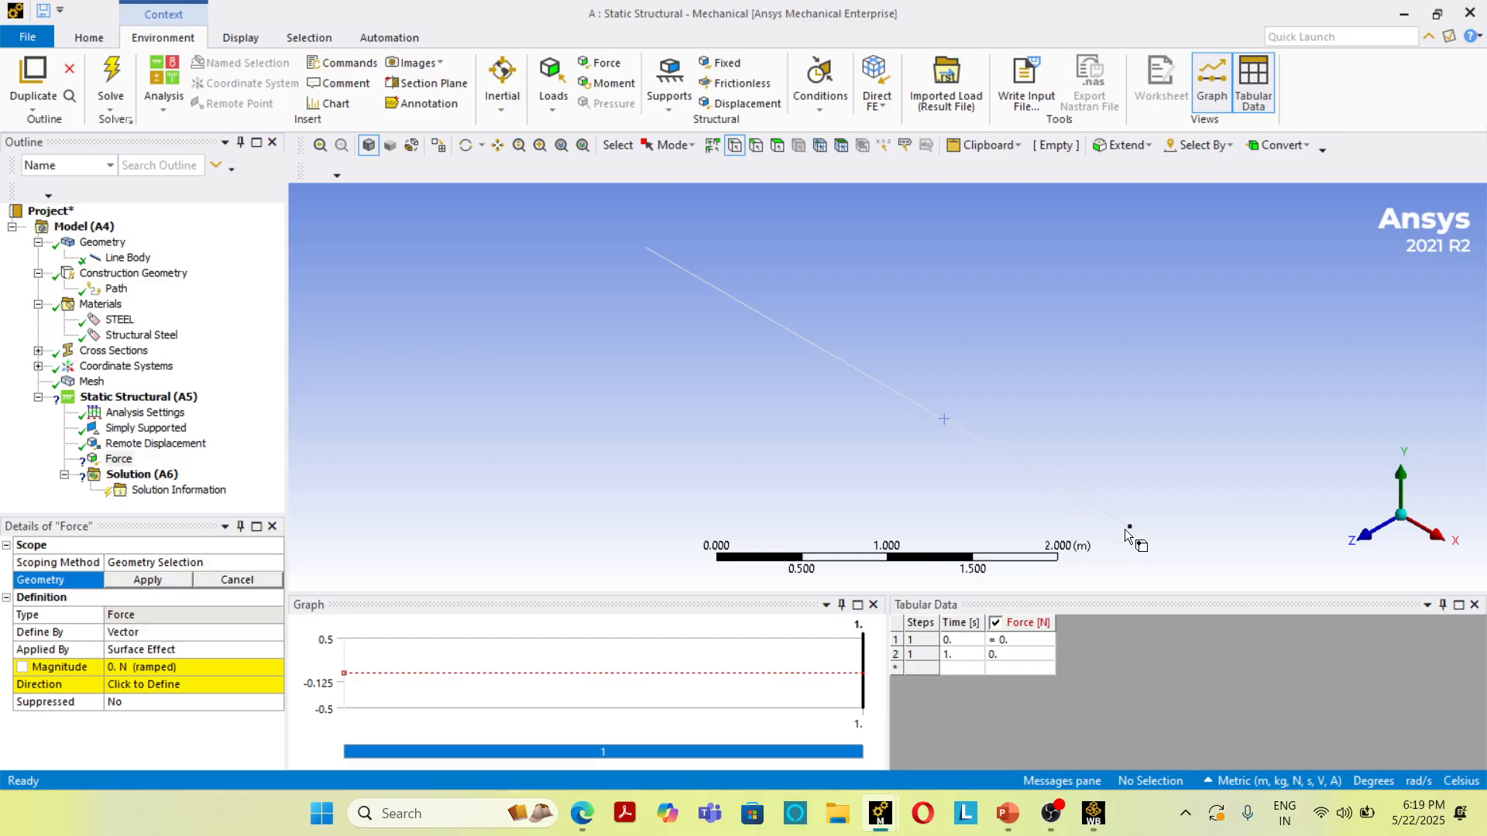
left_click(889, 387)
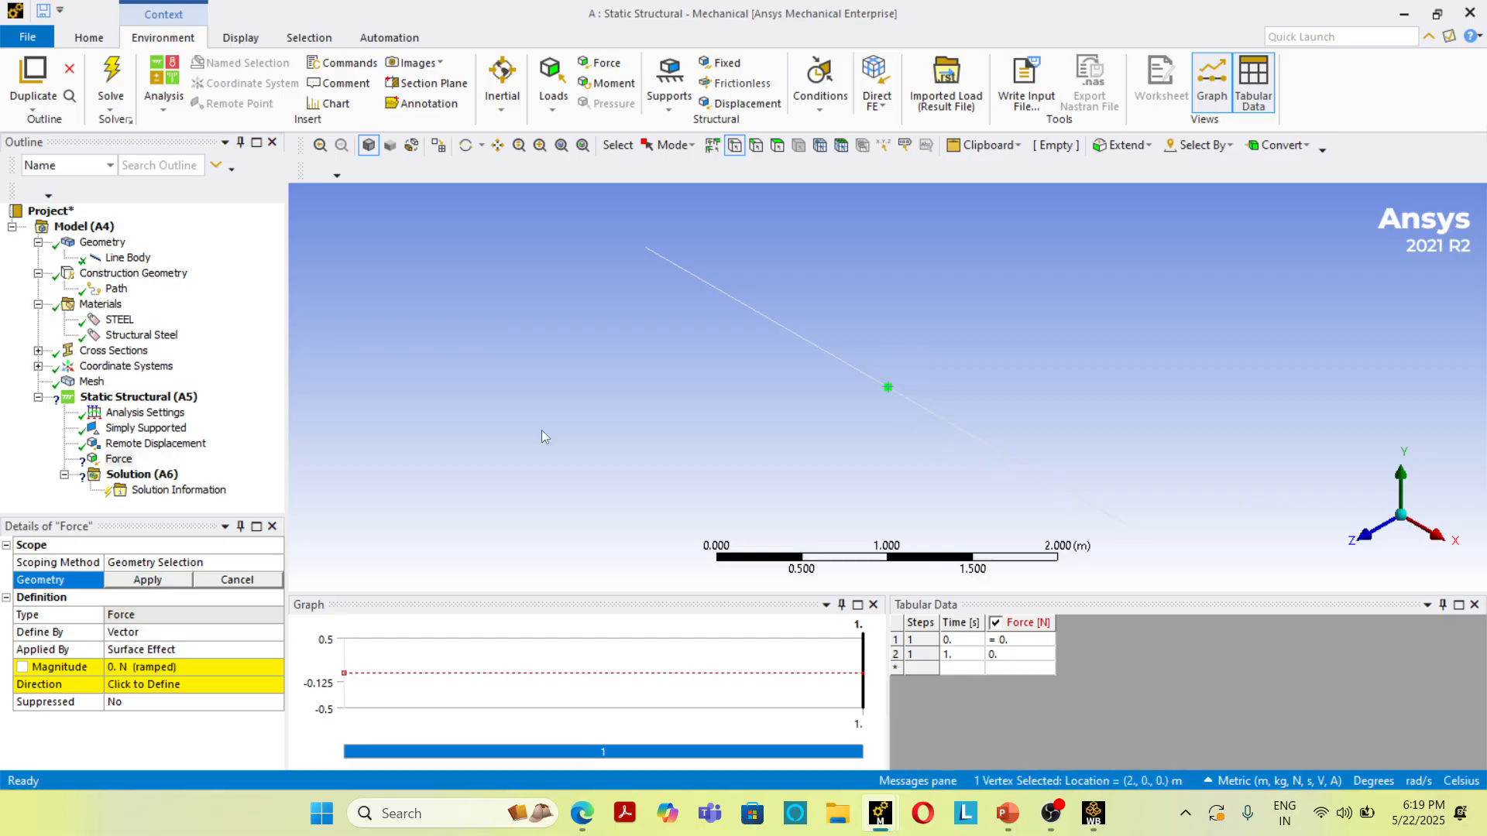
left_click(147, 580)
- Define the midspan force by components and set its Y component to -20000 N
left_click(174, 632)
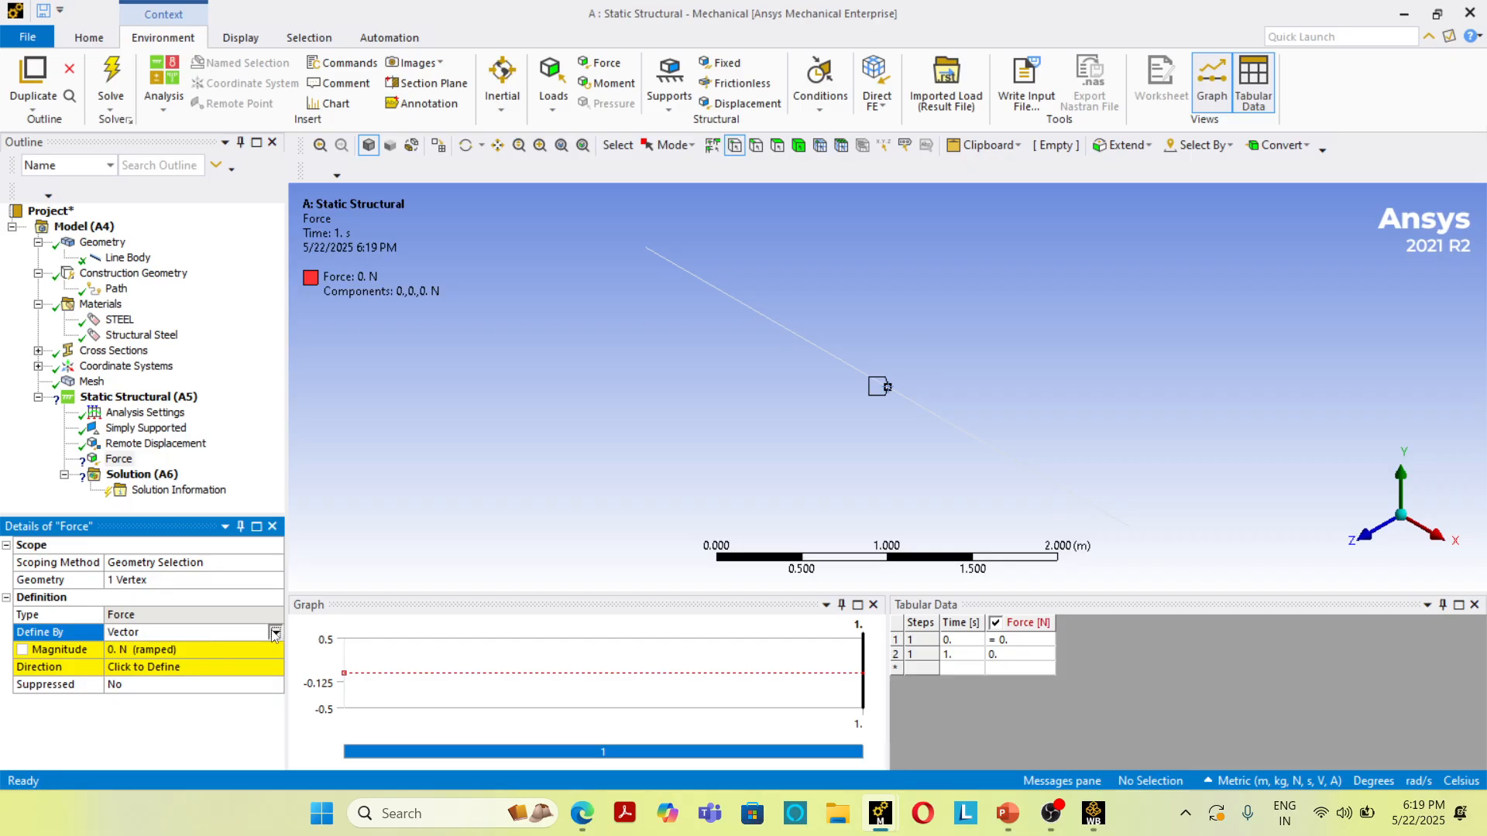
left_click(139, 647)
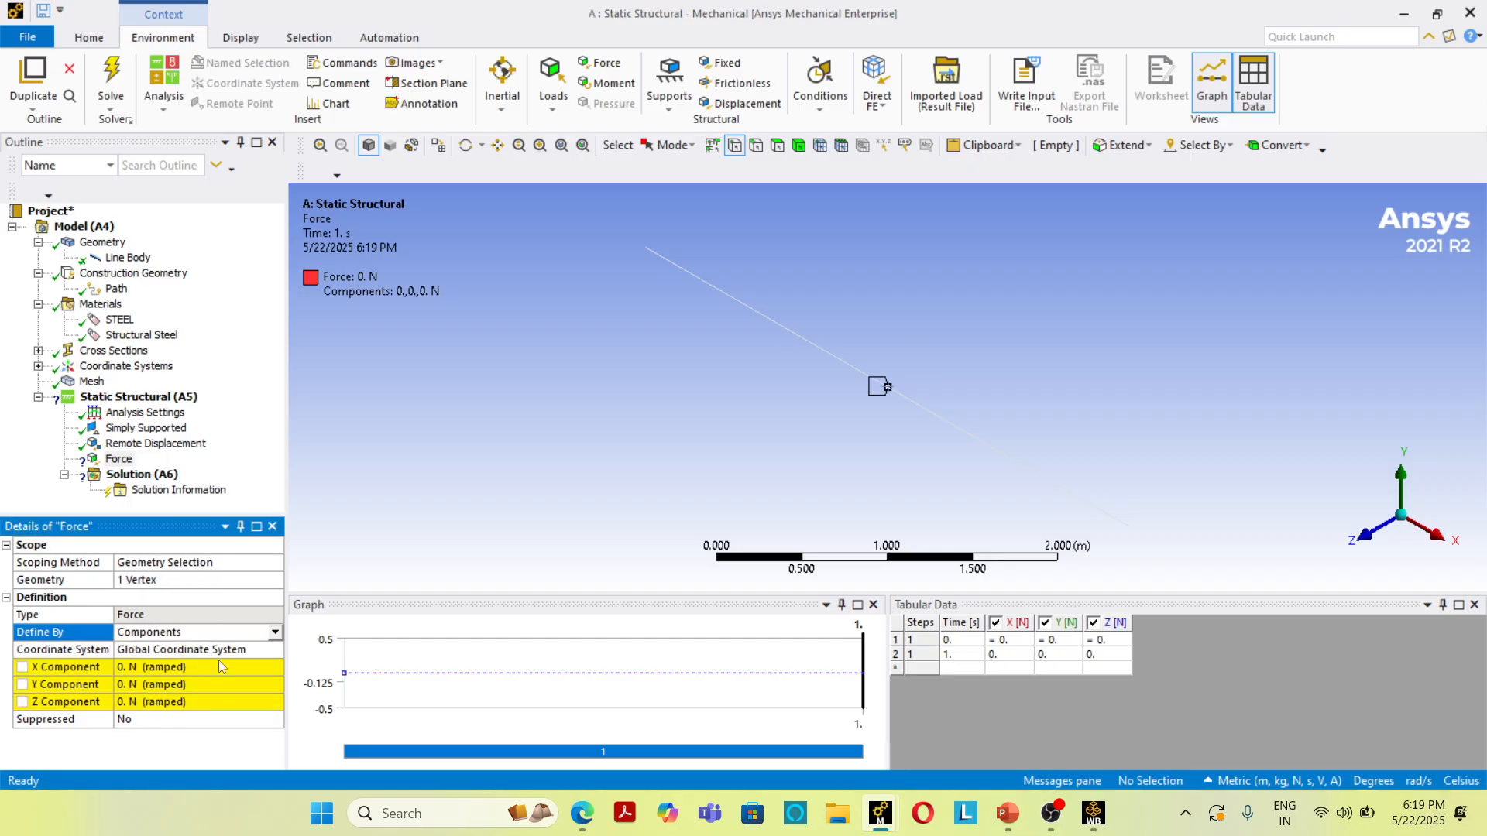
left_click(168, 685)
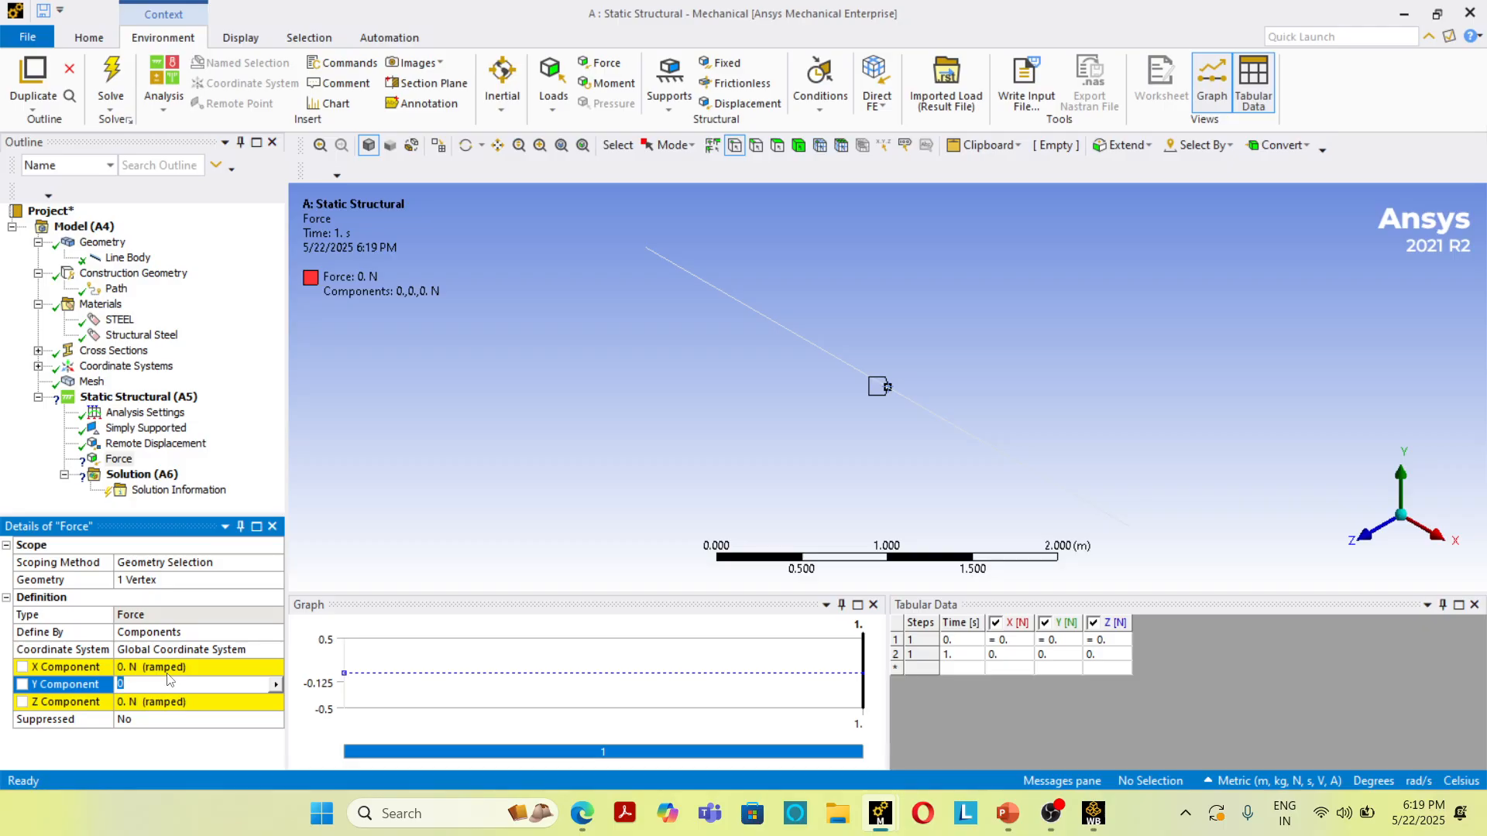
type("-20000")
key("Return")
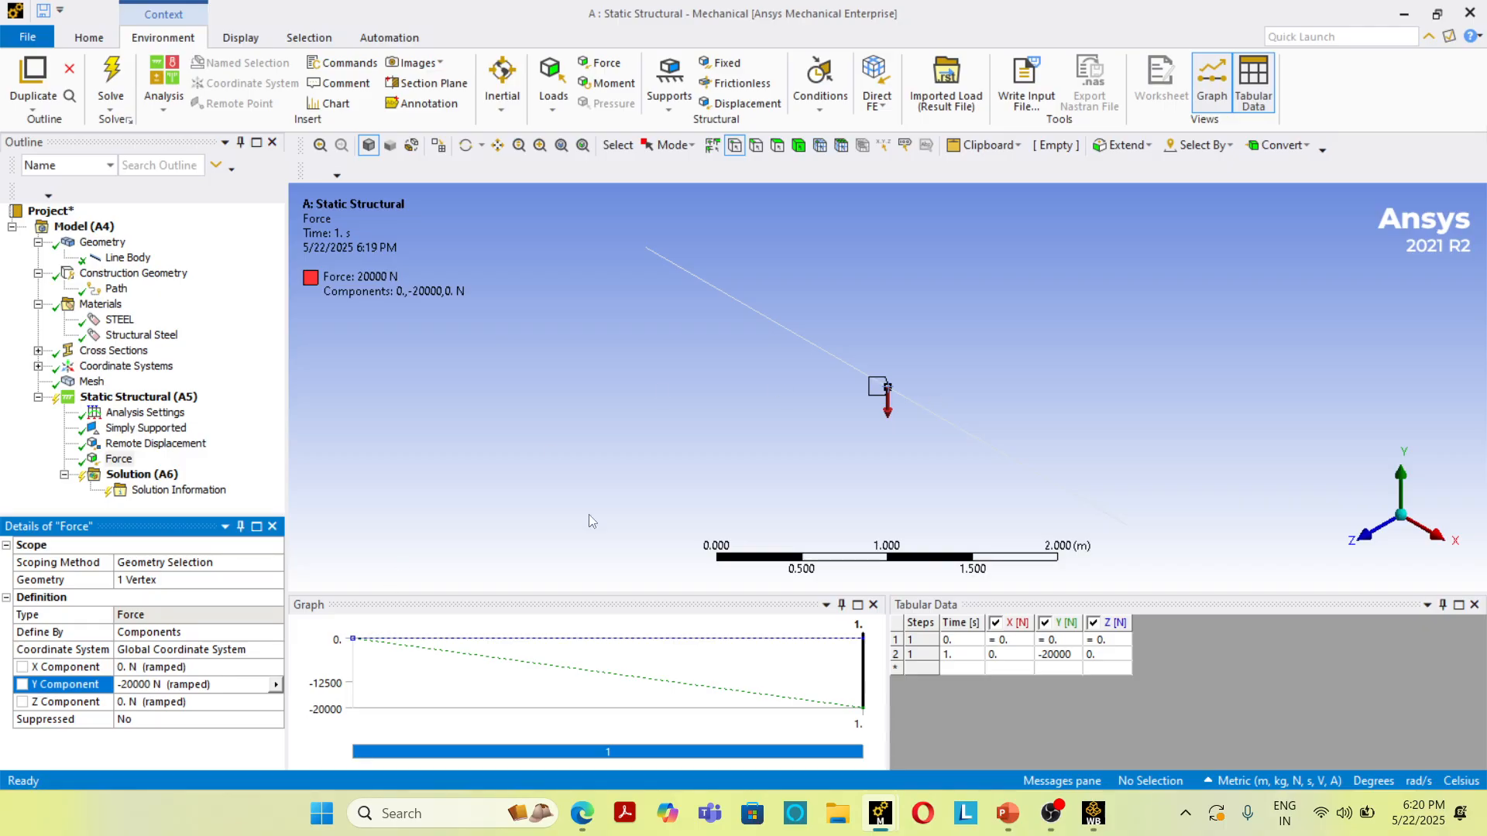
- Insert a Shear-Moment Diagram beam result under the solution and scope it to the edge path
right_click(136, 474)
mouse_move(236, 485)
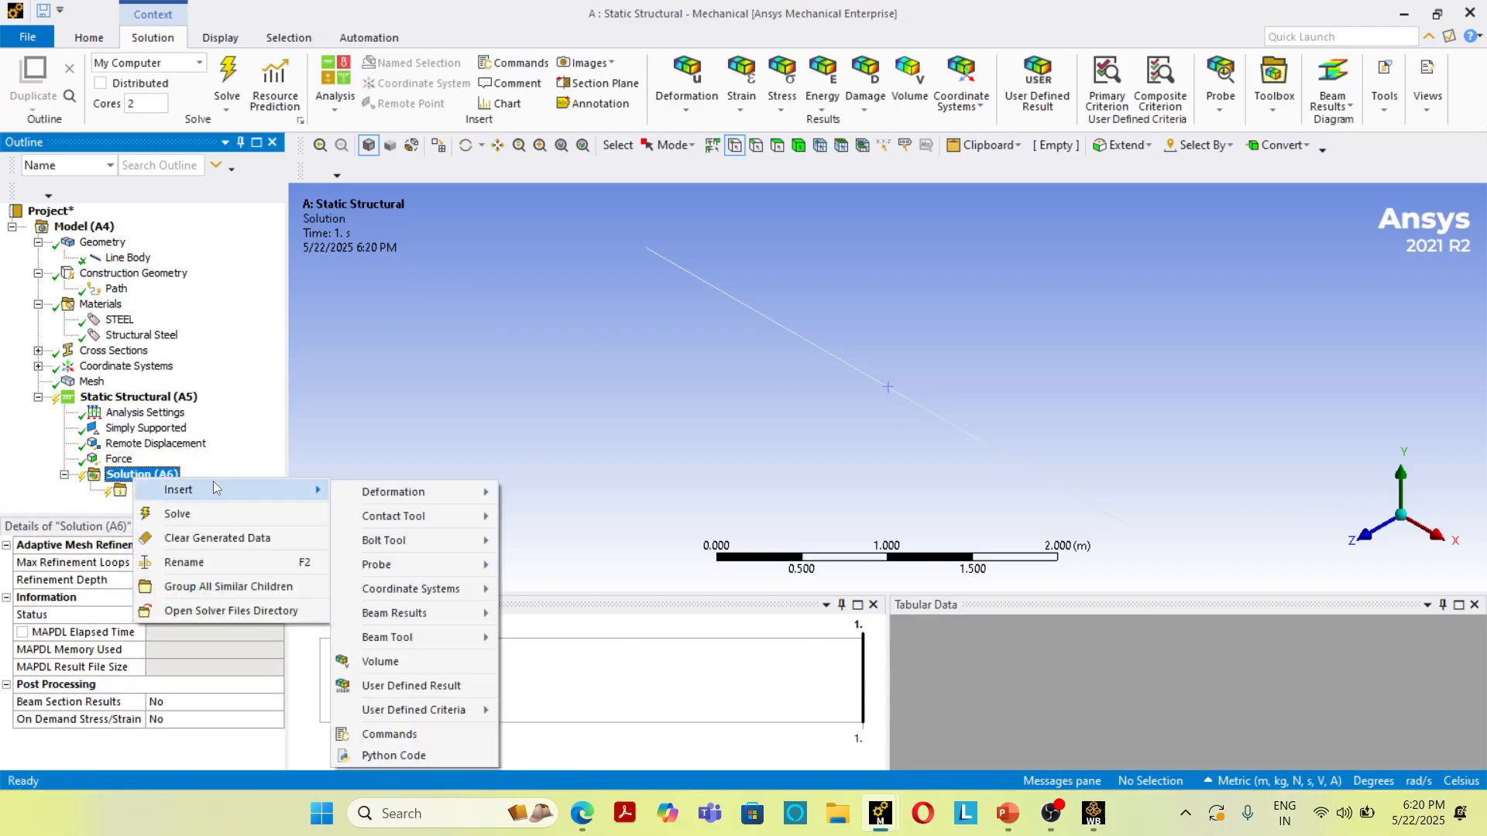
mouse_move(439, 620)
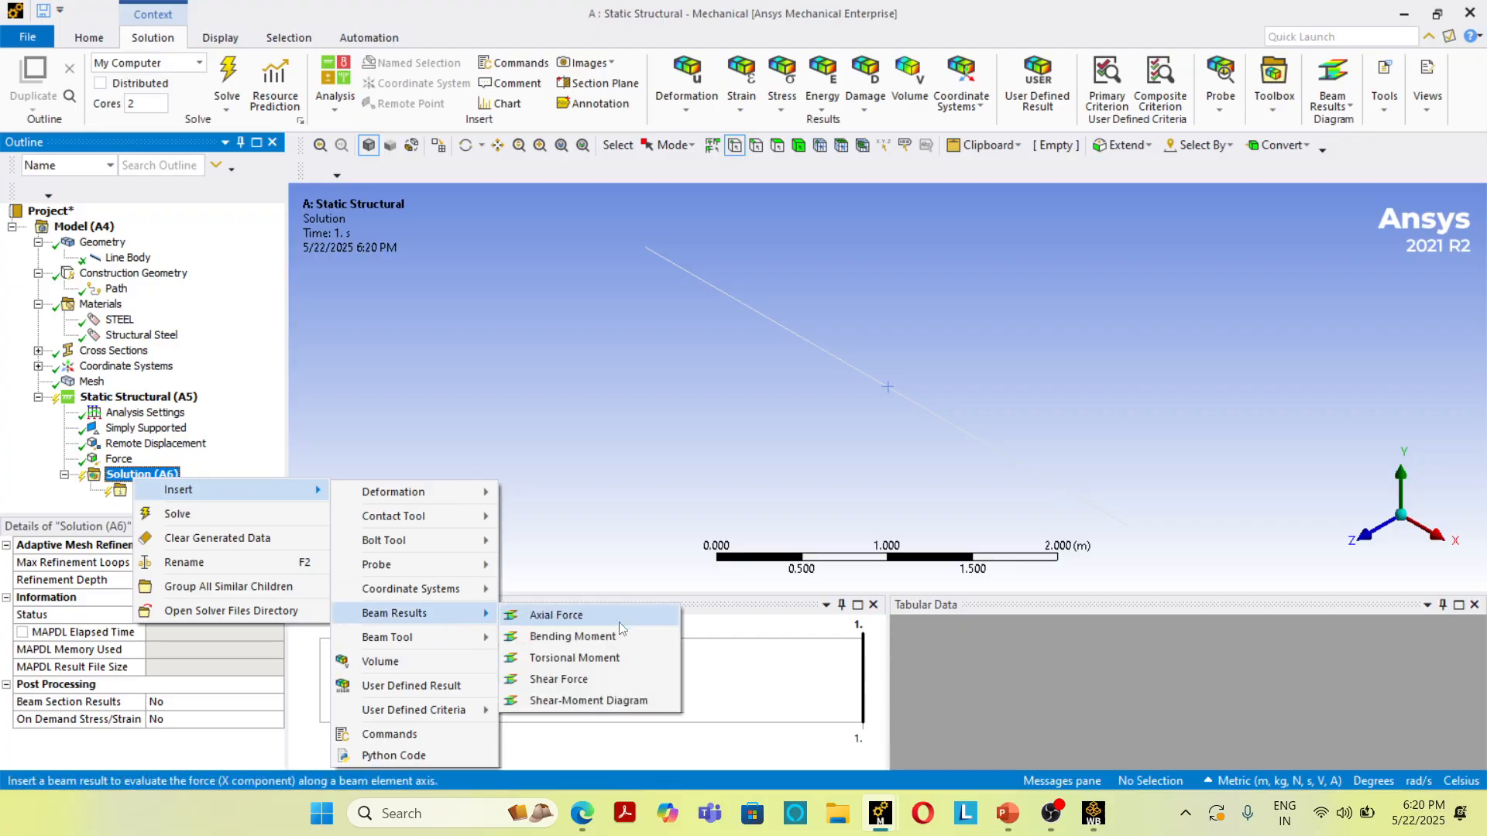
left_click(602, 699)
left_click(177, 573)
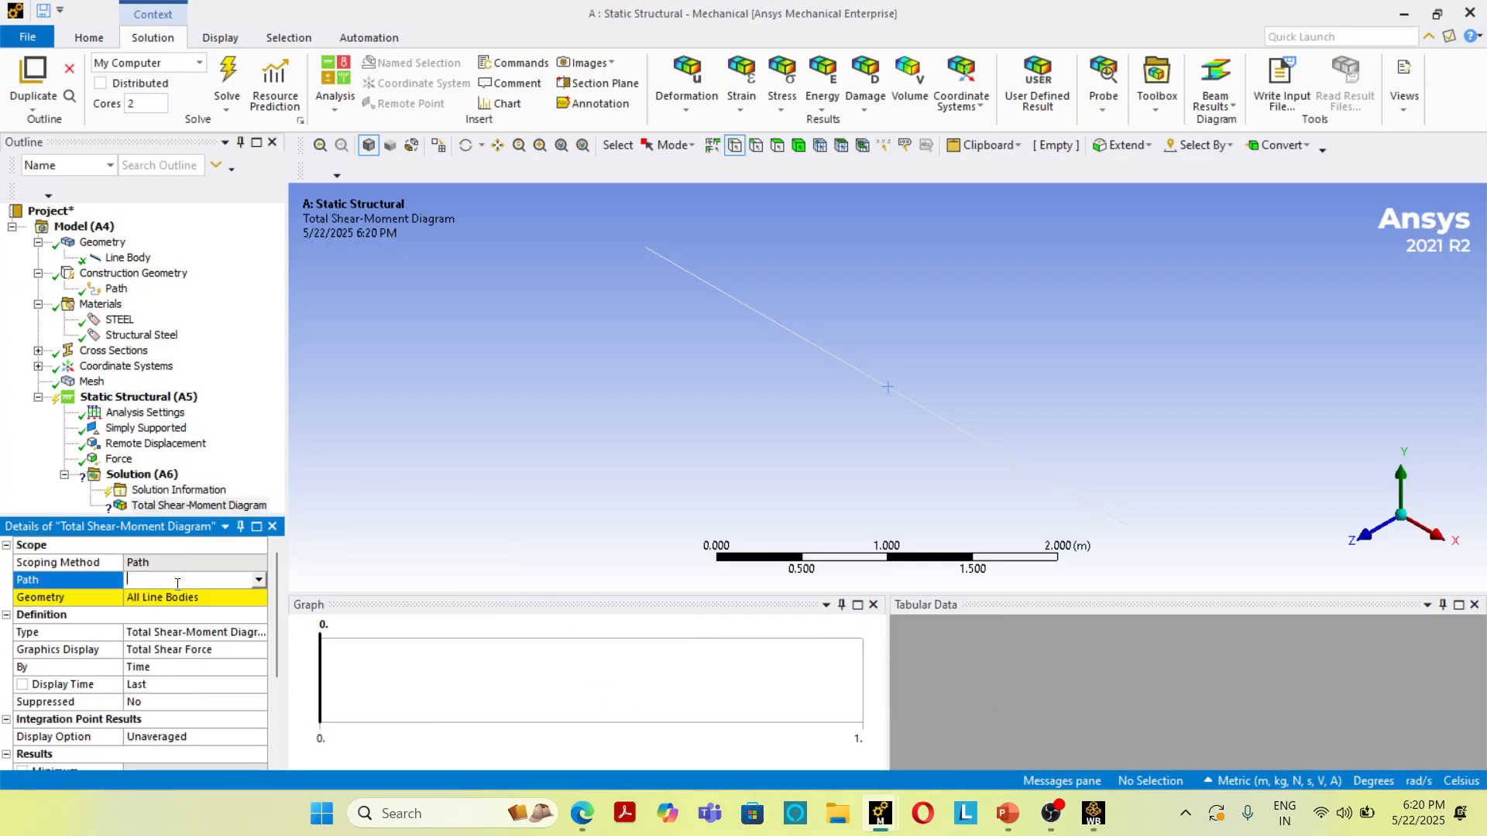
left_click(258, 579)
left_click(203, 596)
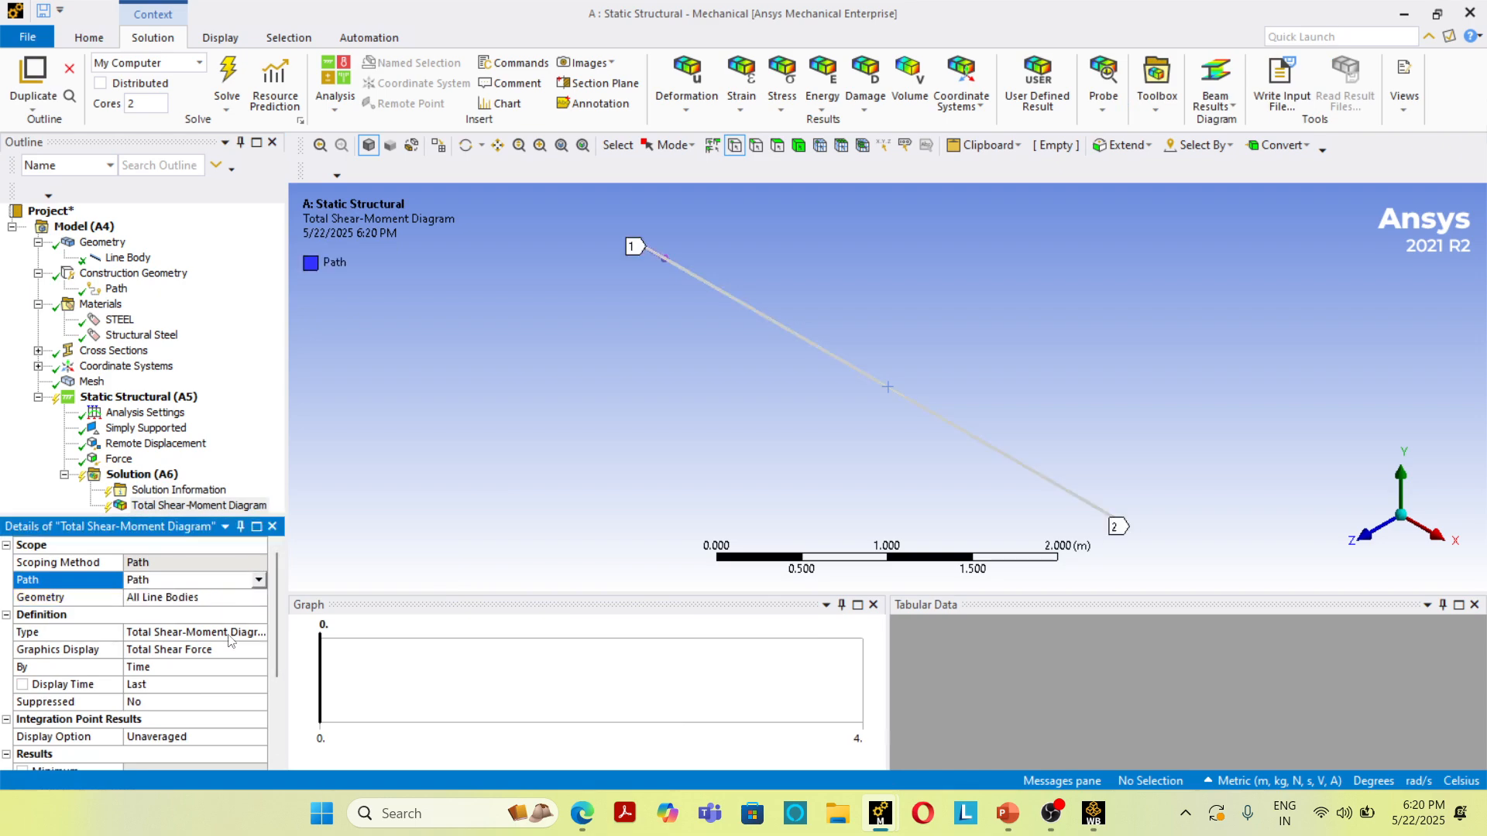
- Change the diagram type to Directional Shear-Moment Diagram (VY-MZ-UY) and solve the analysis
left_click(221, 632)
left_click(259, 632)
left_click(200, 670)
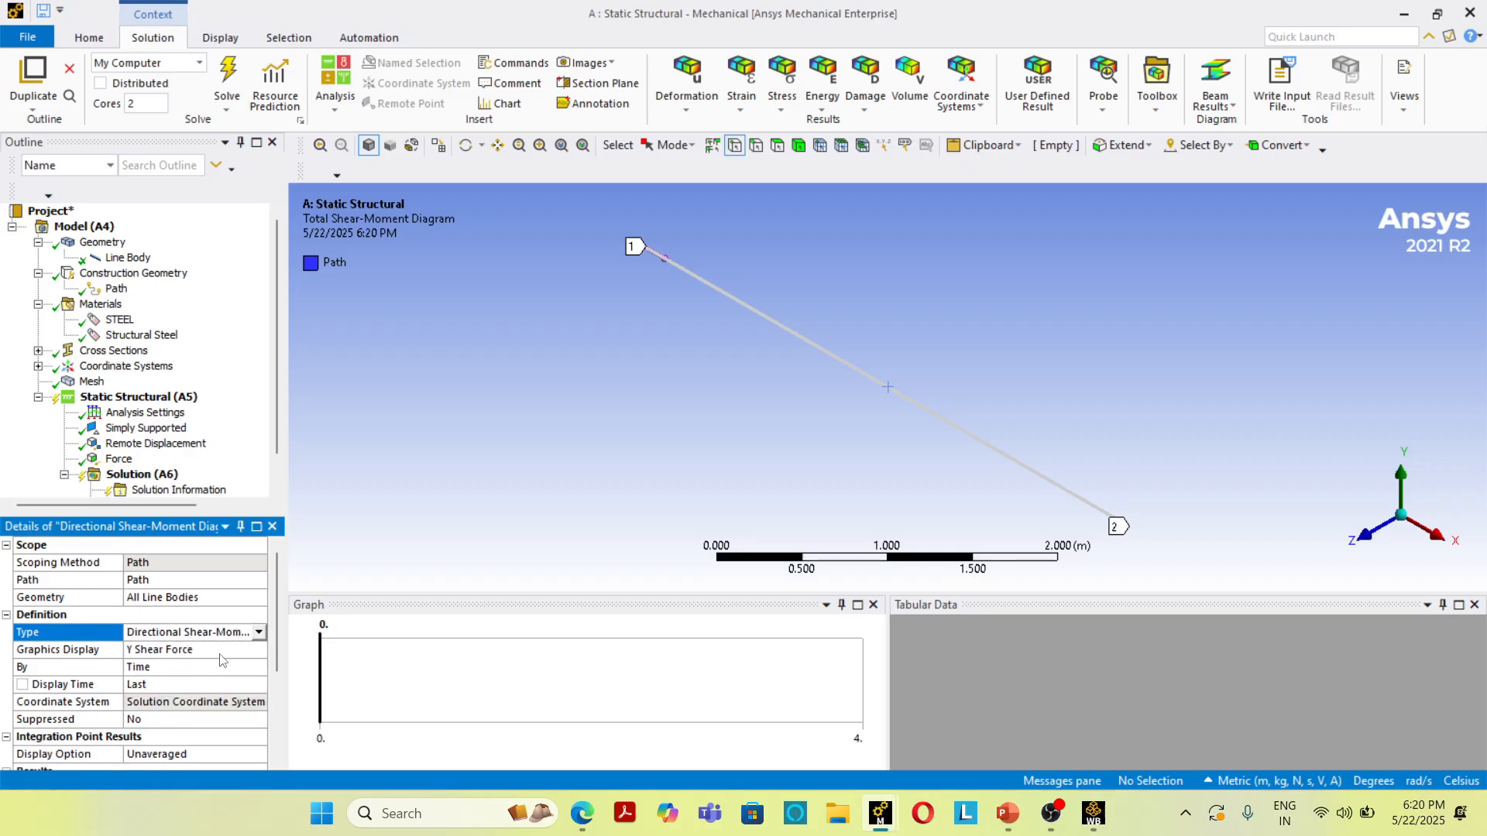
left_click(227, 87)
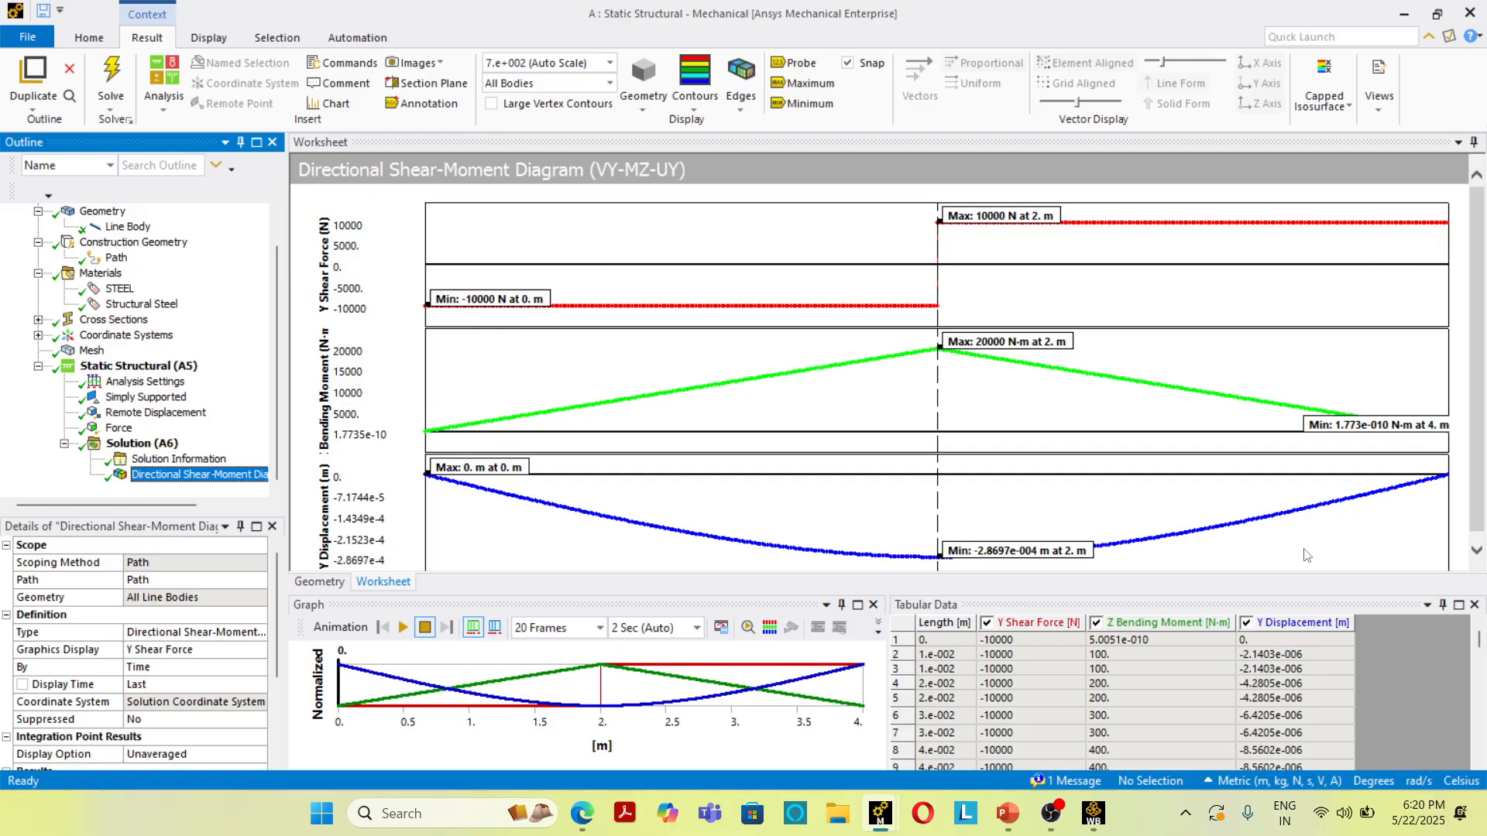
- Add a Total Deformation result to the solution and evaluate it
right_click(119, 447)
mouse_move(212, 461)
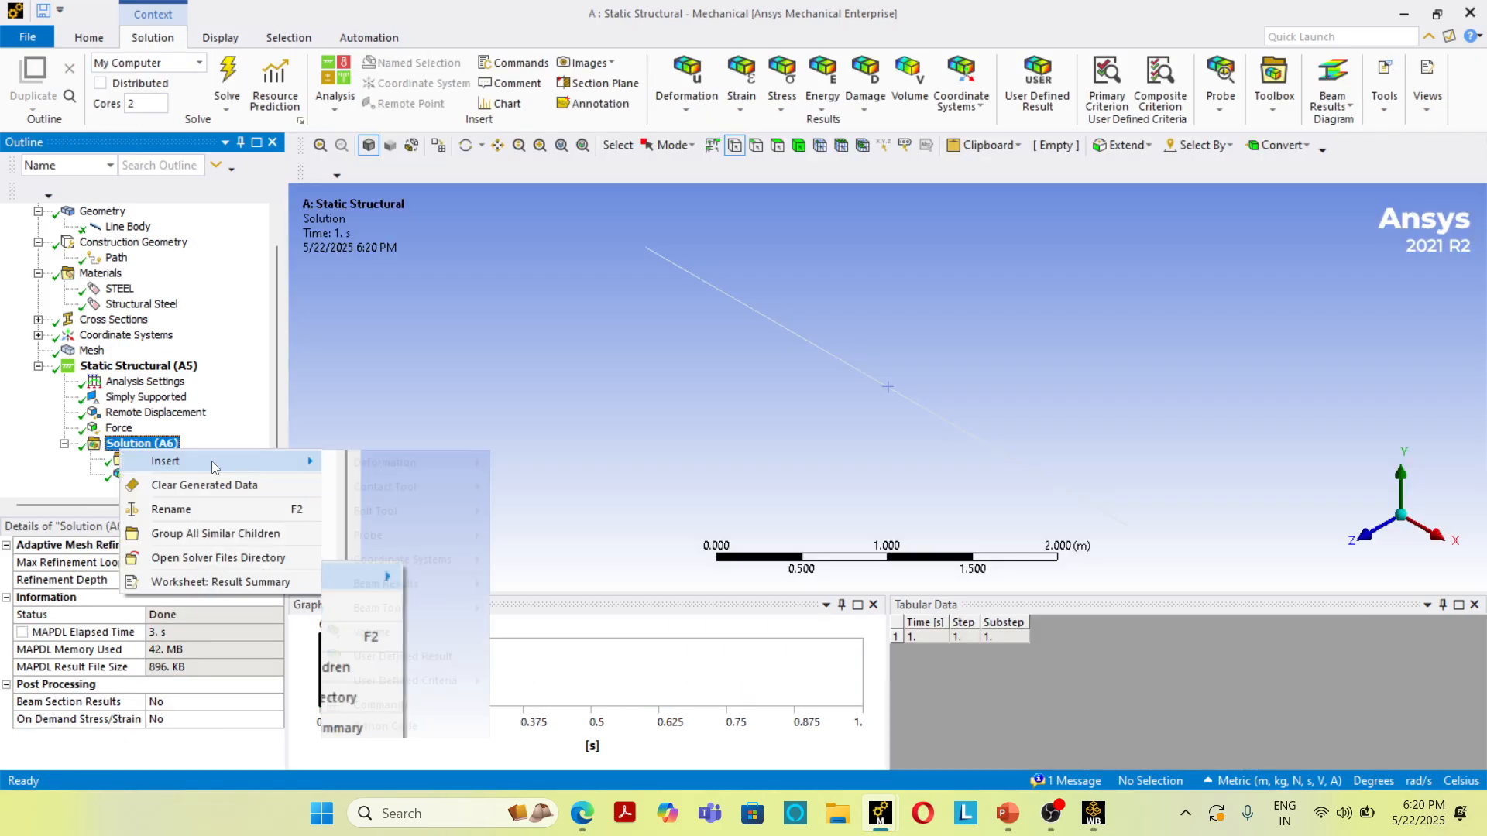
mouse_move(424, 466)
left_click(523, 465)
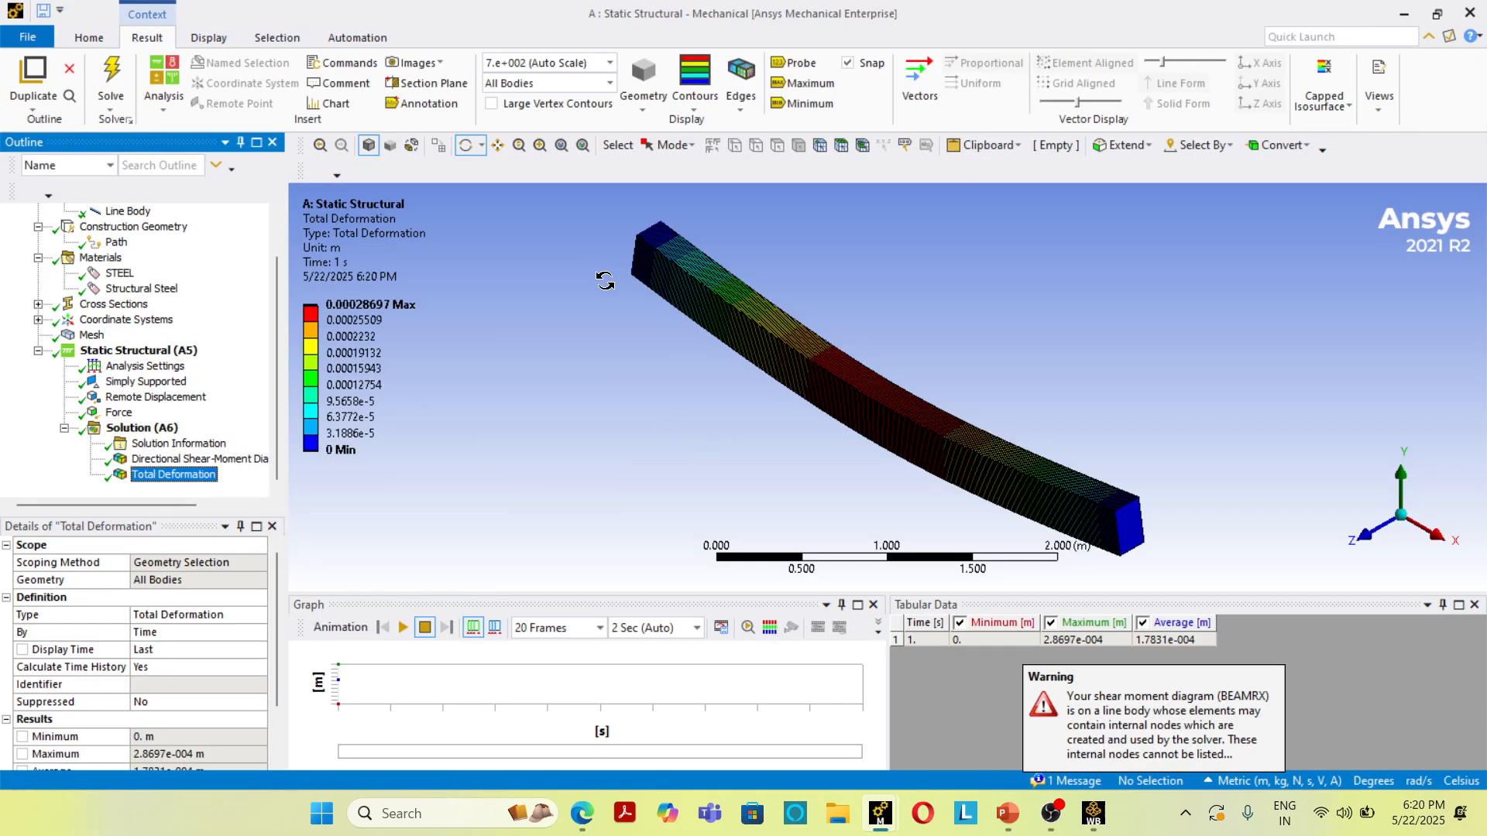
- Play the beam's total deformation animation and reopen the Directional Shear-Moment Diagram result
left_click(403, 627)
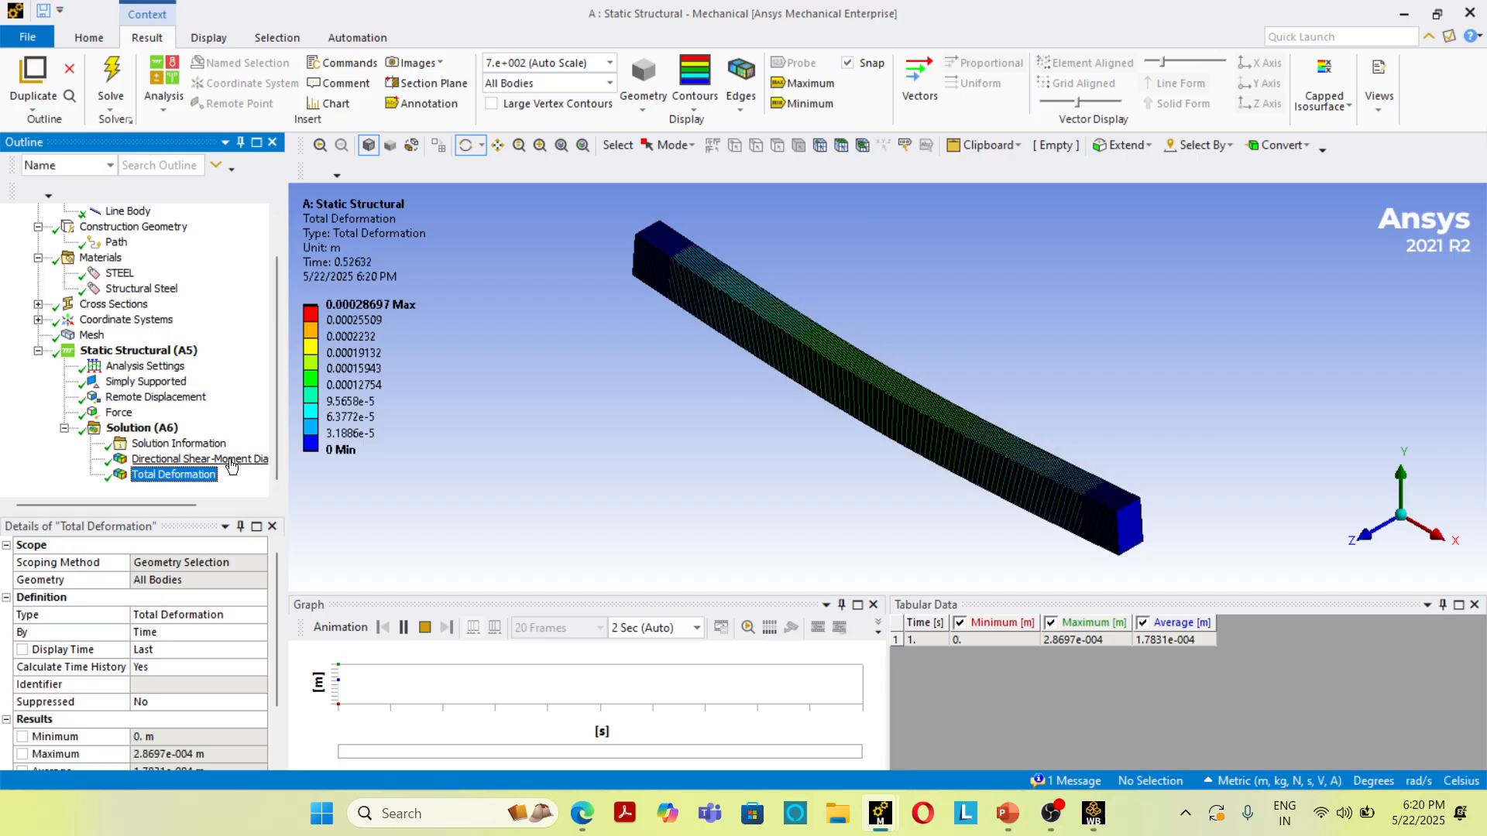
left_click(203, 460)
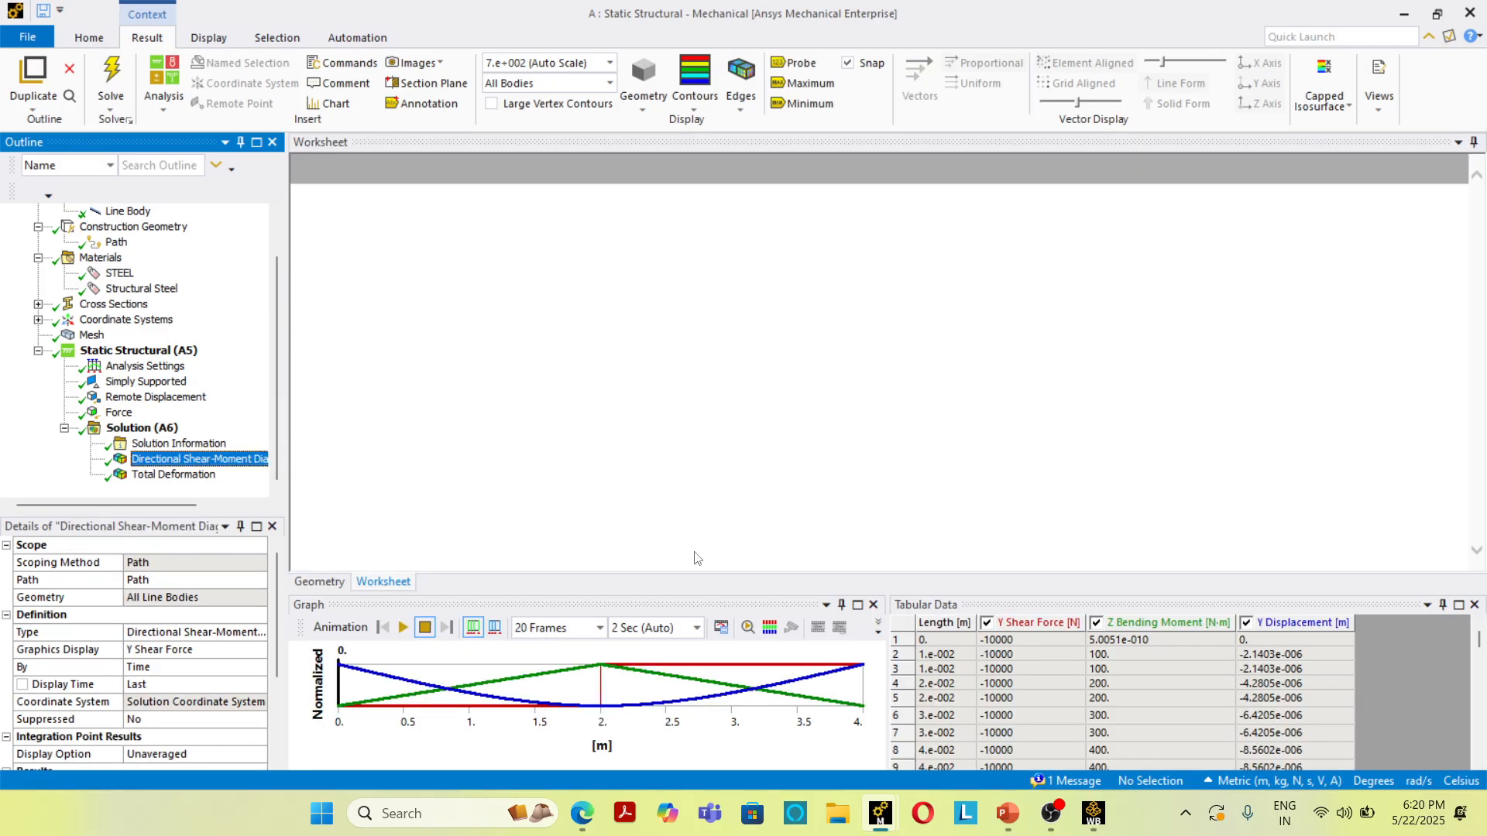